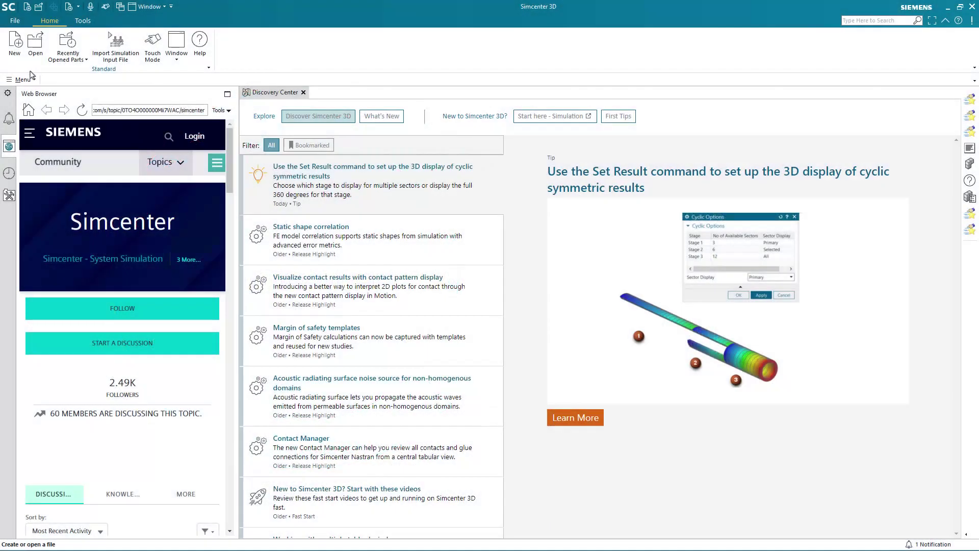
Create a new part named spliceplate containing a 0.1 in thick rectangular block plate.
{"action": "left_click", "coordinate": [14, 51]}
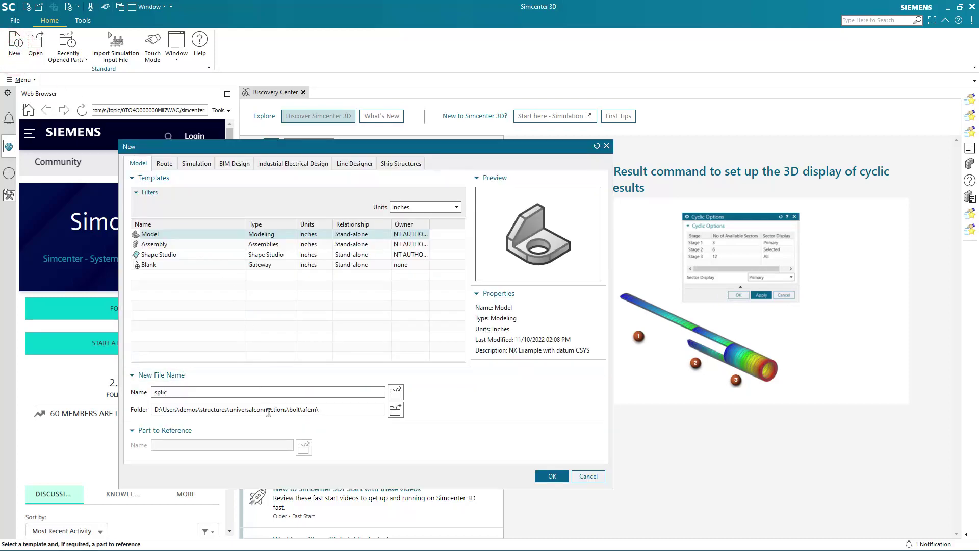
{"action": "key", "text": "Return"}
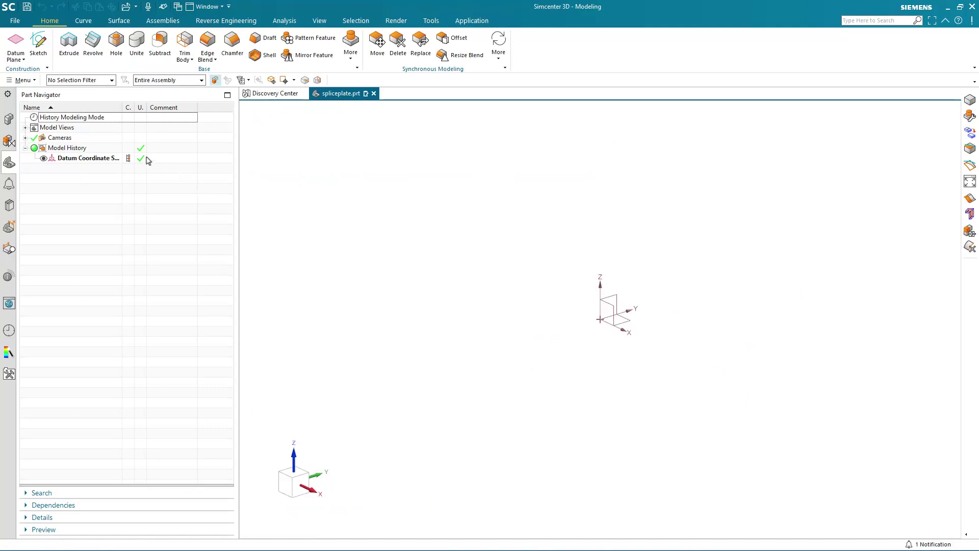
{"action": "left_click", "coordinate": [351, 48]}
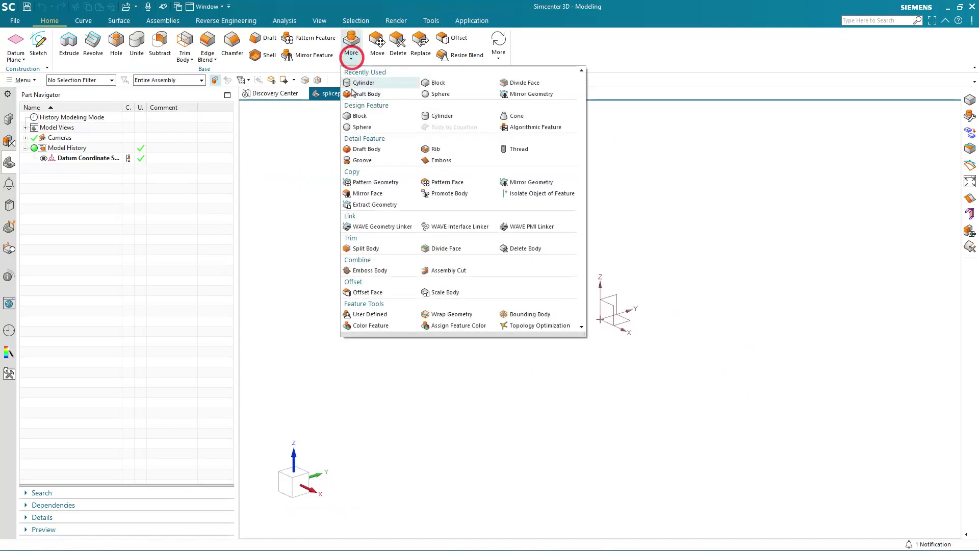
{"action": "left_click", "coordinate": [352, 111]}
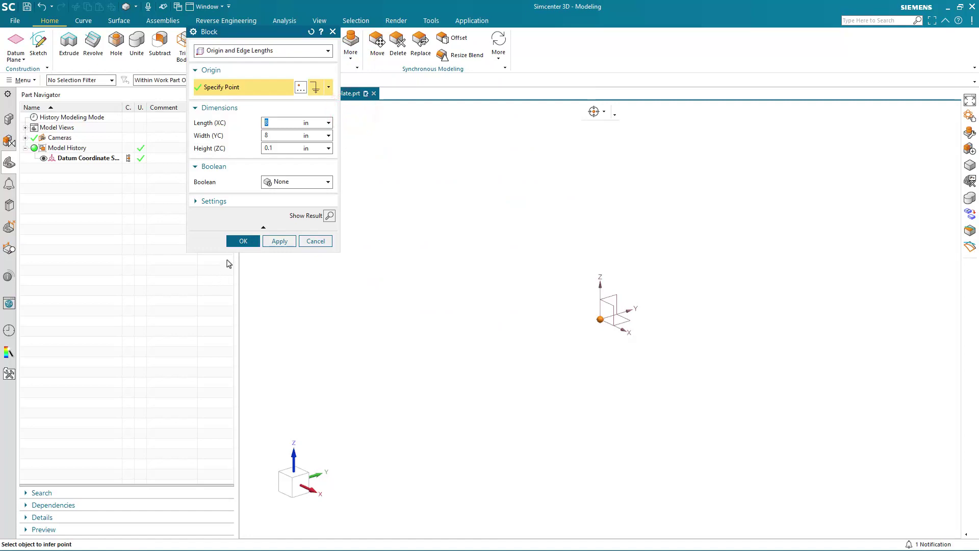
{"action": "left_click", "coordinate": [242, 241]}
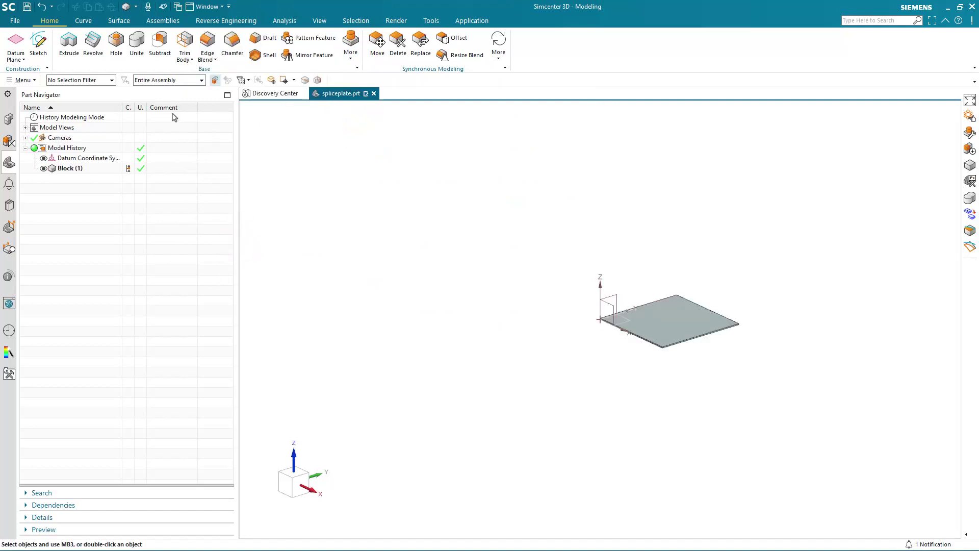
{"action": "left_click", "coordinate": [153, 21]}
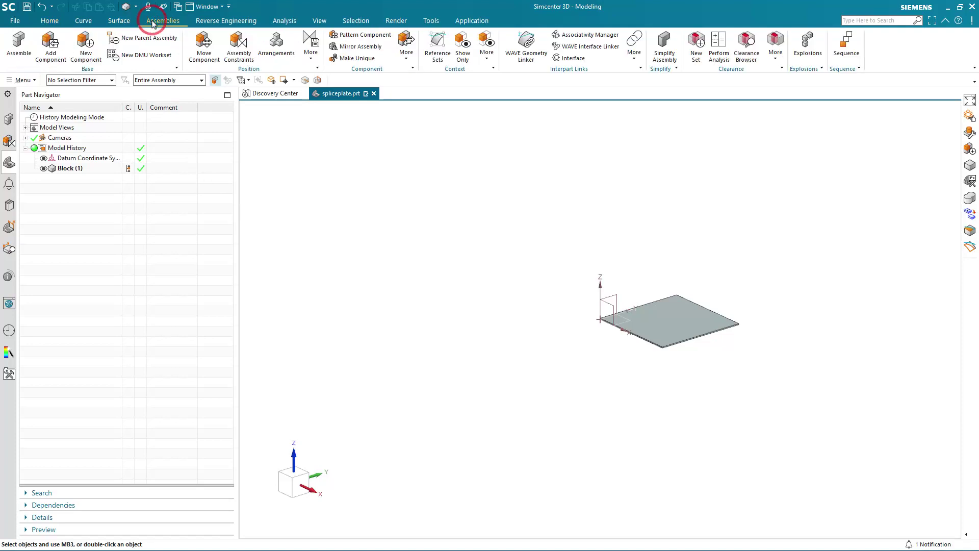
Turn the block body into a new assembly component named plate.
{"action": "left_click", "coordinate": [94, 51]}
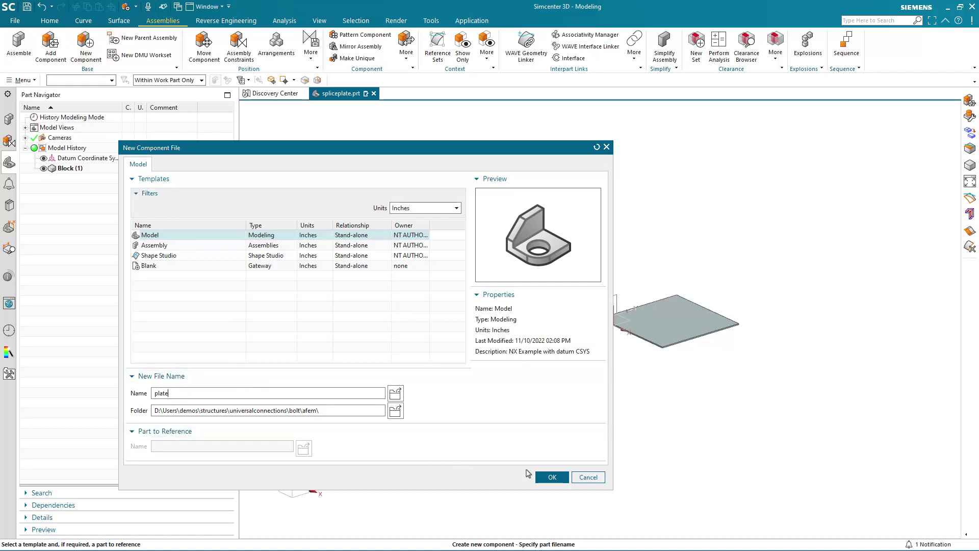
{"action": "left_click", "coordinate": [551, 478]}
{"action": "left_click", "coordinate": [658, 324]}
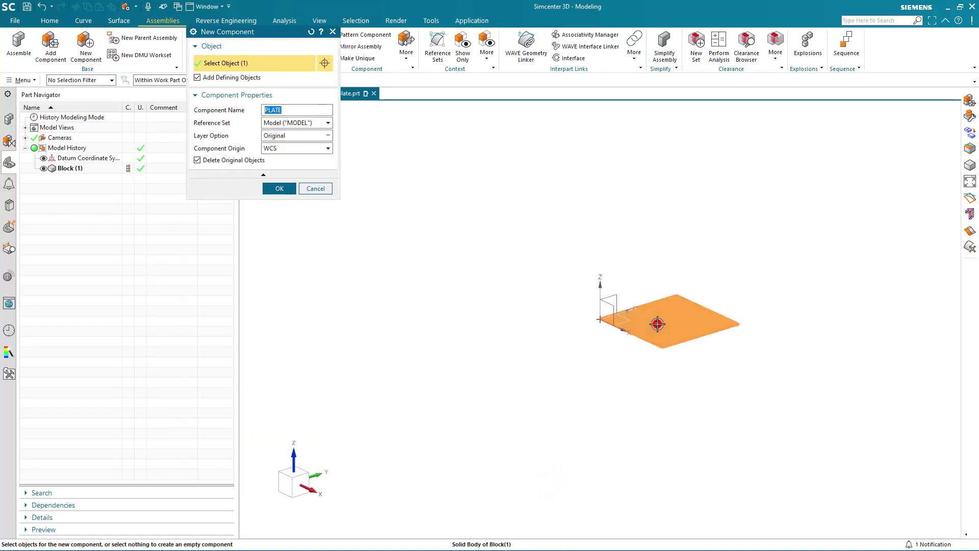
{"action": "left_click", "coordinate": [279, 189]}
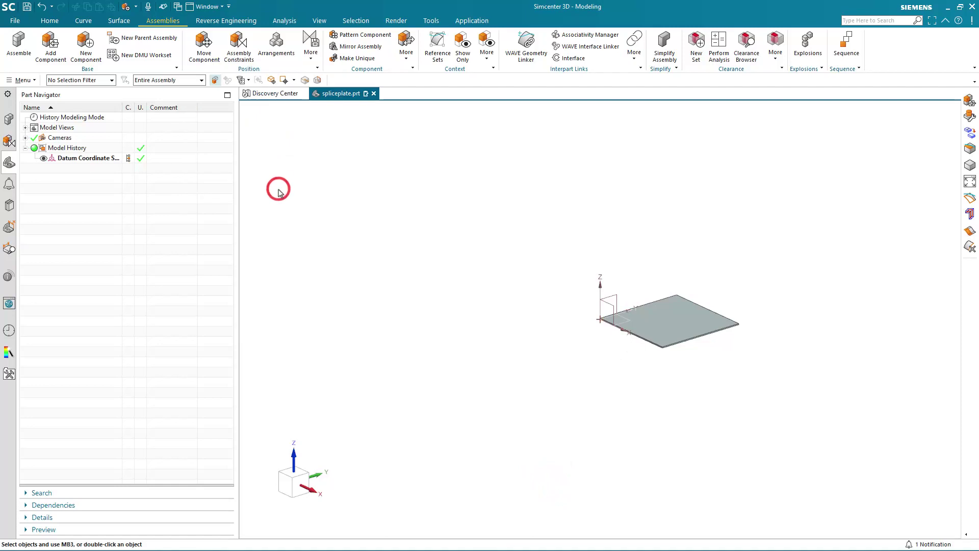
Add a second plate.prt component, raised and offset 4 in so it overlaps the first.
{"action": "left_click", "coordinate": [8, 119]}
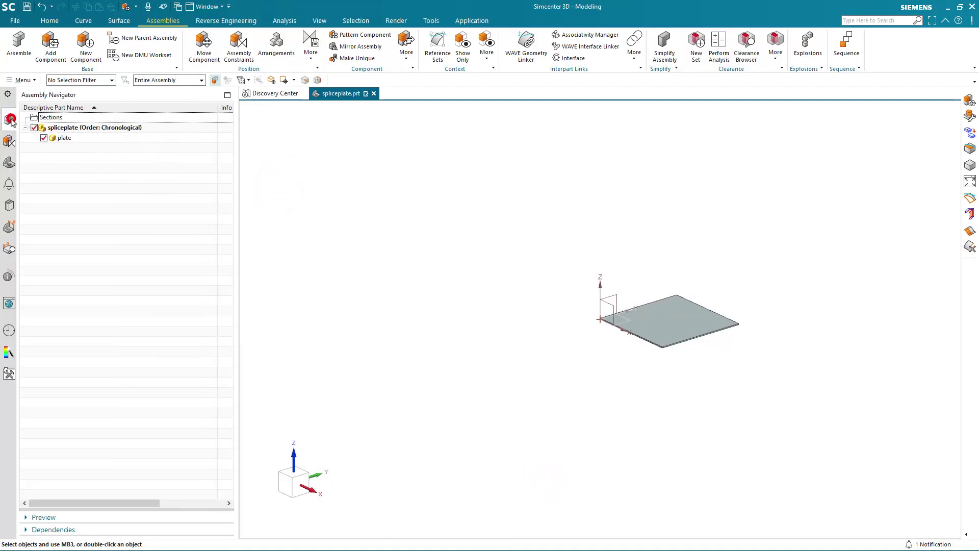
{"action": "left_click", "coordinate": [50, 53]}
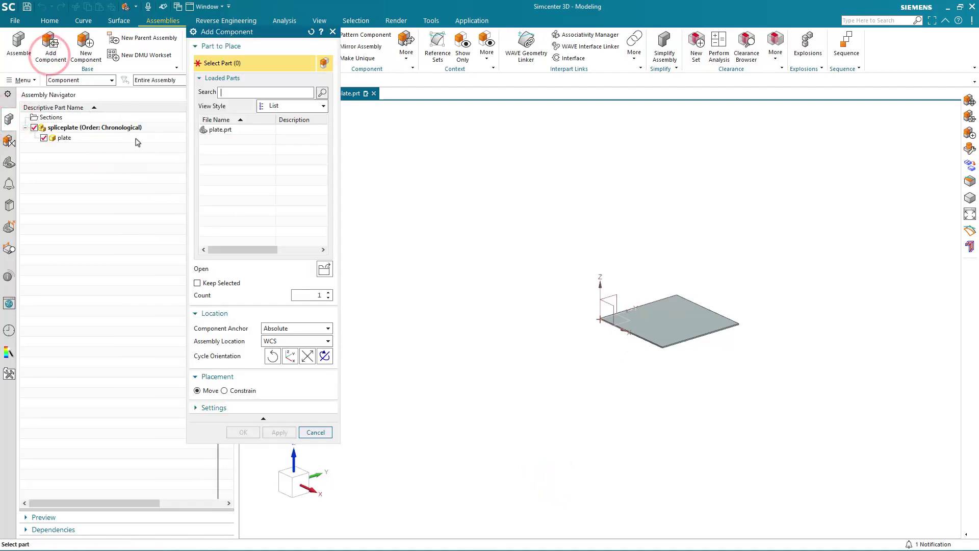
{"action": "left_click", "coordinate": [218, 131]}
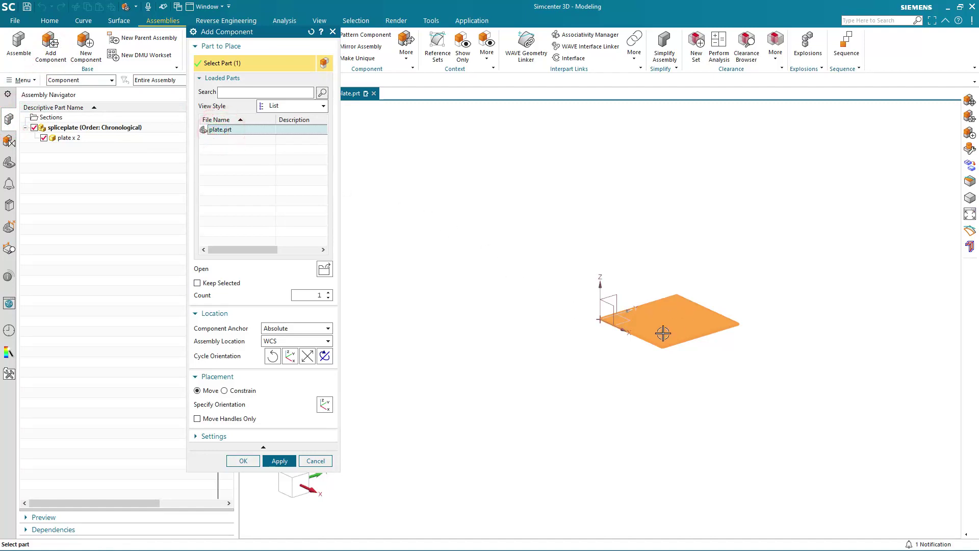
{"action": "scroll", "coordinate": [668, 318], "scroll_direction": "up", "scroll_amount": 5}
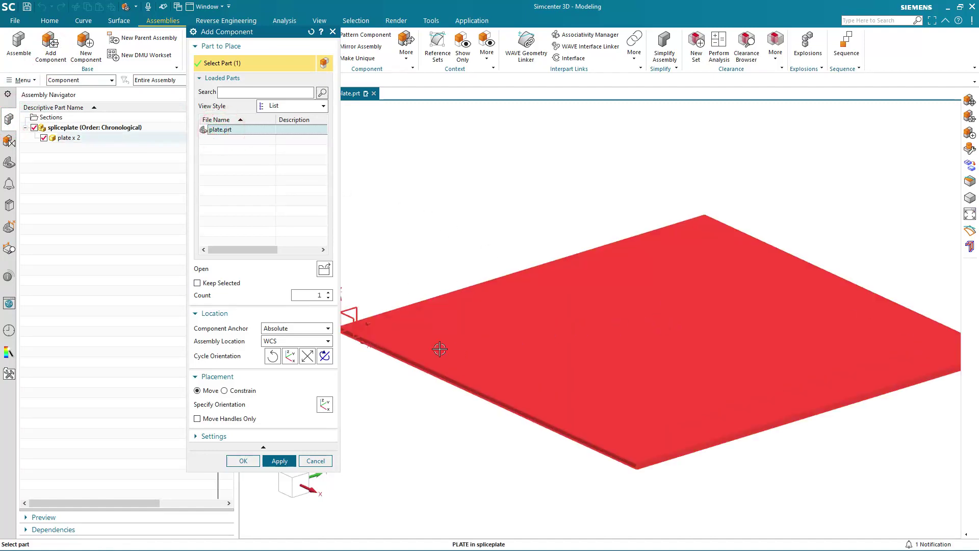
{"action": "left_click", "coordinate": [277, 404]}
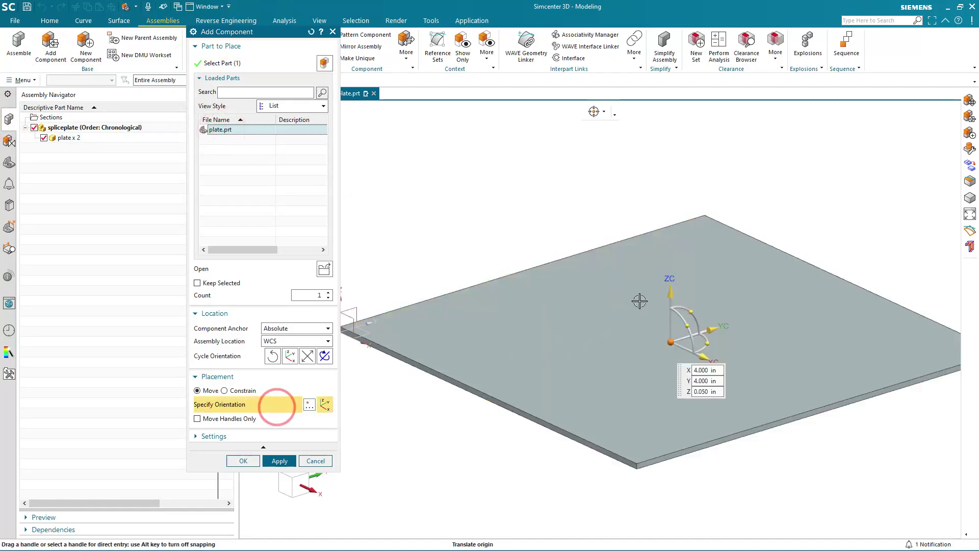
{"action": "left_click_drag", "start_coordinate": [670, 291], "coordinate": [670, 287]}
{"action": "left_click_drag", "start_coordinate": [710, 322], "coordinate": [538, 413]}
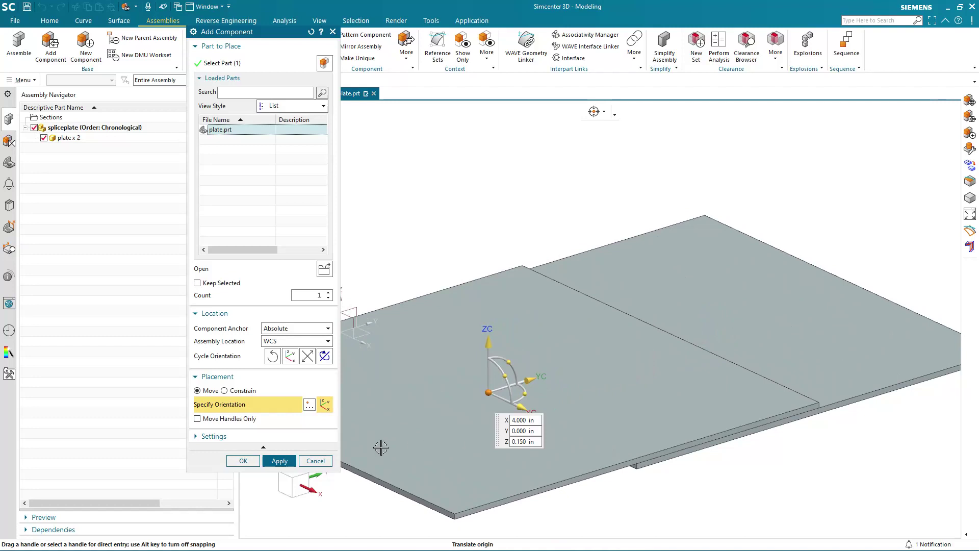
{"action": "left_click", "coordinate": [244, 461]}
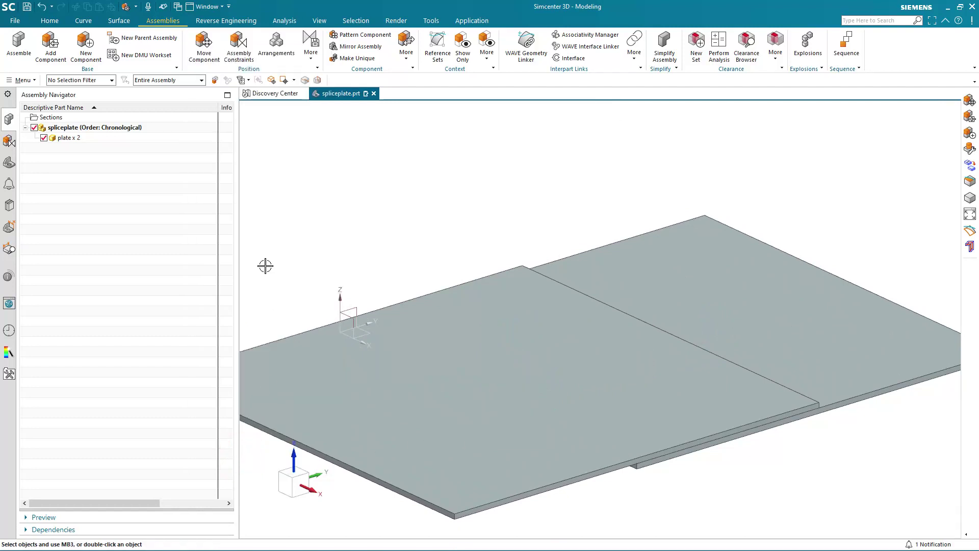
Display plate.prt on its own and assign AISI_Steel_4340 material to its body.
{"action": "right_click", "coordinate": [72, 142]}
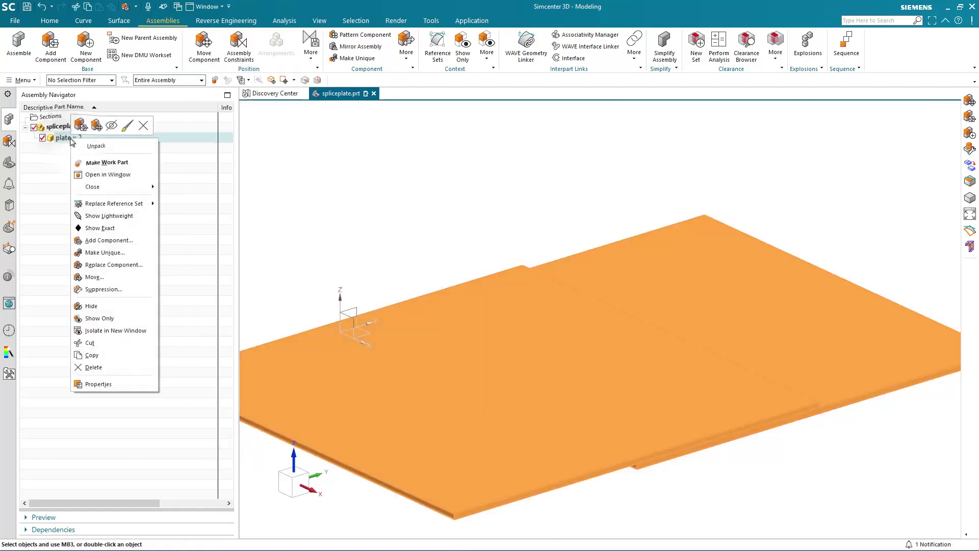
{"action": "left_click", "coordinate": [96, 176]}
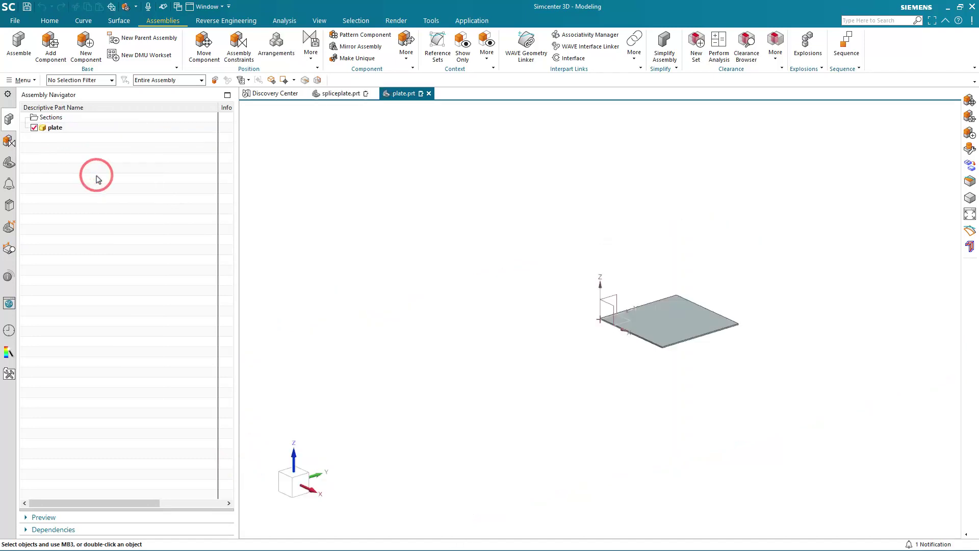
{"action": "left_click", "coordinate": [22, 80]}
{"action": "left_click", "coordinate": [35, 154]}
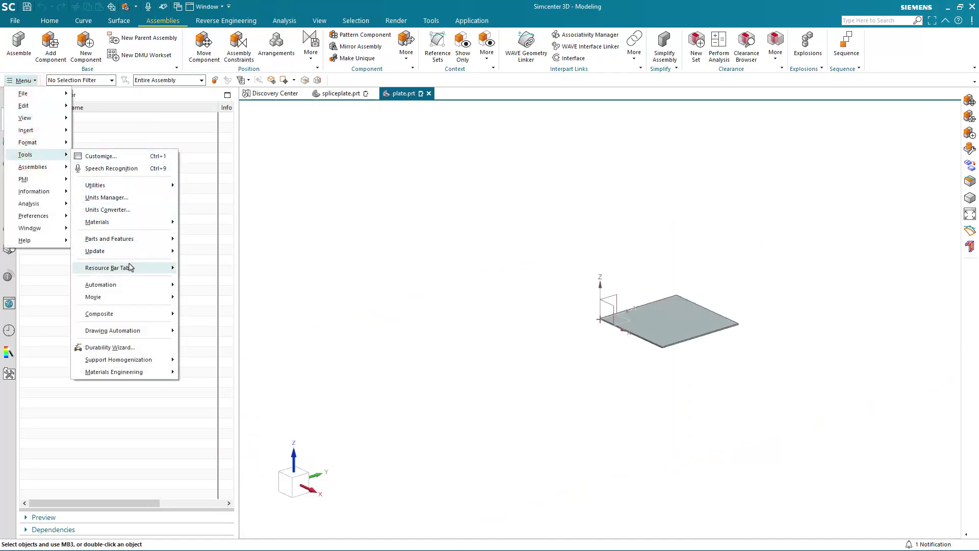
{"action": "left_click", "coordinate": [129, 223]}
{"action": "left_click", "coordinate": [200, 223]}
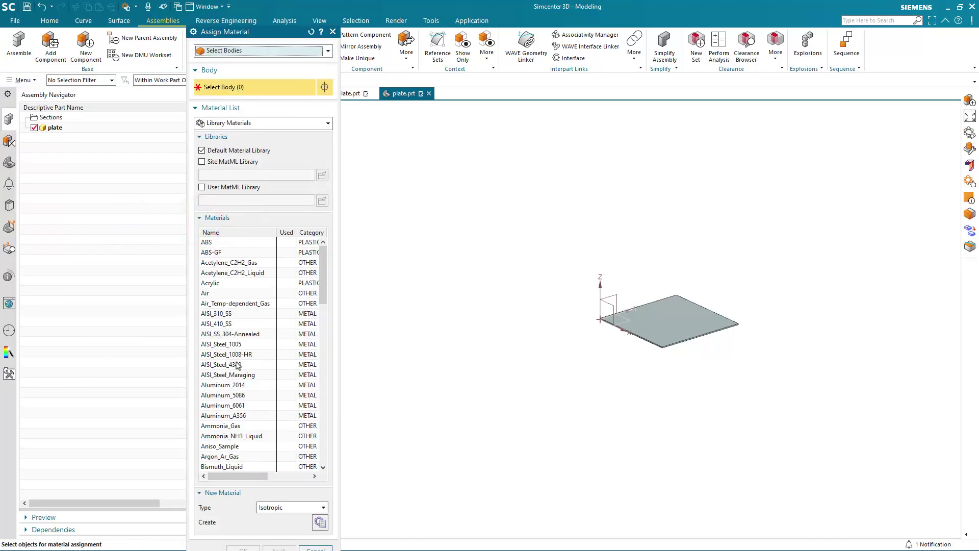
{"action": "left_click", "coordinate": [236, 364]}
{"action": "left_click", "coordinate": [648, 323]}
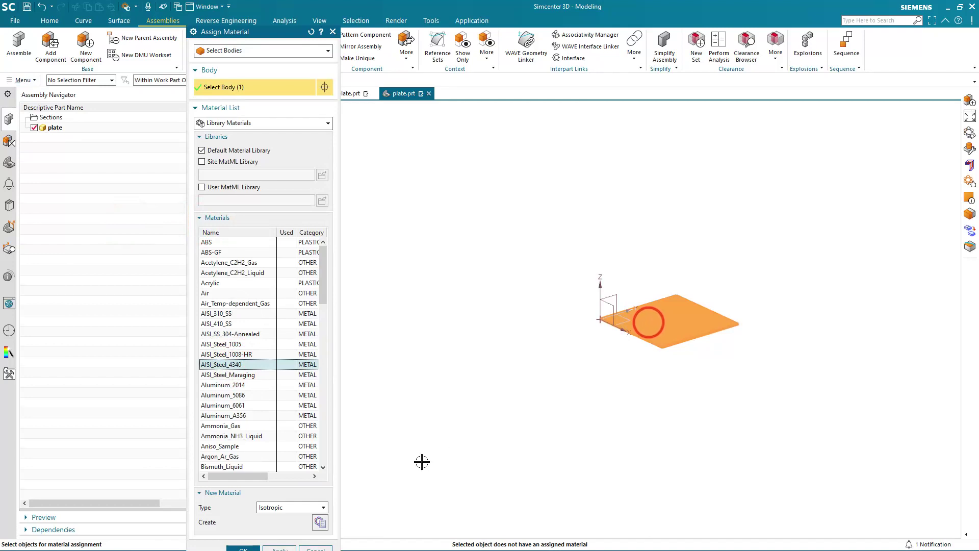
{"action": "middle_click", "coordinate": [403, 462]}
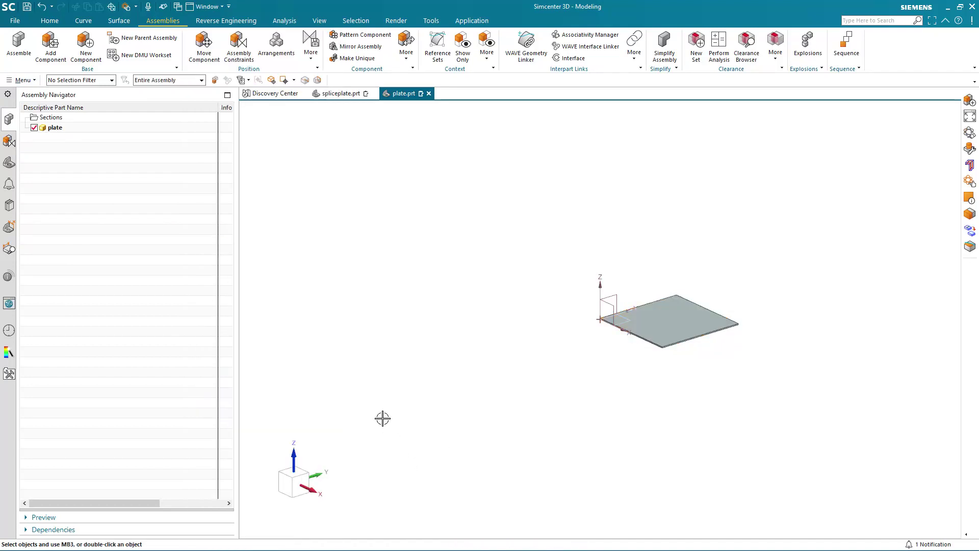
{"action": "left_click", "coordinate": [472, 20]}
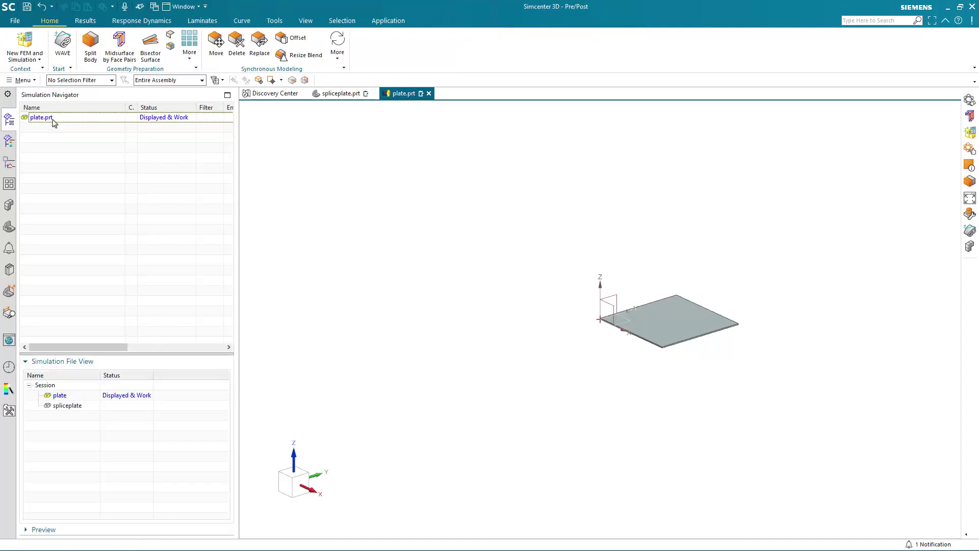
Create plate_fem1.fem with no bodies in its idealized part, then open plate_fem1_i.
{"action": "right_click", "coordinate": [53, 119]}
{"action": "left_click", "coordinate": [61, 126]}
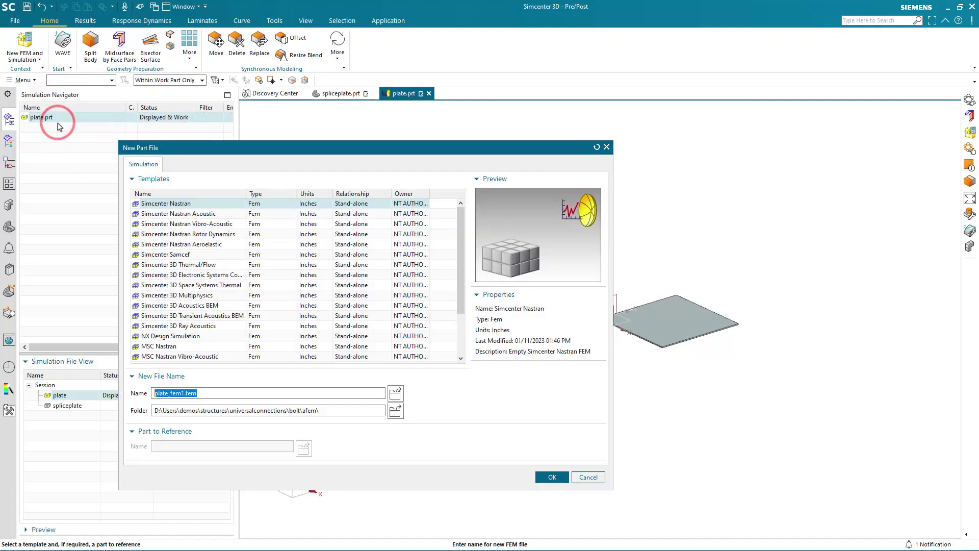
{"action": "left_click", "coordinate": [546, 475]}
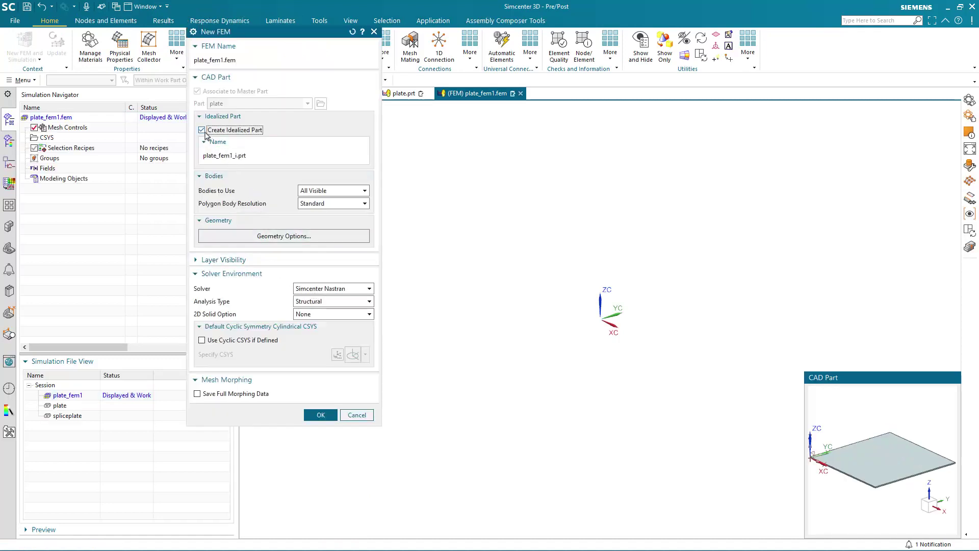
{"action": "left_click", "coordinate": [323, 192]}
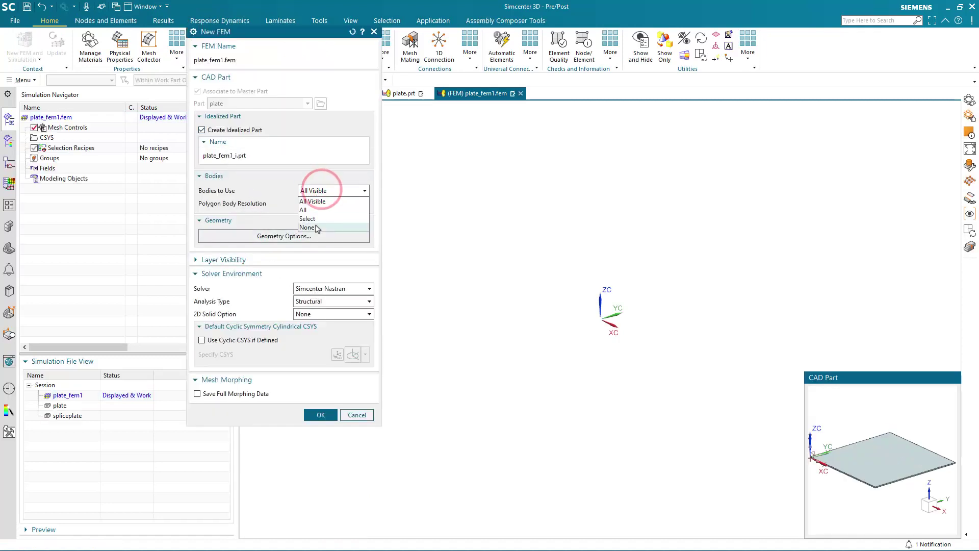
{"action": "left_click", "coordinate": [316, 223]}
{"action": "left_click", "coordinate": [320, 403]}
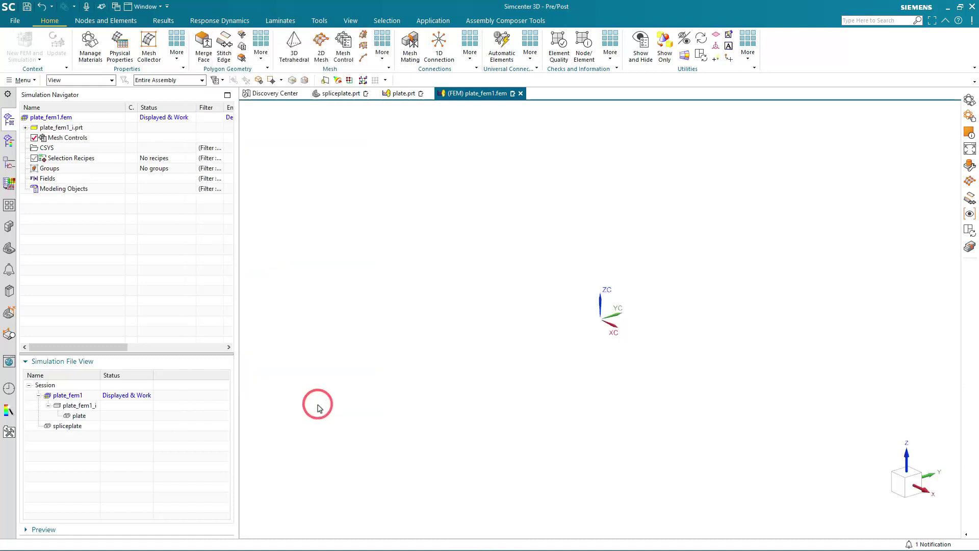
{"action": "double_click", "coordinate": [88, 406]}
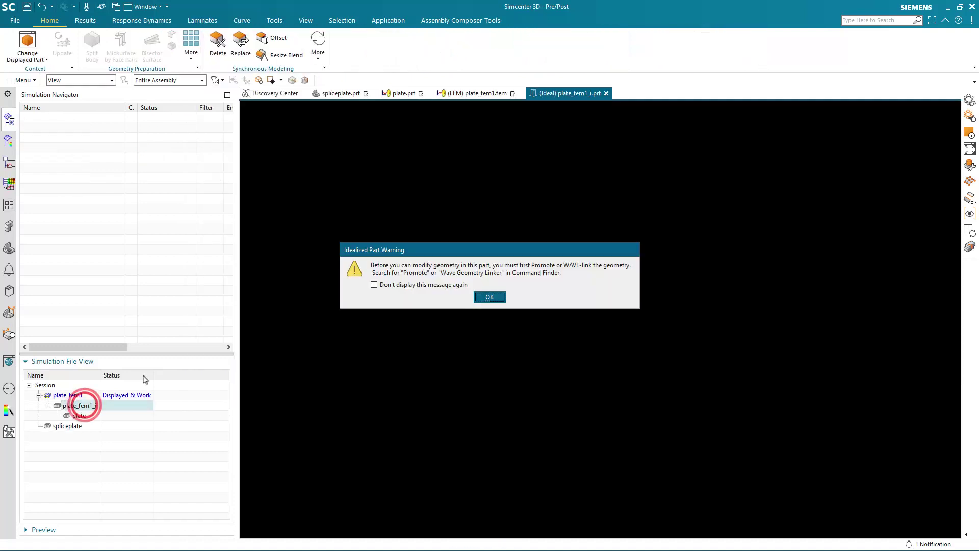
Promote the plate body into the idealized part.
{"action": "left_click", "coordinate": [490, 297]}
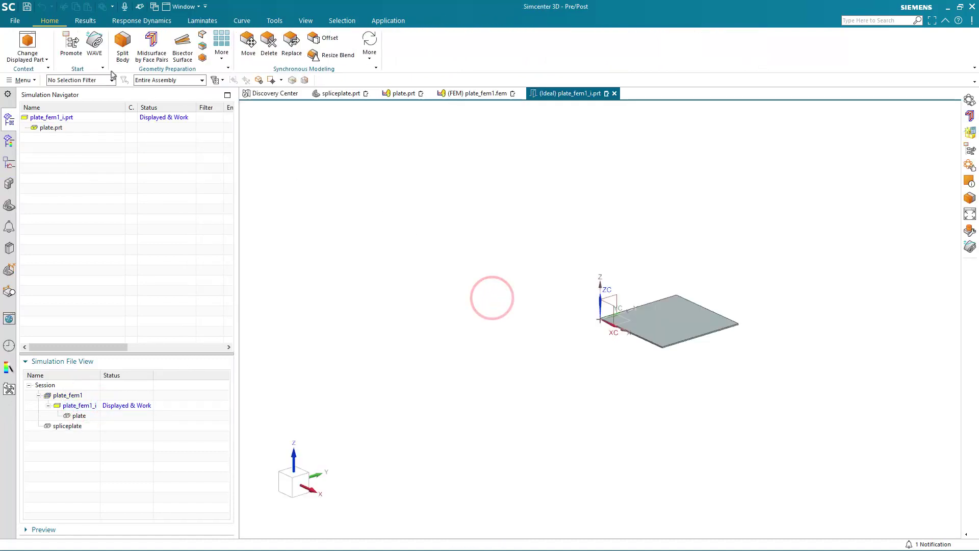
{"action": "left_click", "coordinate": [73, 50]}
{"action": "left_click", "coordinate": [676, 329]}
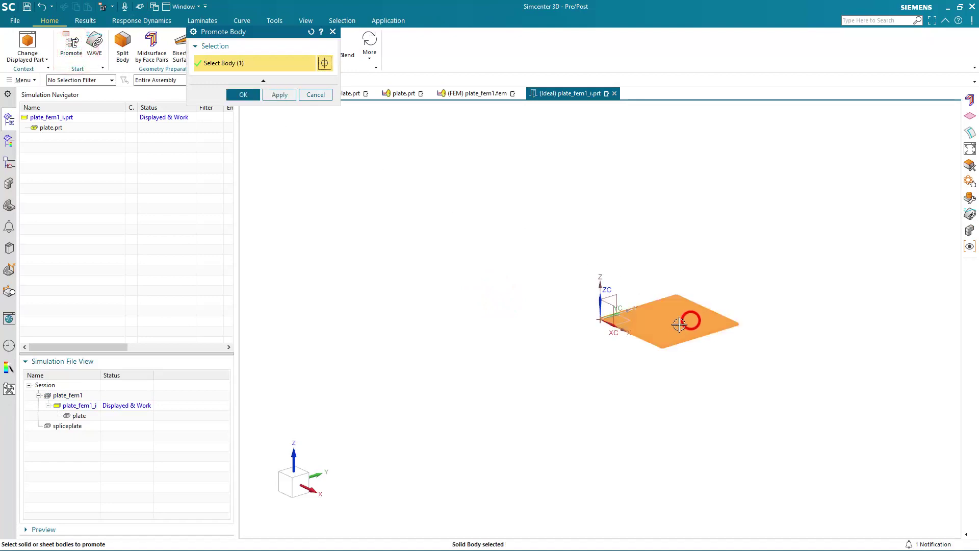
{"action": "middle_click", "coordinate": [676, 331]}
Create a midsurface by face pairs on the plate, then return to plate_fem1.
{"action": "scroll", "coordinate": [676, 331], "scroll_direction": "down", "scroll_amount": 5}
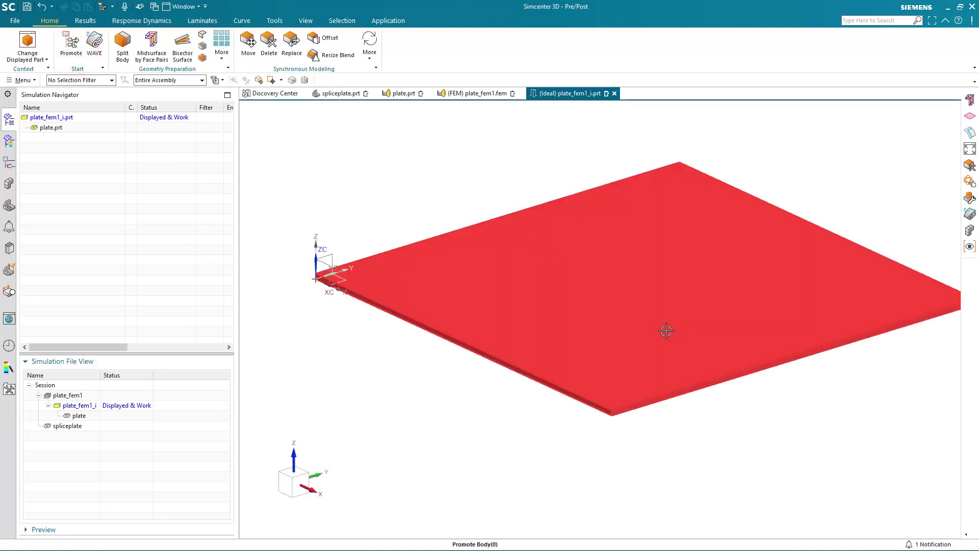
{"action": "left_click", "coordinate": [146, 55]}
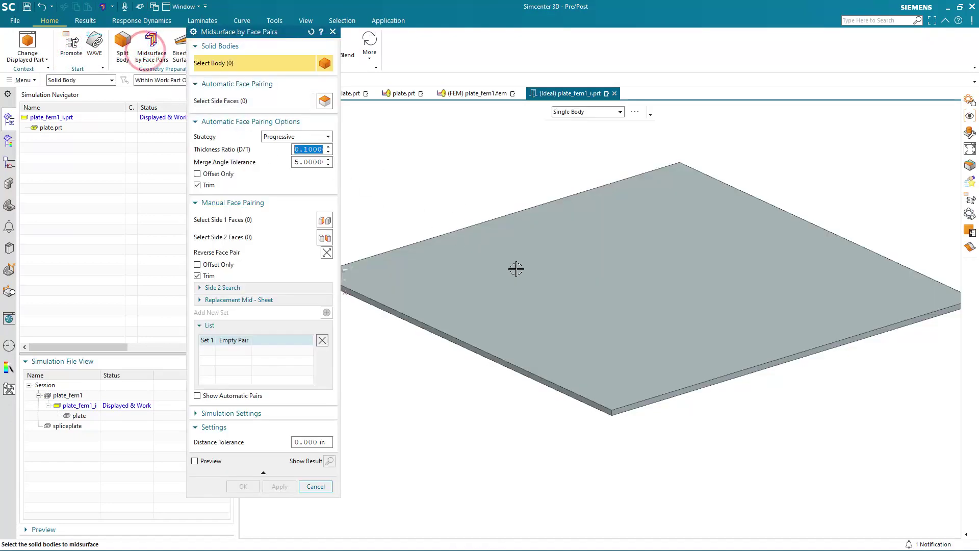
{"action": "left_click", "coordinate": [545, 285]}
{"action": "left_click", "coordinate": [227, 485]}
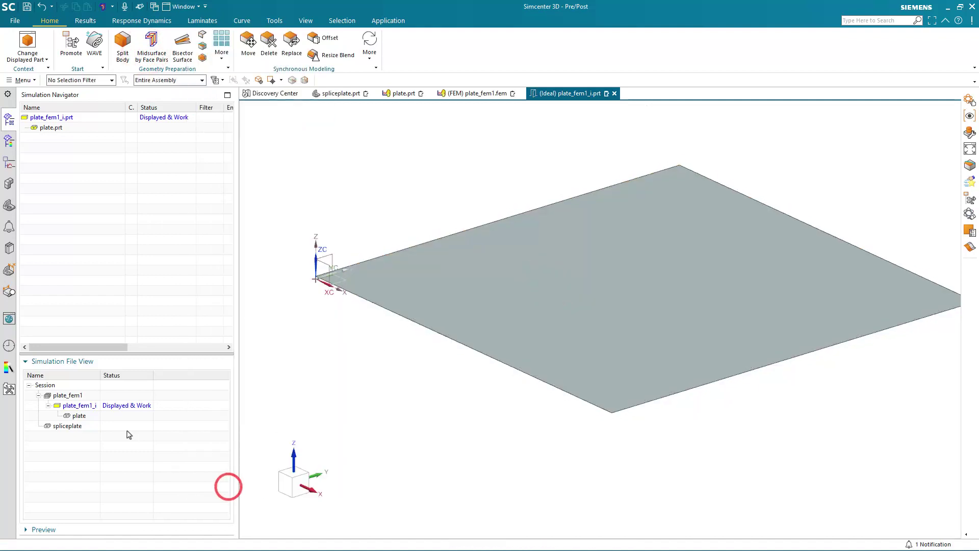
{"action": "double_click", "coordinate": [74, 396]}
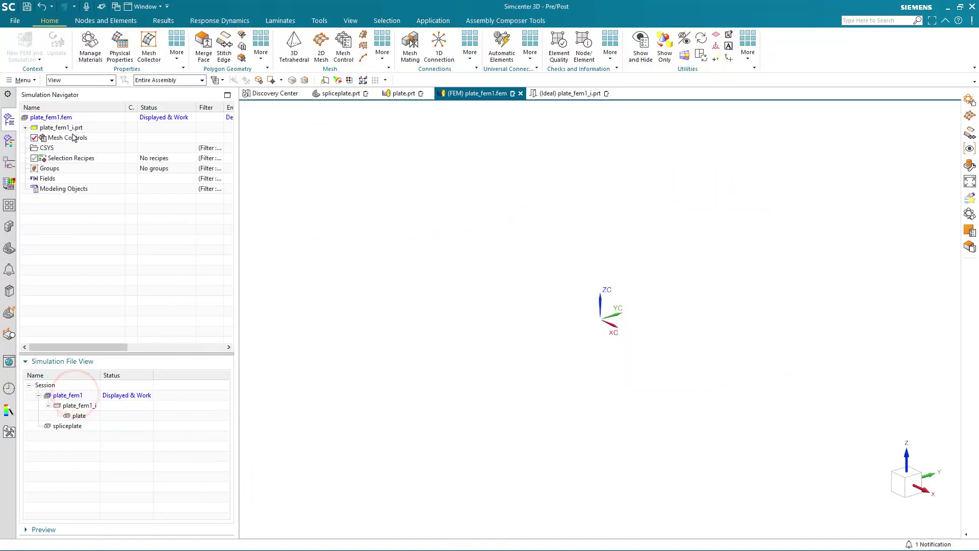
Make plate_fem1 use the midsurface sheet body as its geometry.
{"action": "right_click", "coordinate": [59, 118]}
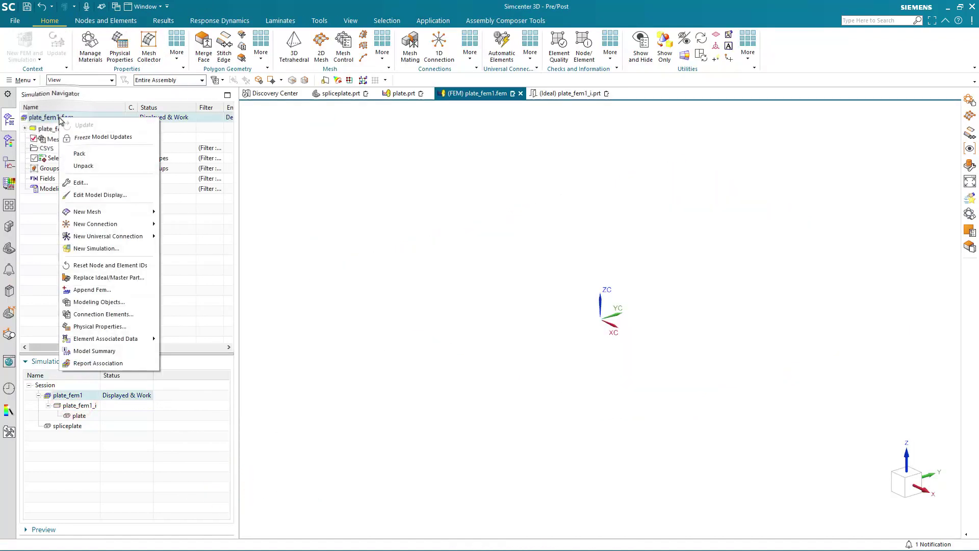
{"action": "left_click", "coordinate": [84, 182]}
{"action": "left_click", "coordinate": [224, 136]}
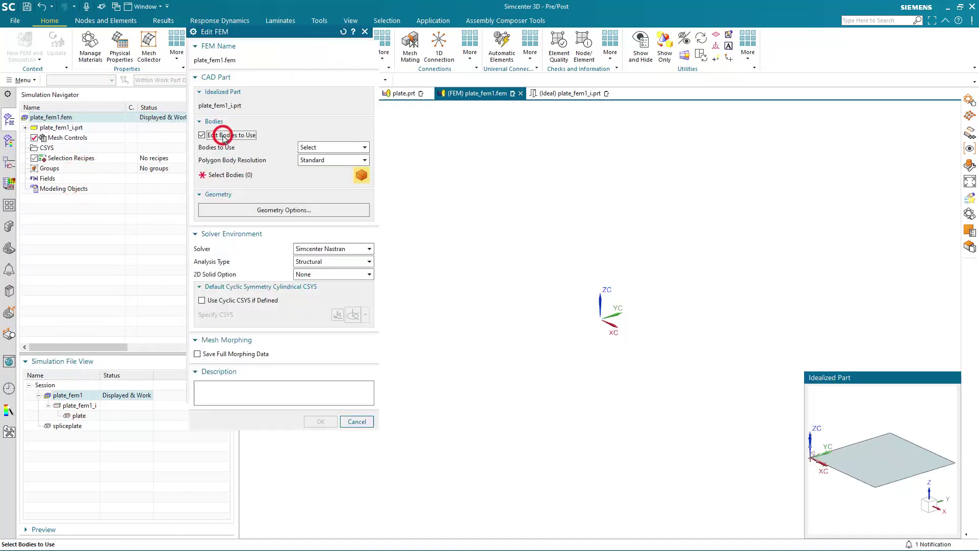
{"action": "left_click", "coordinate": [892, 459]}
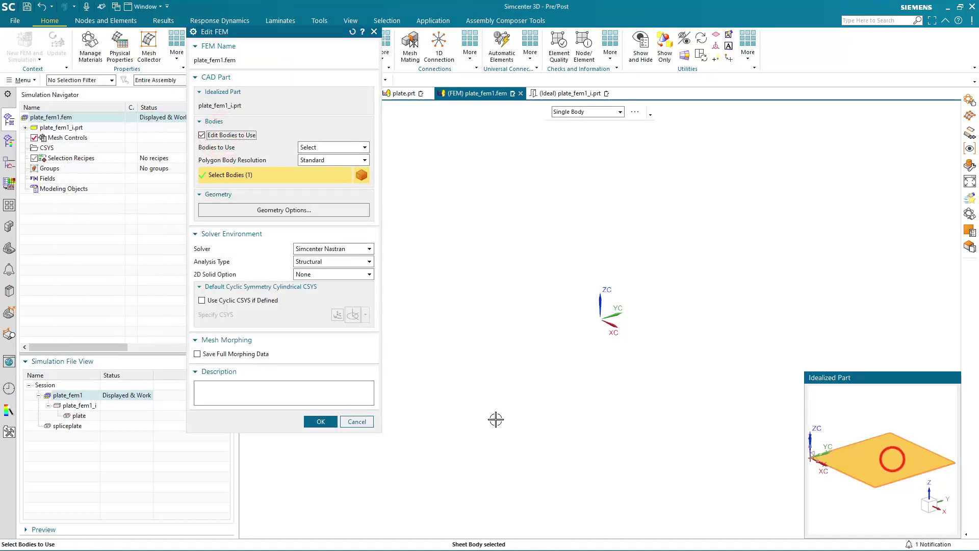
{"action": "left_click", "coordinate": [321, 421]}
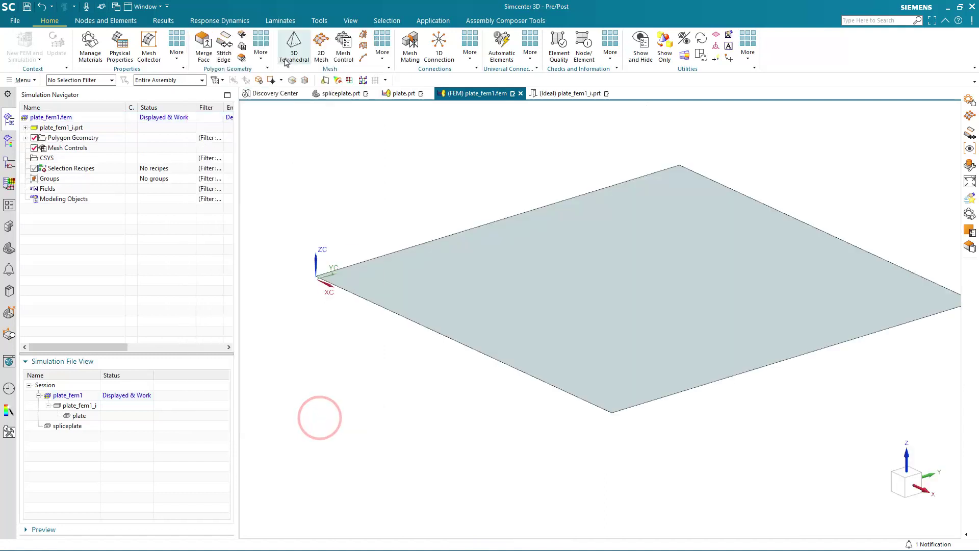
Mesh the plate surface with a 0.1 in CQUAD4 2D mesh under 2D Collectors.
{"action": "left_click", "coordinate": [321, 51]}
{"action": "left_click", "coordinate": [586, 276]}
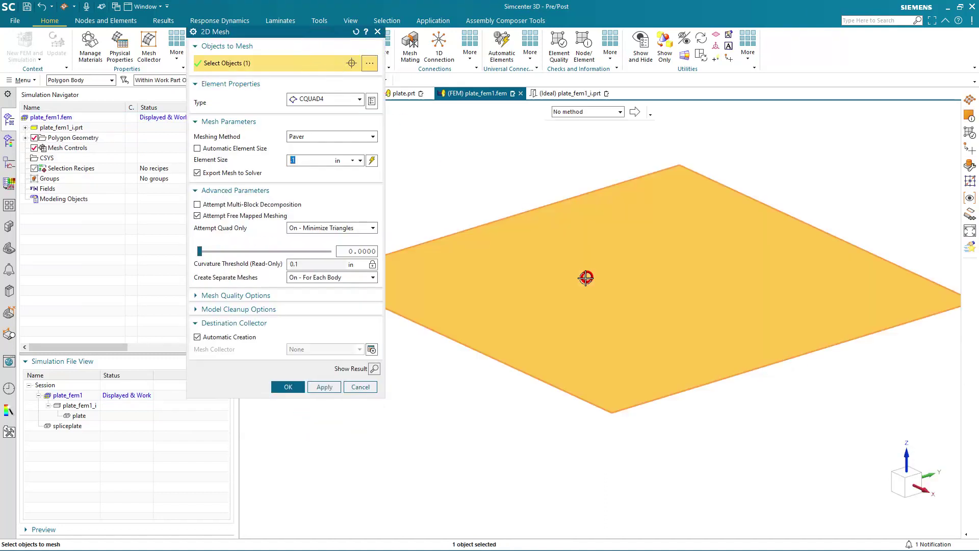
{"action": "left_click", "coordinate": [288, 387]}
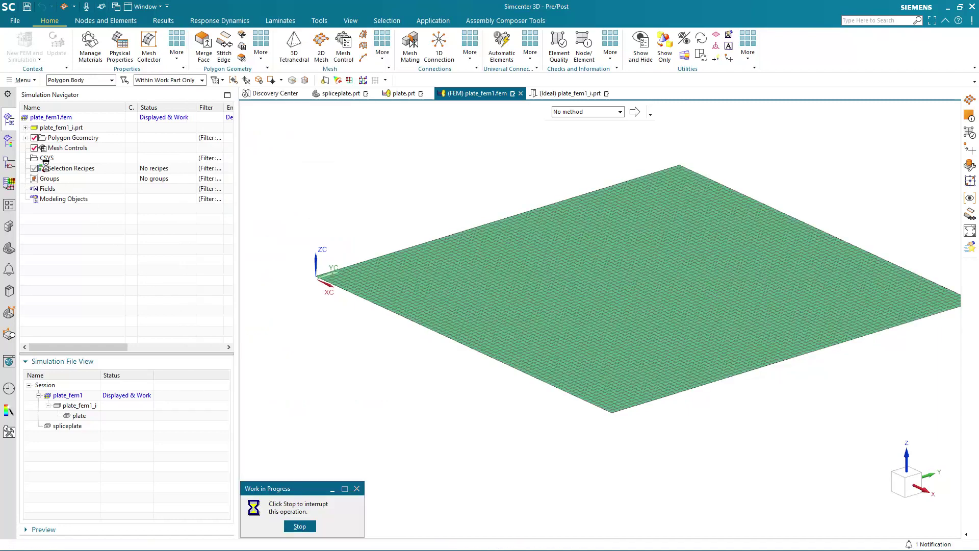
{"action": "left_click", "coordinate": [25, 158]}
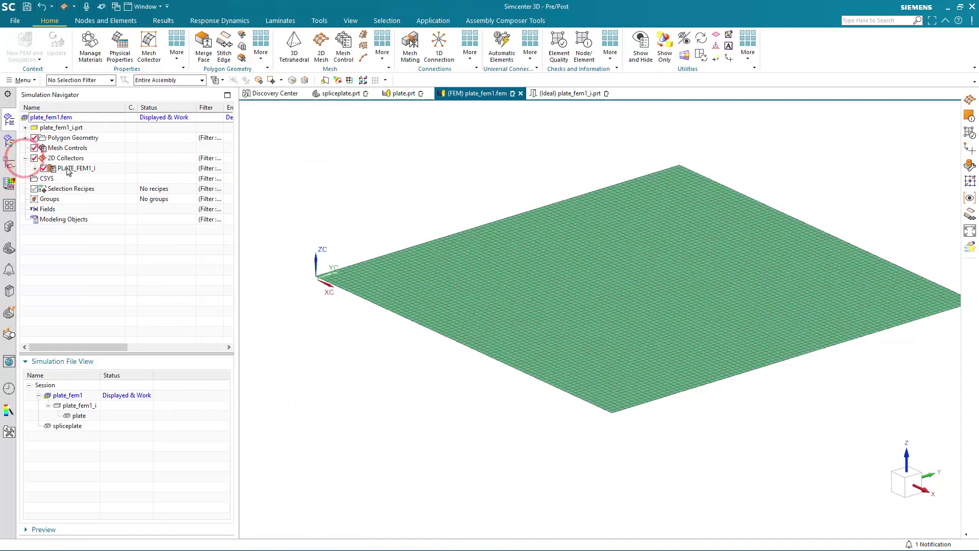
{"action": "right_click", "coordinate": [67, 168]}
{"action": "left_click", "coordinate": [87, 191]}
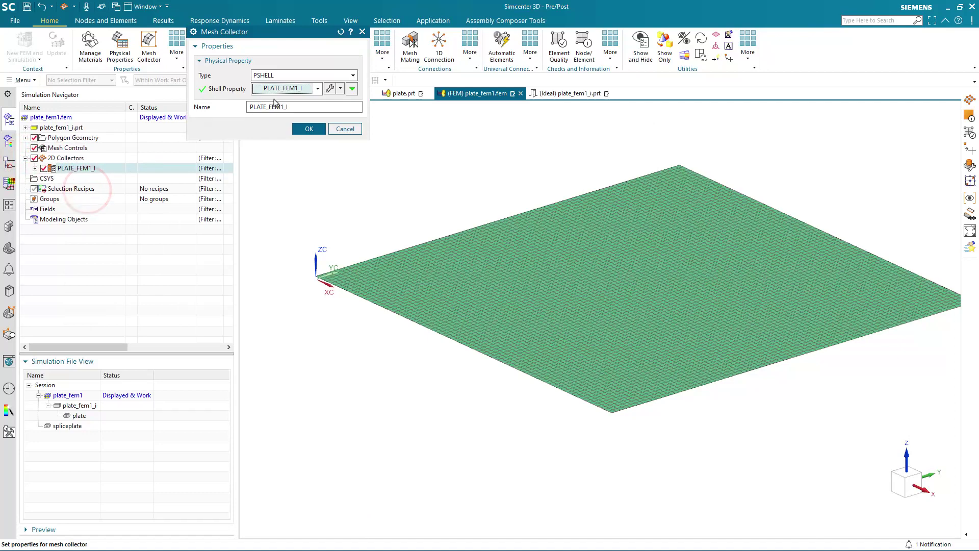
{"action": "left_click", "coordinate": [332, 89]}
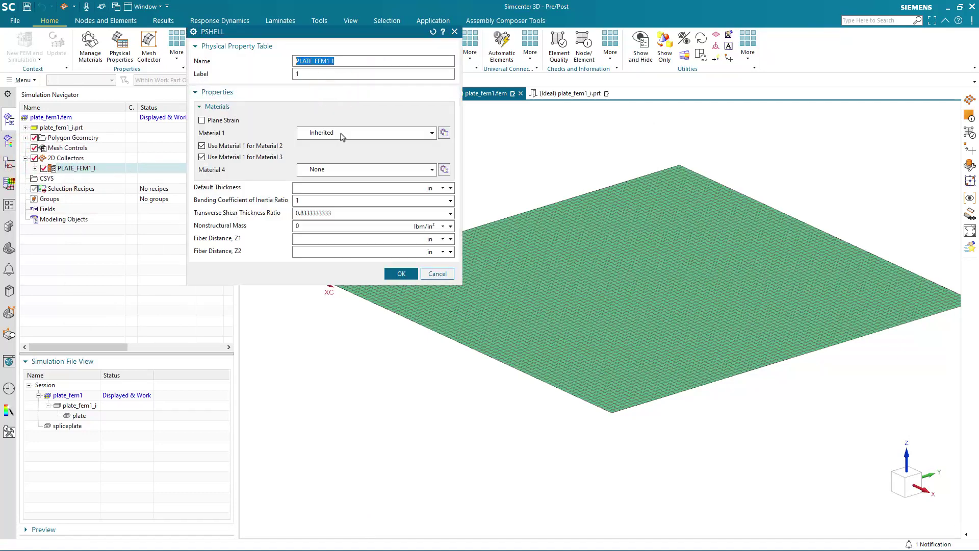
{"action": "left_click", "coordinate": [437, 275]}
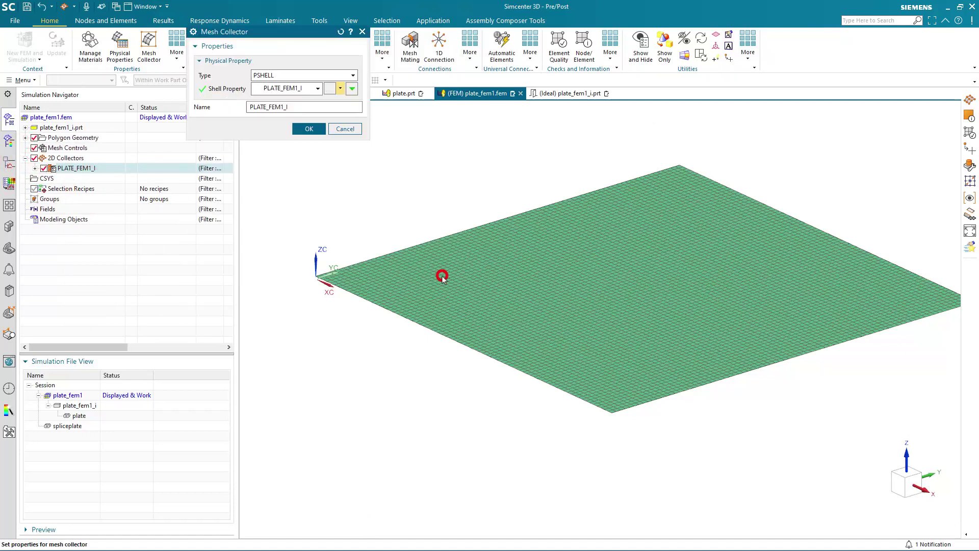
{"action": "left_click", "coordinate": [334, 129]}
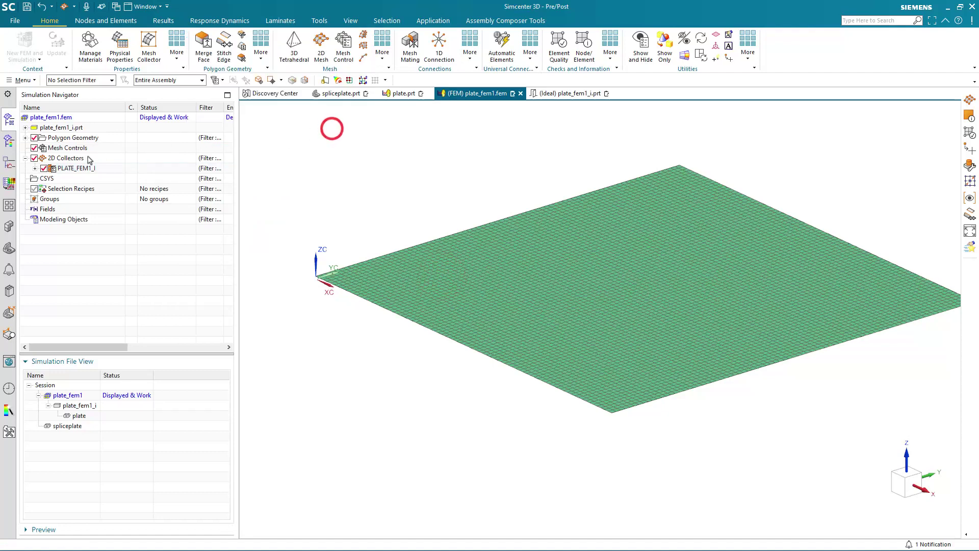
Verify via thickness contours that the plate mesh is uniformly 0.1 in, then show spliceplate.prt.
{"action": "left_click", "coordinate": [35, 168]}
{"action": "right_click", "coordinate": [78, 180]}
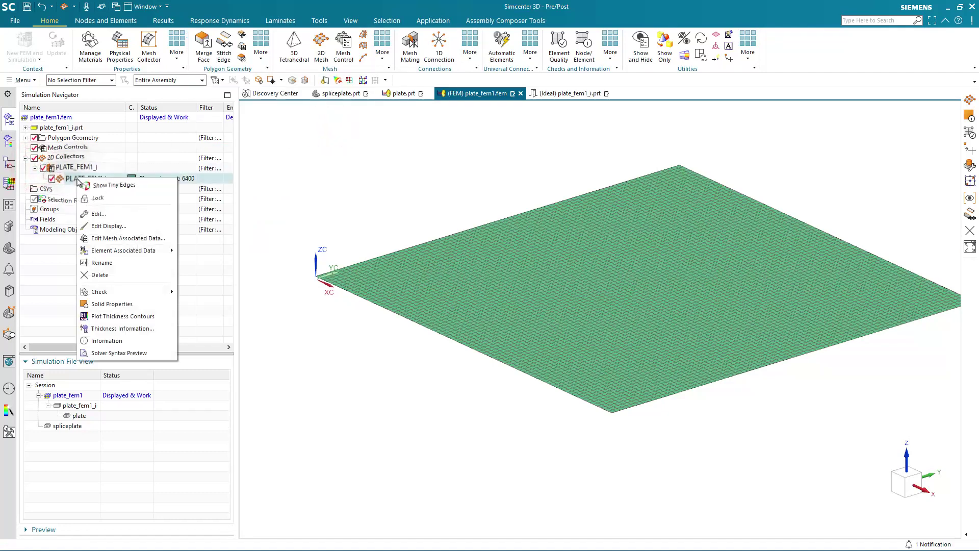
{"action": "left_click", "coordinate": [108, 239]}
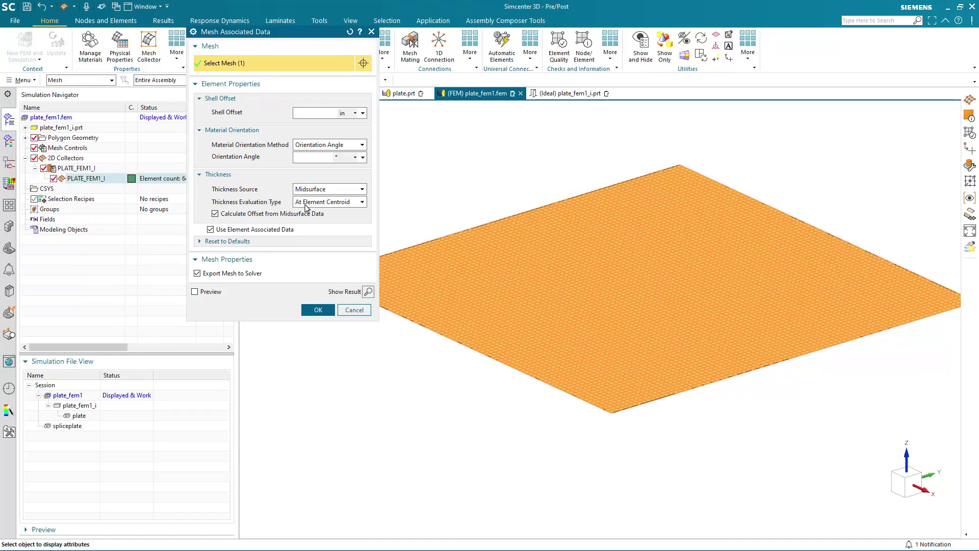
{"action": "left_click", "coordinate": [346, 311]}
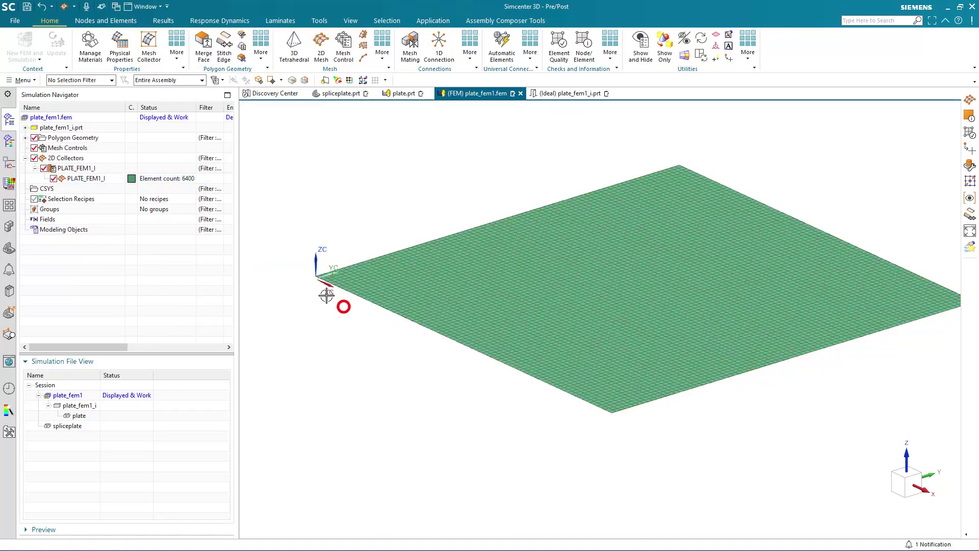
{"action": "right_click", "coordinate": [94, 179]}
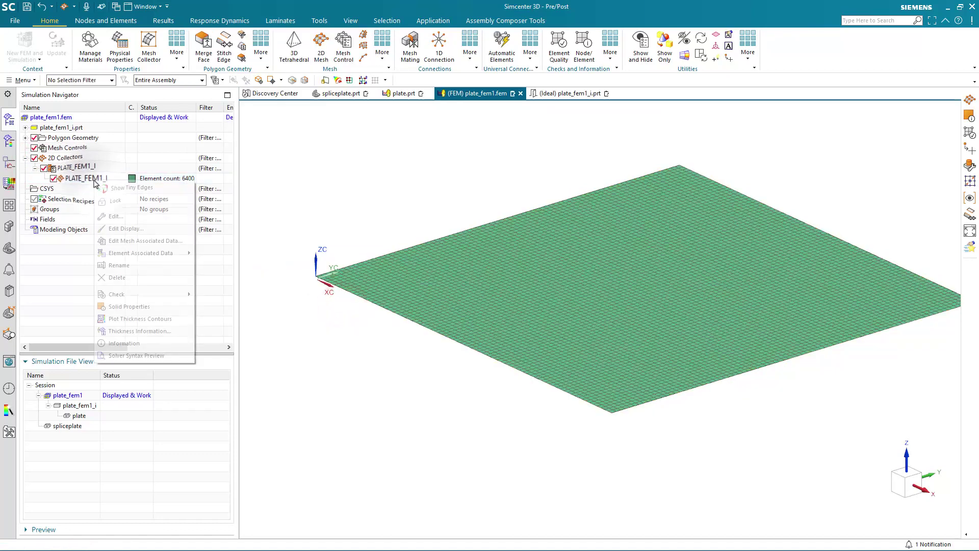
{"action": "left_click", "coordinate": [141, 319]}
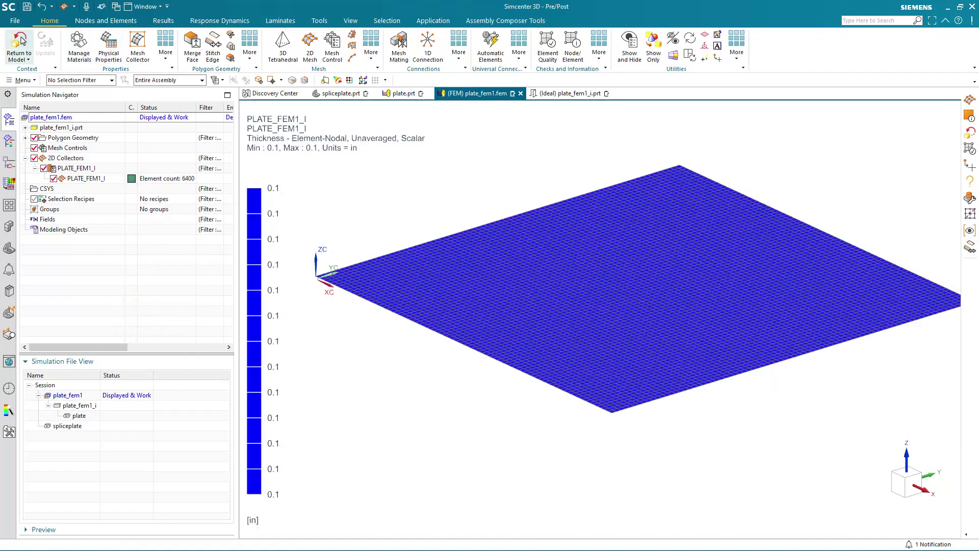
{"action": "left_click", "coordinate": [19, 44]}
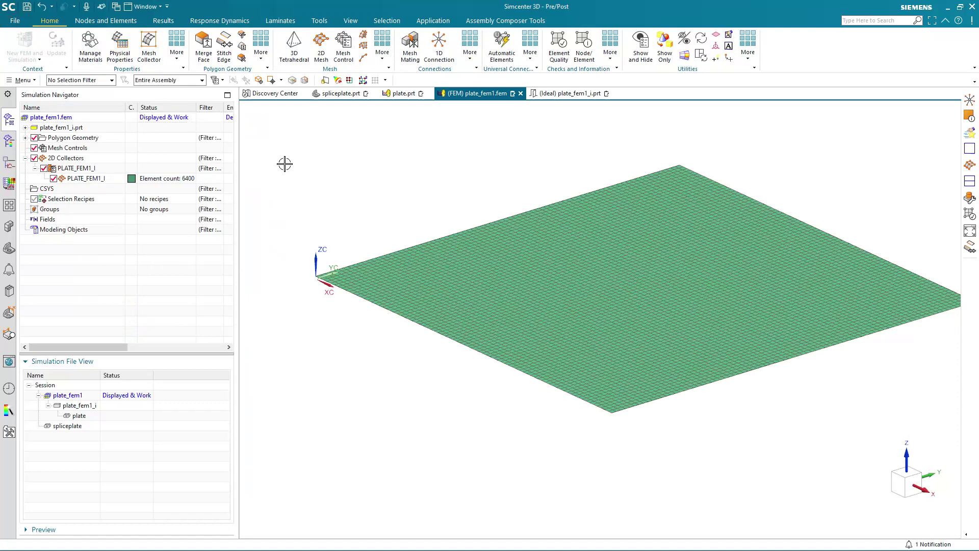
{"action": "left_click", "coordinate": [337, 95]}
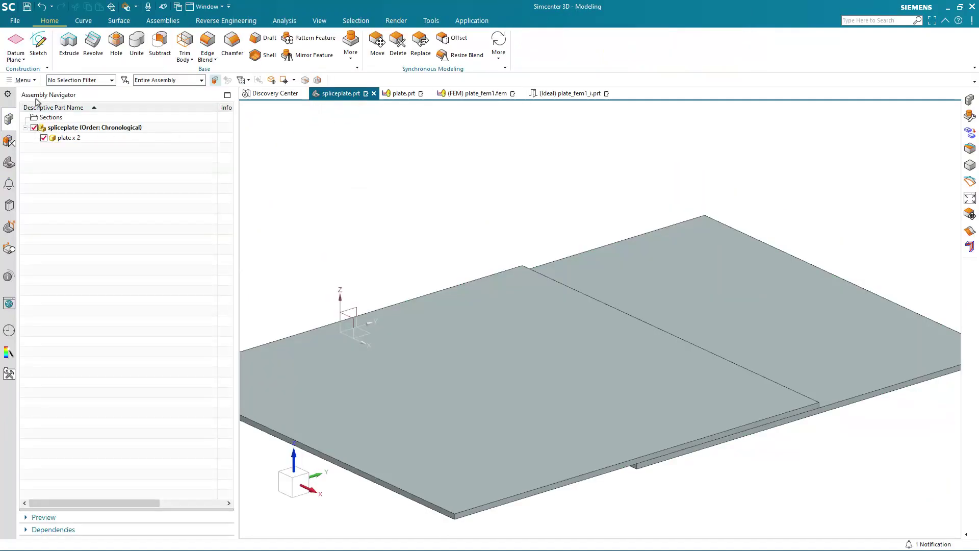
In Pre/Post, create the assembly FEM spliceplate_assyfem1.afm with its default name.
{"action": "left_click", "coordinate": [472, 20]}
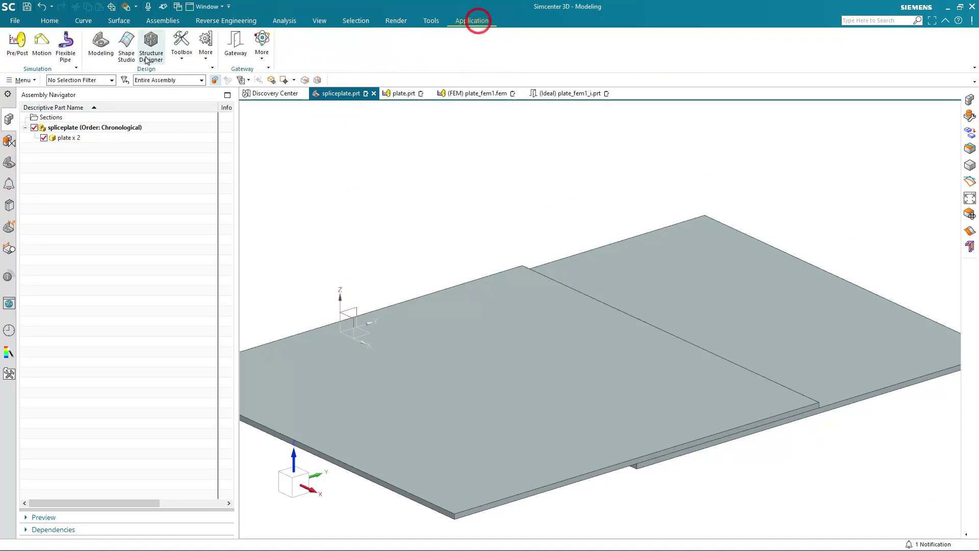
{"action": "left_click", "coordinate": [26, 51]}
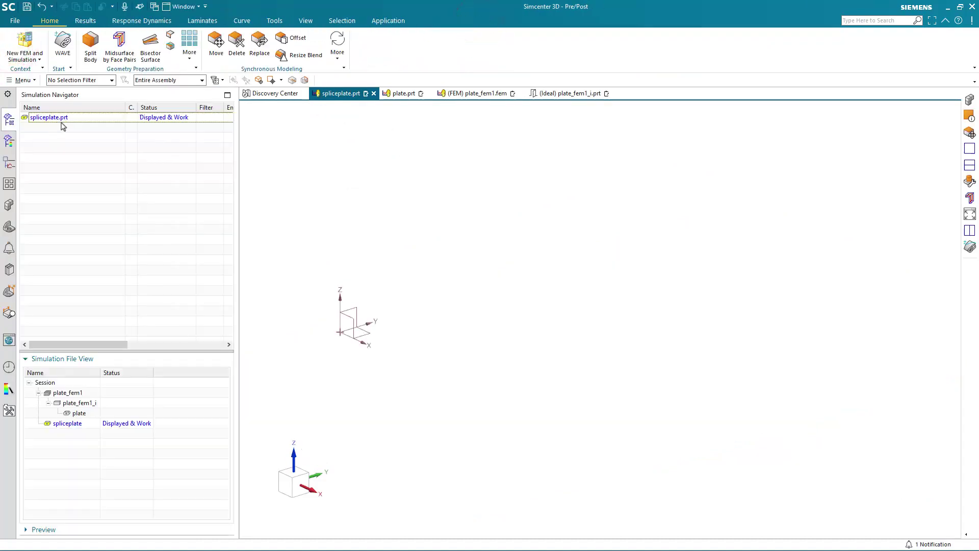
{"action": "right_click", "coordinate": [60, 119]}
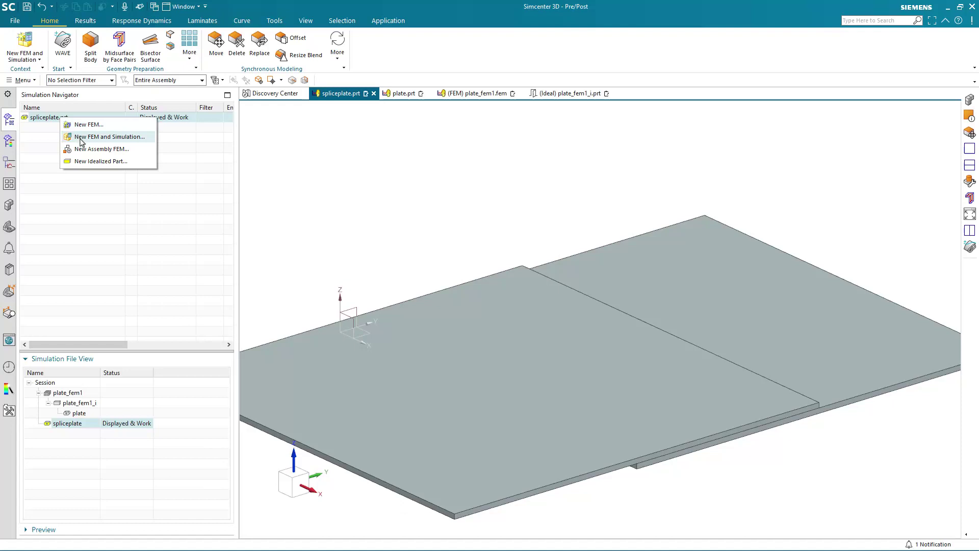
{"action": "left_click", "coordinate": [86, 149]}
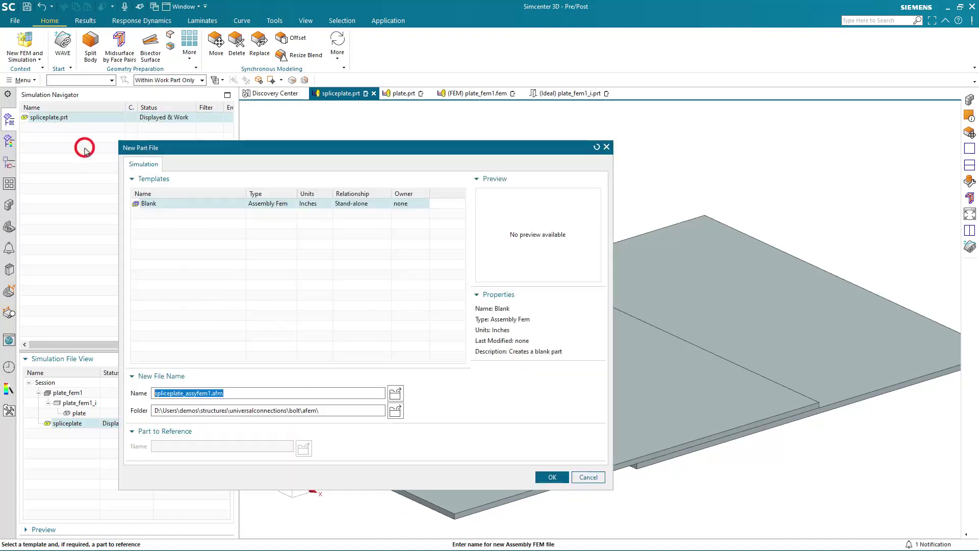
{"action": "left_click", "coordinate": [543, 476]}
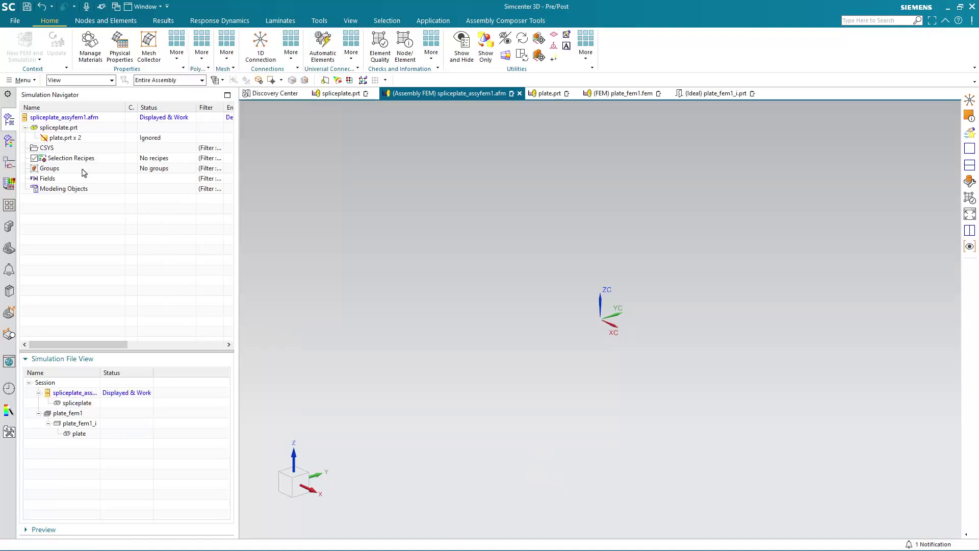
Automatically map both plate.prt instances to plate_fem1.fem, then show spliceplate.prt.
{"action": "right_click", "coordinate": [63, 143]}
{"action": "left_click", "coordinate": [67, 147]}
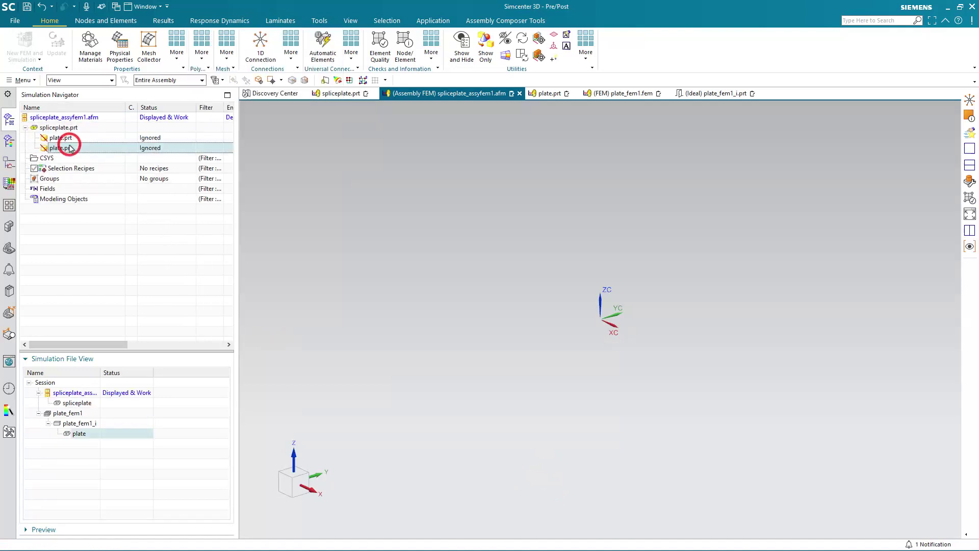
{"action": "left_click", "coordinate": [60, 137], "text": "shift"}
{"action": "right_click", "coordinate": [60, 138]}
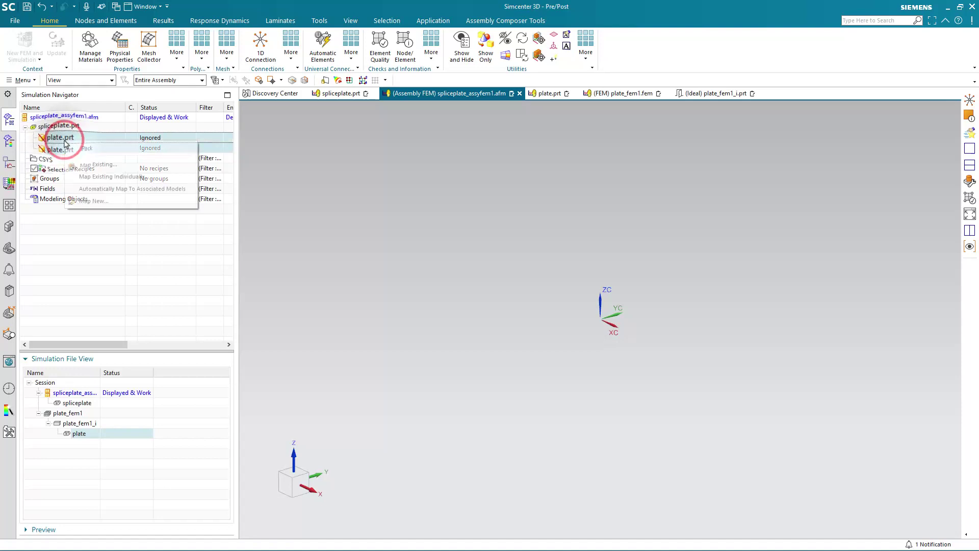
{"action": "left_click", "coordinate": [100, 191]}
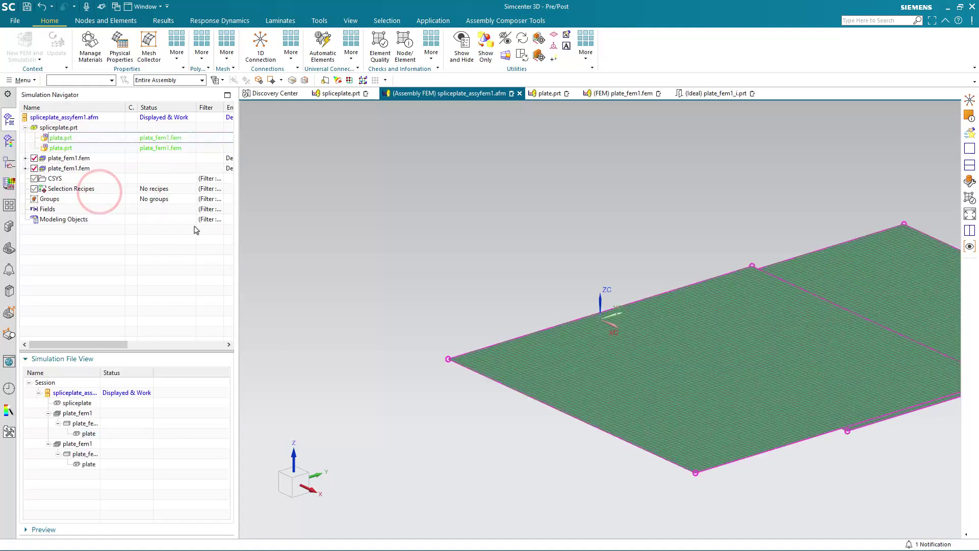
{"action": "right_click_drag", "start_coordinate": [341, 254], "coordinate": [317, 275]}
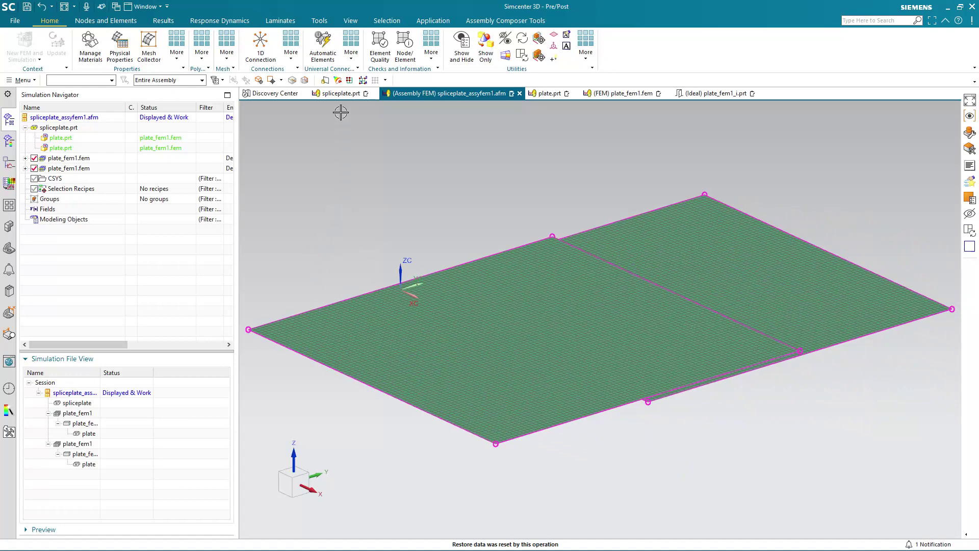
{"action": "left_click", "coordinate": [341, 93]}
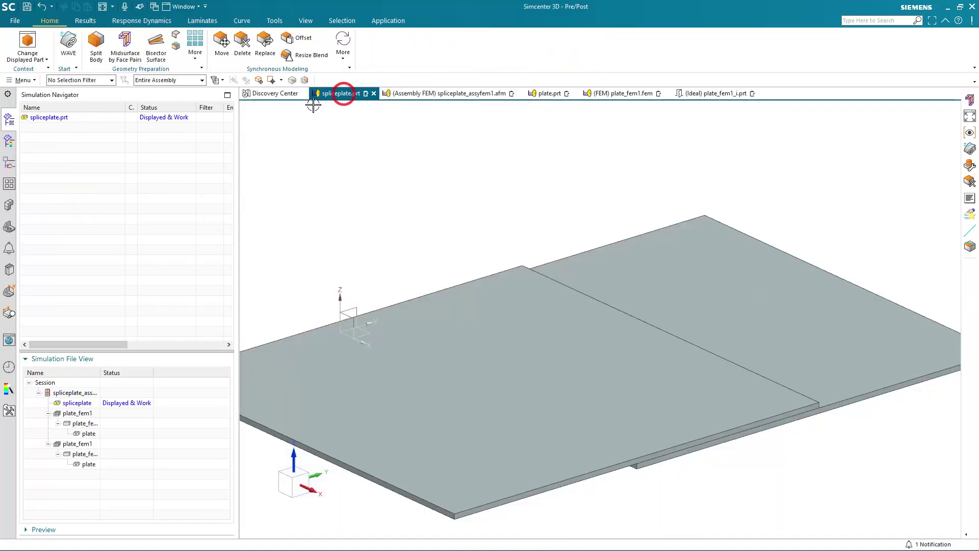
Create bolt.fem on spliceplate using no bodies but including line geometry.
{"action": "right_click", "coordinate": [55, 120]}
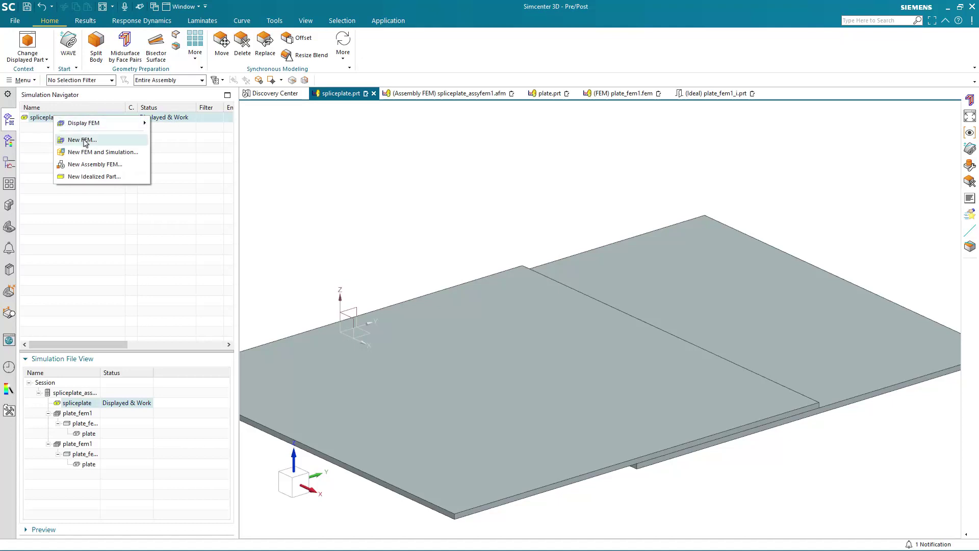
{"action": "left_click", "coordinate": [83, 139]}
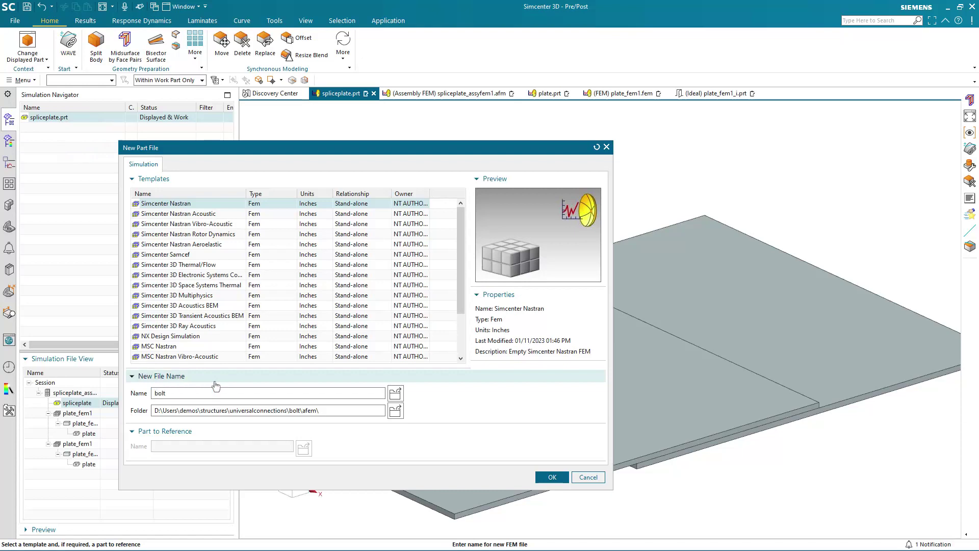
{"action": "left_click", "coordinate": [554, 477]}
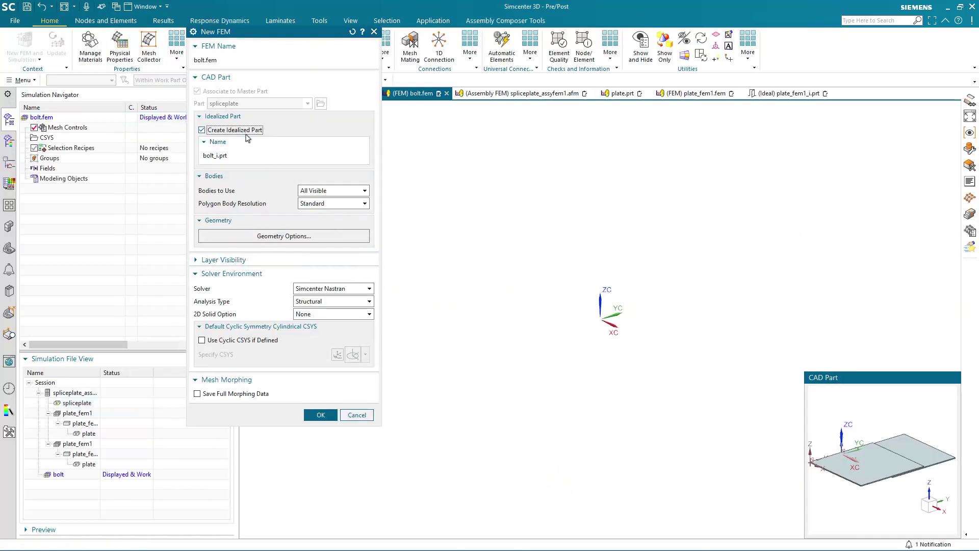
{"action": "left_click", "coordinate": [323, 190]}
{"action": "left_click", "coordinate": [324, 225]}
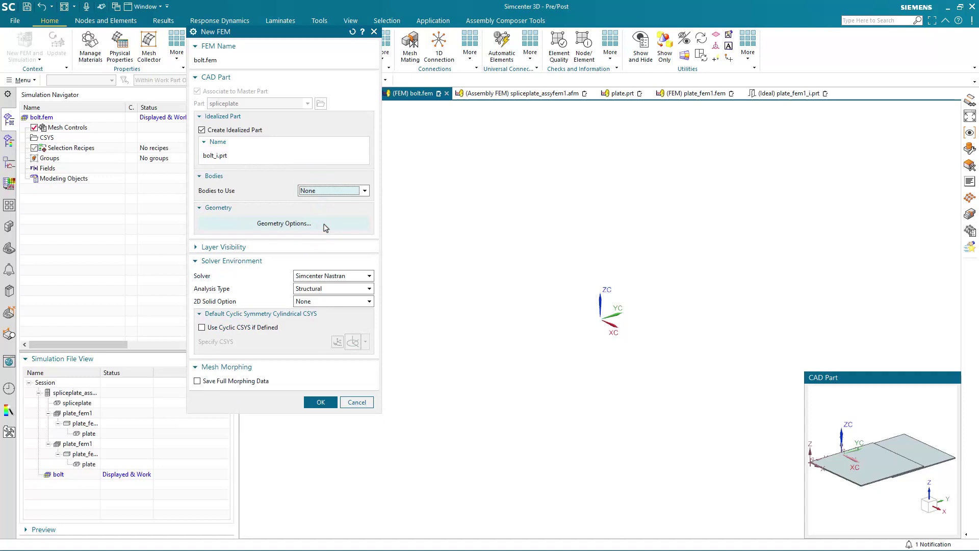
{"action": "left_click", "coordinate": [325, 228]}
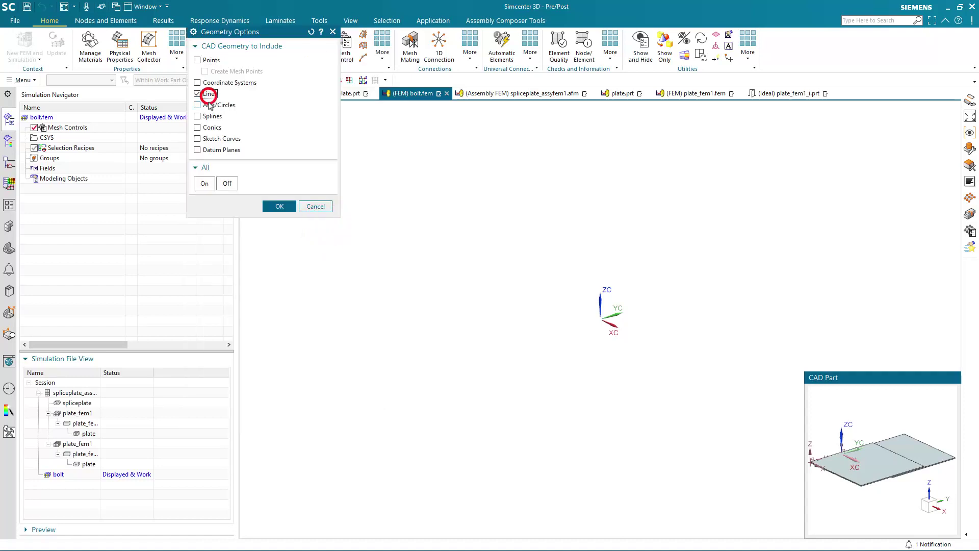
{"action": "left_click", "coordinate": [282, 206]}
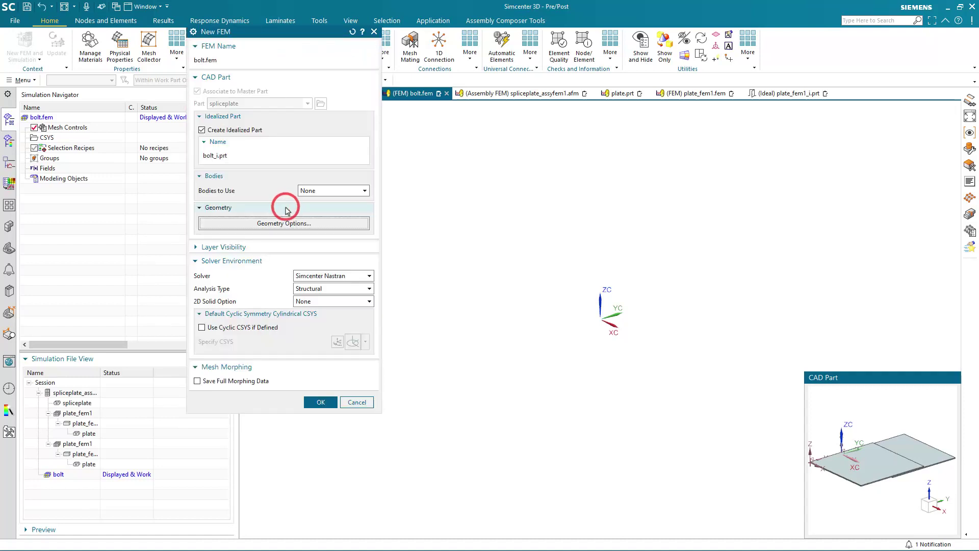
{"action": "left_click", "coordinate": [325, 403]}
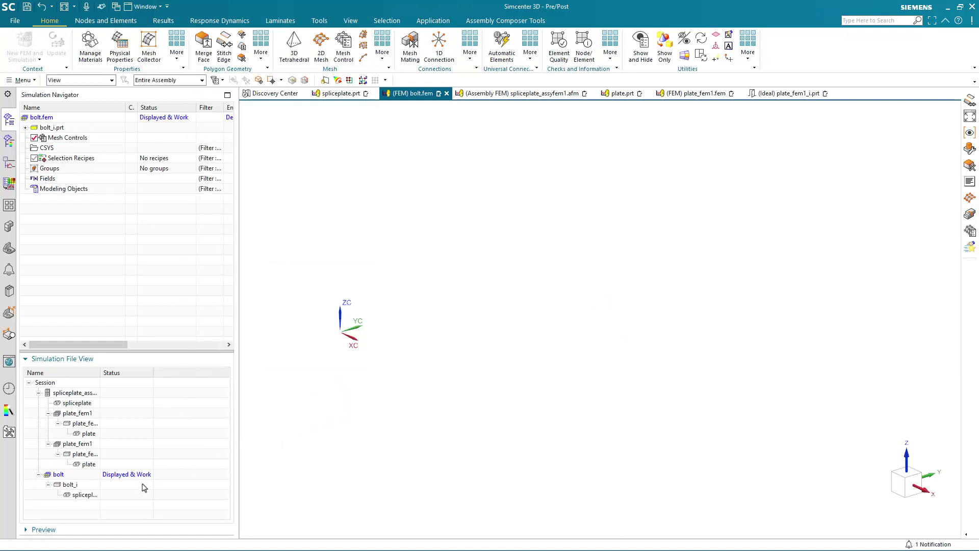
Open the idealized part bolt_i.prt in the Modeling application.
{"action": "double_click", "coordinate": [74, 486]}
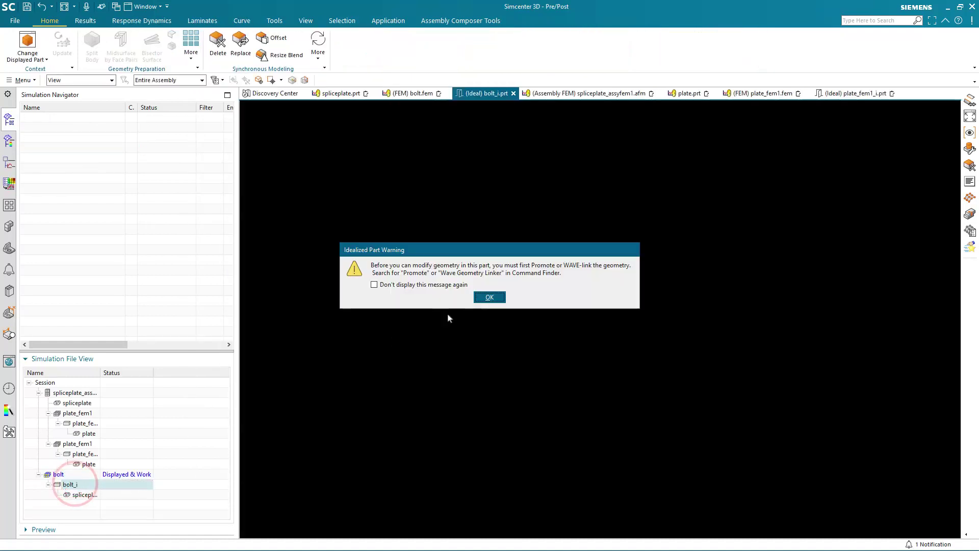
{"action": "left_click", "coordinate": [489, 298]}
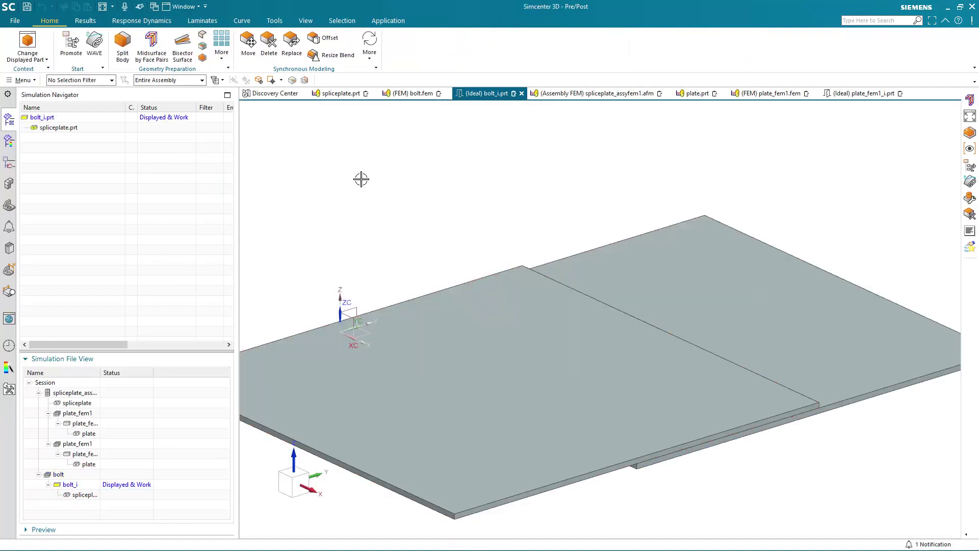
{"action": "left_click", "coordinate": [393, 20]}
{"action": "left_click", "coordinate": [104, 42]}
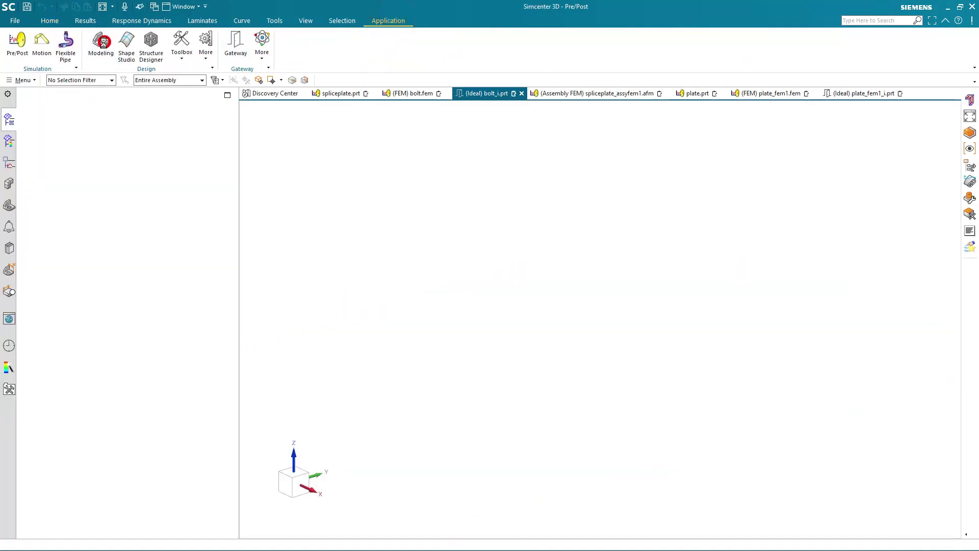
Draw a line from (1, 1, -1) to (1, 1, 1) in through the plates.
{"action": "left_click", "coordinate": [83, 20]}
{"action": "left_click", "coordinate": [74, 46]}
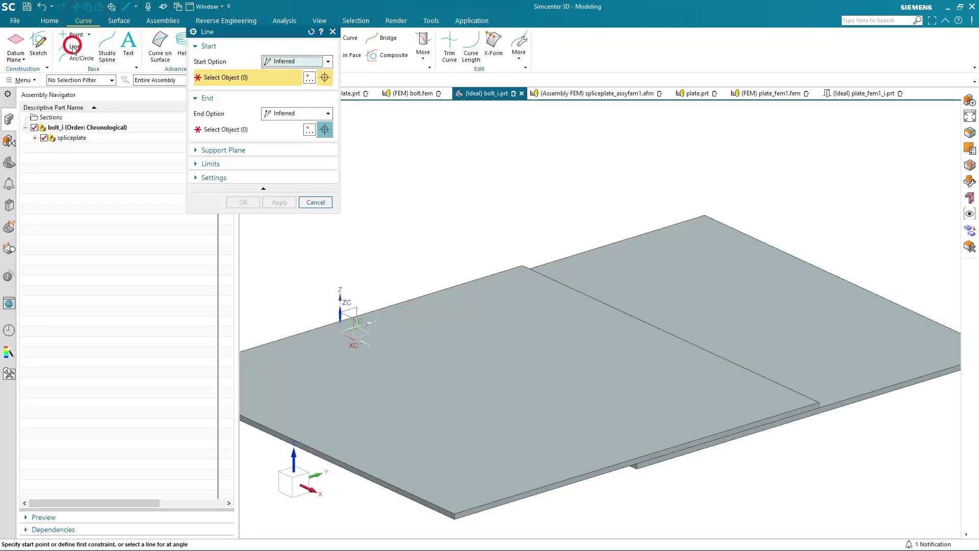
{"action": "left_click", "coordinate": [309, 77]}
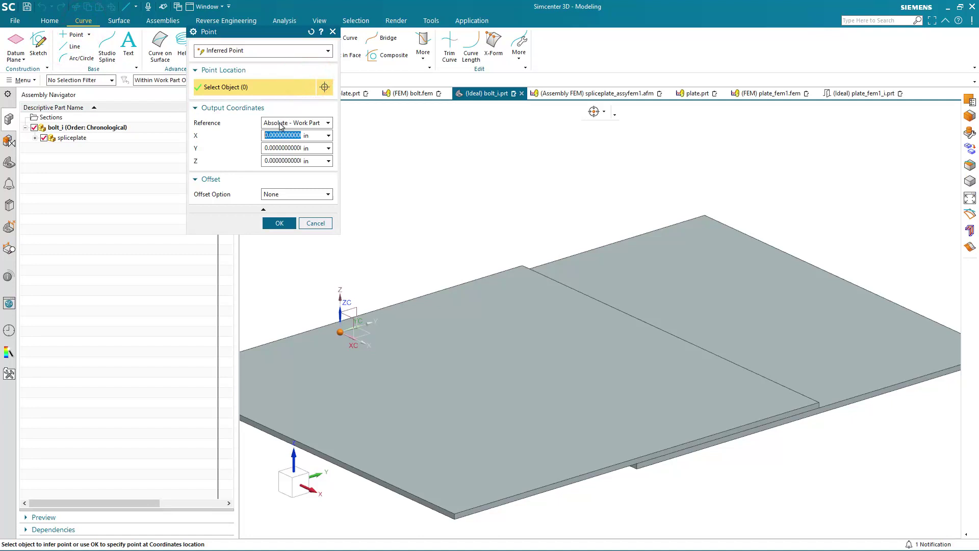
{"action": "type", "text": "1"}
{"action": "key", "text": "Tab"}
{"action": "type", "text": "1"}
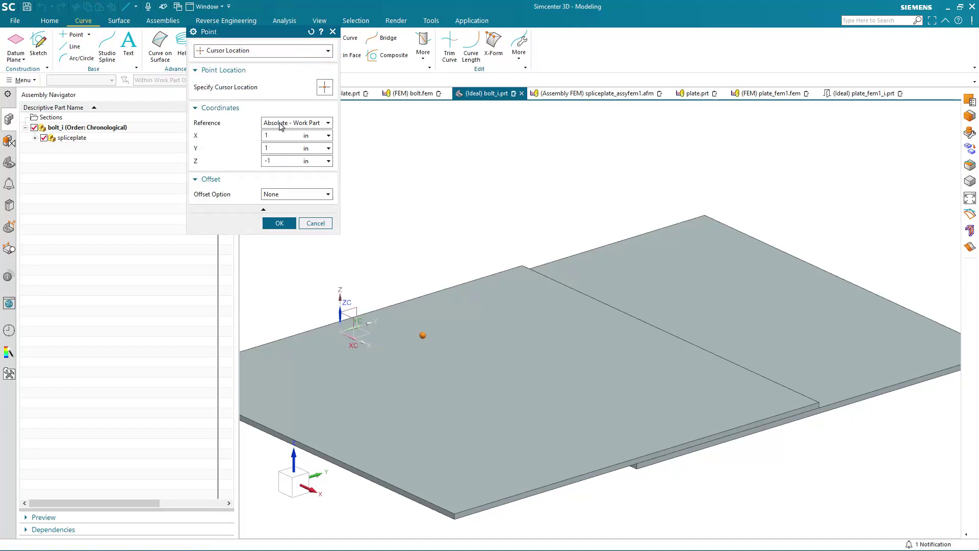
{"action": "left_click", "coordinate": [281, 223]}
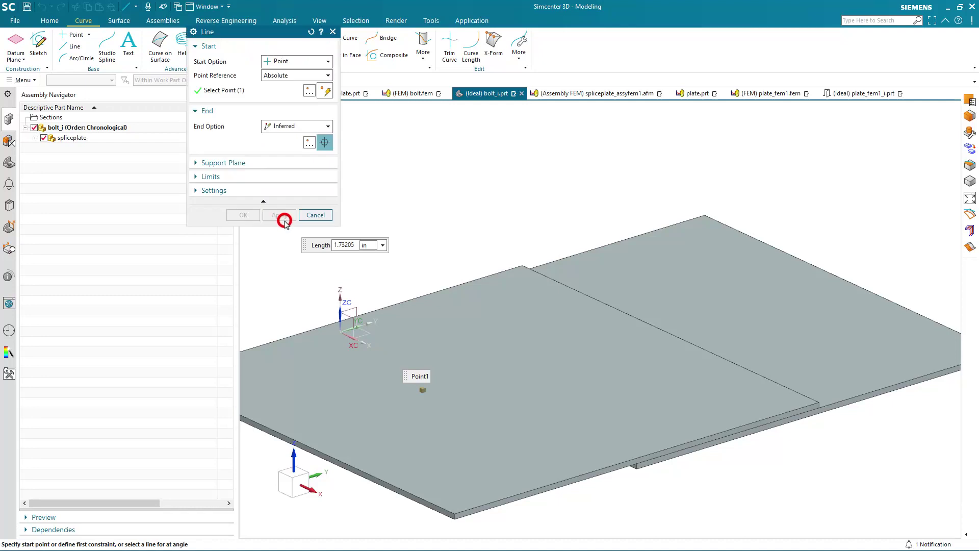
{"action": "left_click", "coordinate": [325, 142]}
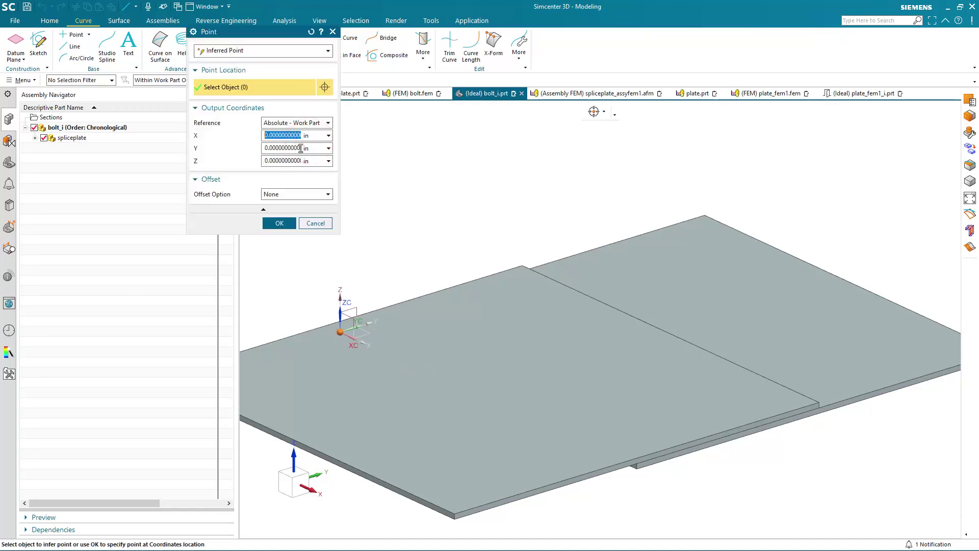
{"action": "type", "text": "1"}
{"action": "key", "text": "Tab"}
{"action": "type", "text": "1"}
{"action": "key", "text": "Tab"}
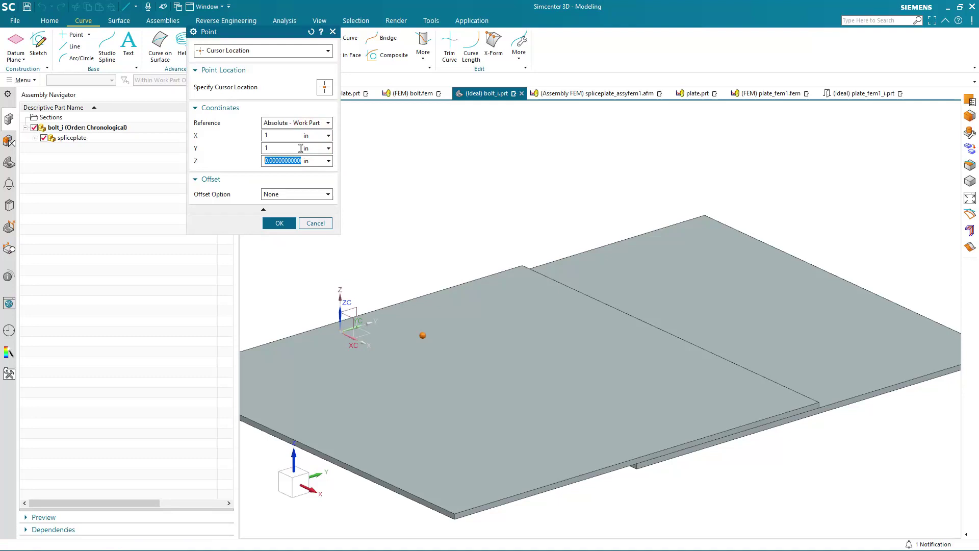
{"action": "left_click", "coordinate": [280, 223]}
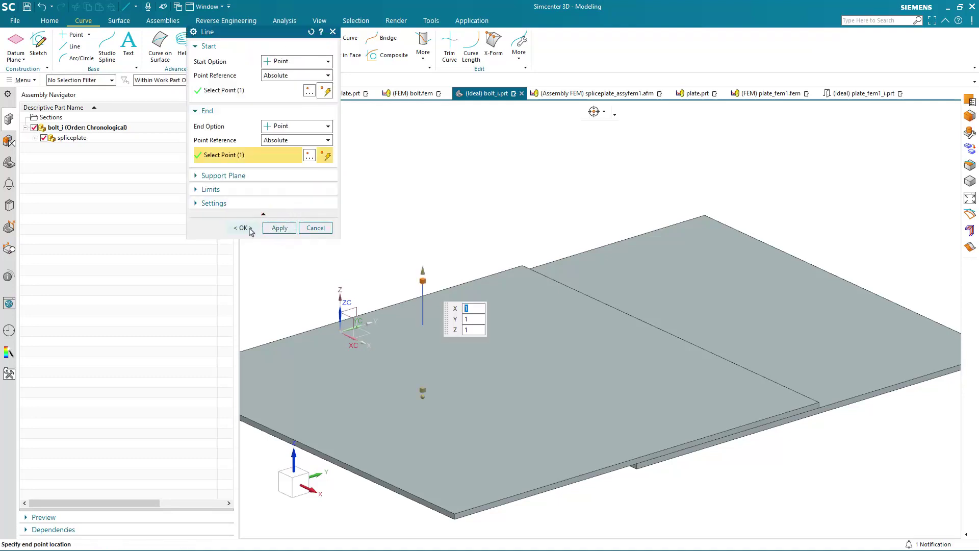
{"action": "left_click", "coordinate": [243, 228]}
{"action": "middle_click_drag", "start_coordinate": [249, 229], "coordinate": [261, 251]}
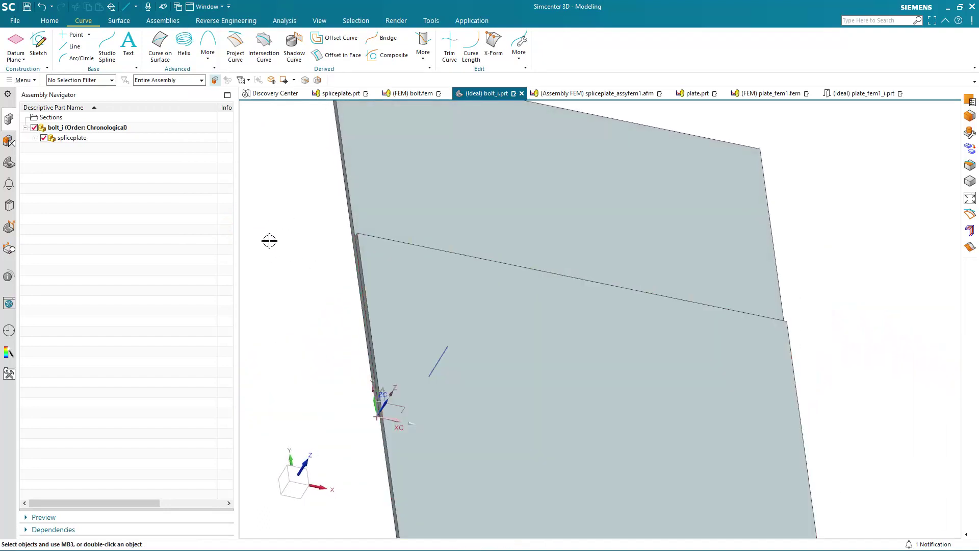
With the selection filter on Curve, name the new line 'bolt' in its Properties.
{"action": "left_click", "coordinate": [112, 80]}
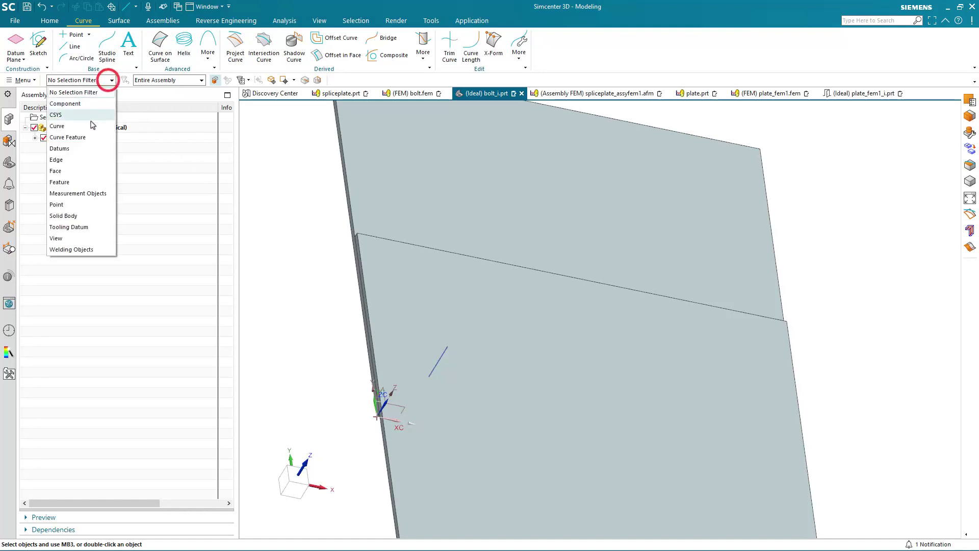
{"action": "left_click", "coordinate": [90, 127]}
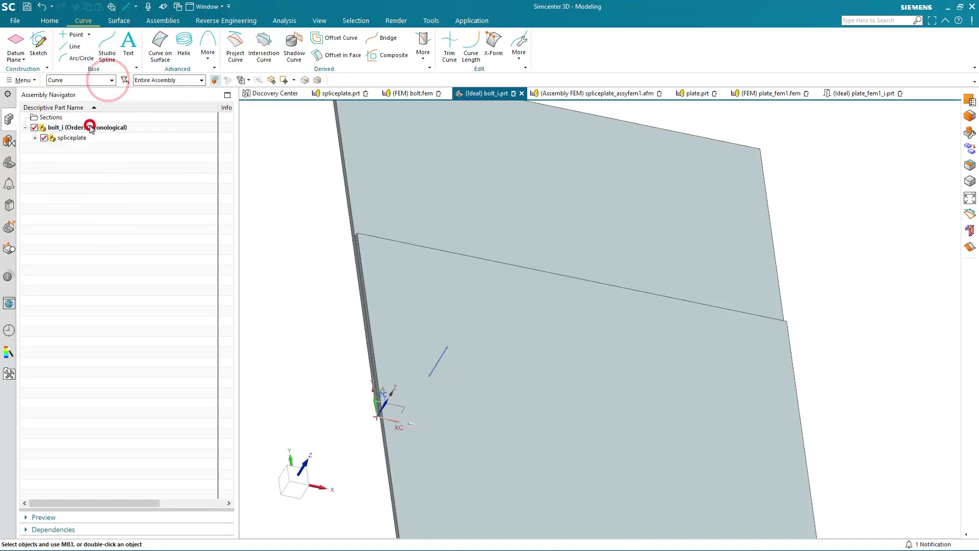
{"action": "right_click", "coordinate": [439, 361]}
{"action": "left_click", "coordinate": [469, 423]}
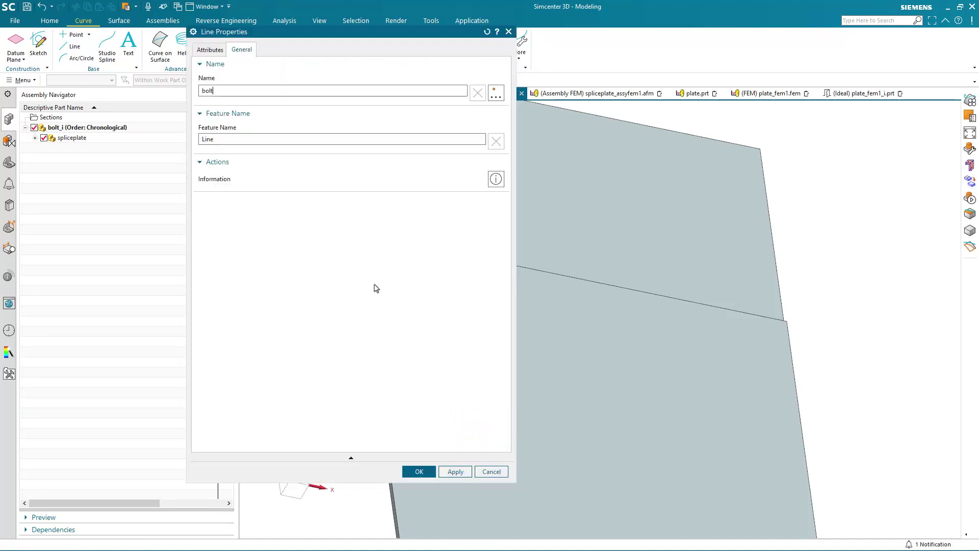
{"action": "left_click", "coordinate": [418, 472]}
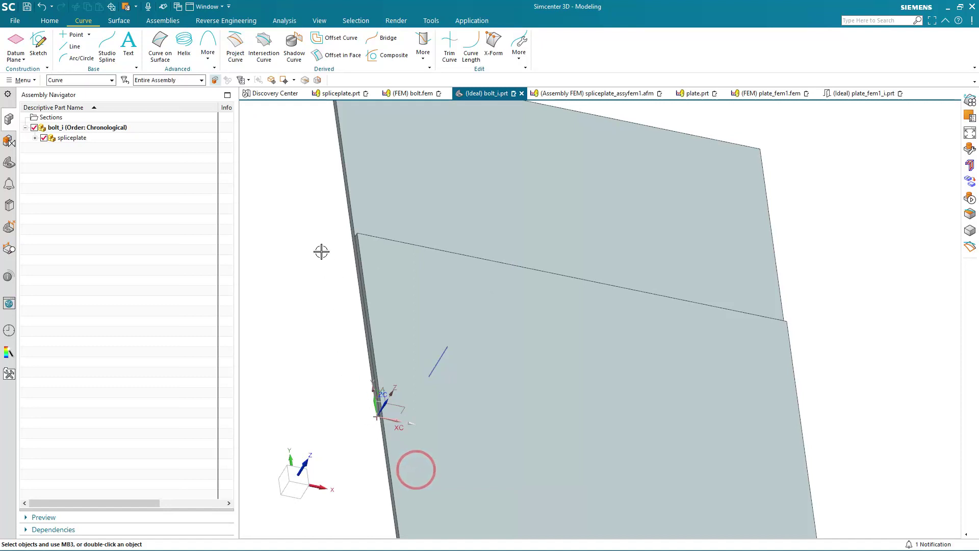
{"action": "left_click", "coordinate": [22, 81]}
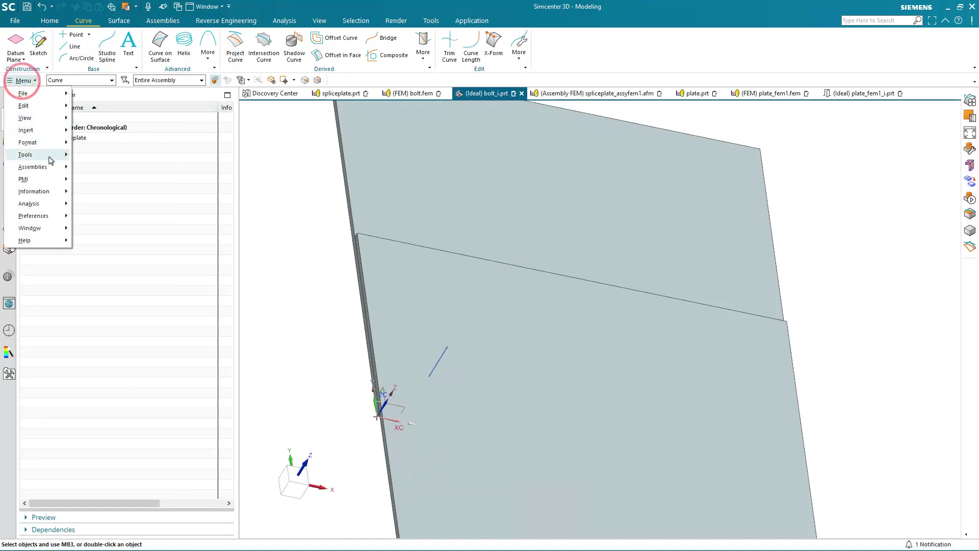
Pattern Geometry the bolt line into a 2×2 linear array at 6 in and 2 in pitch.
{"action": "left_click", "coordinate": [58, 131]}
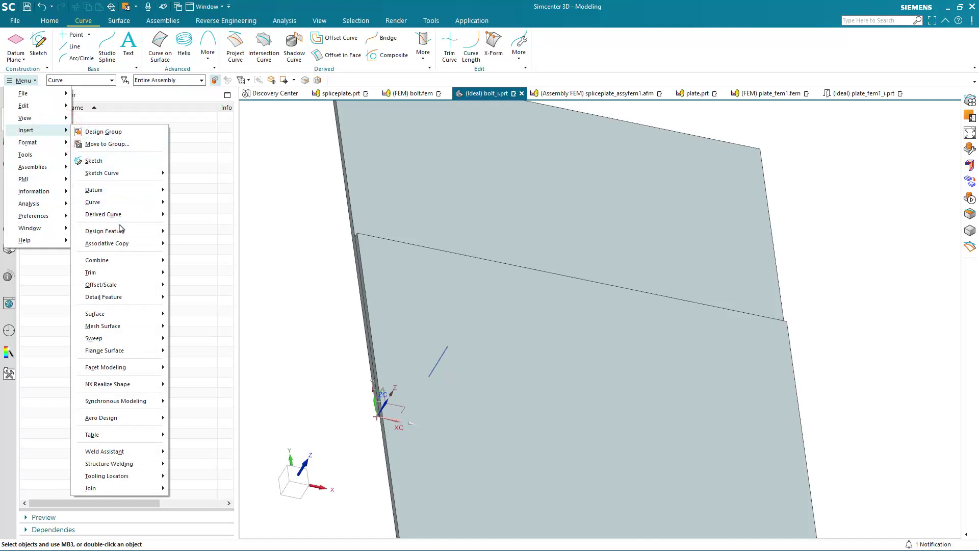
{"action": "left_click", "coordinate": [123, 243]}
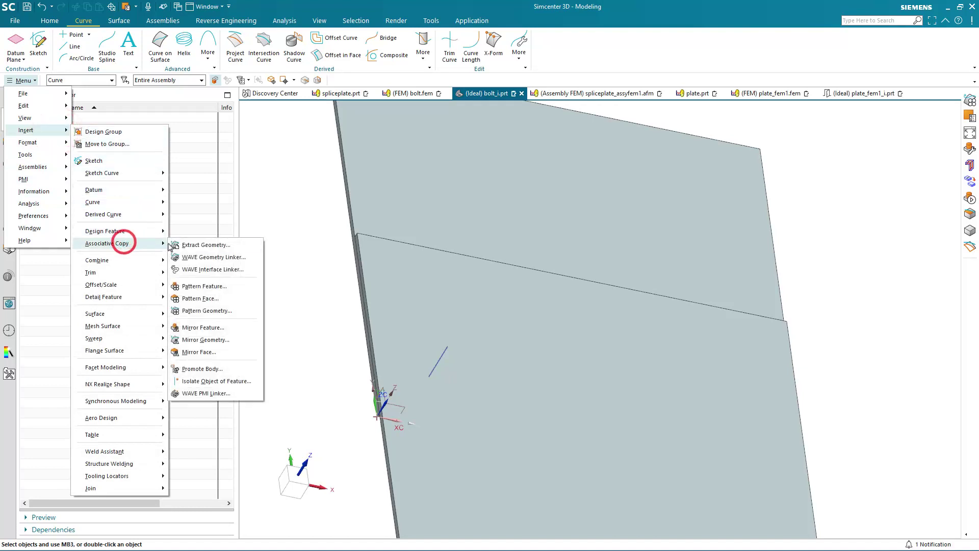
{"action": "left_click", "coordinate": [209, 311]}
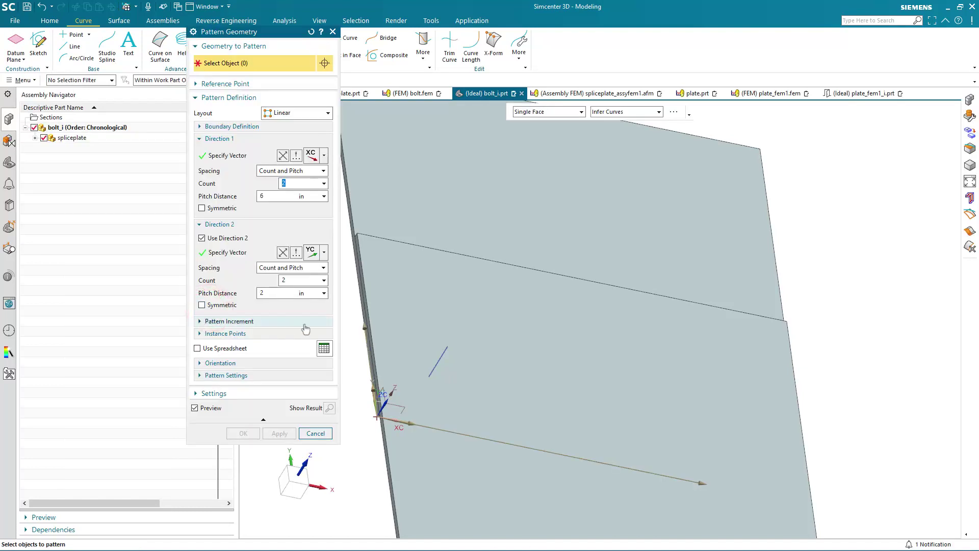
{"action": "left_click", "coordinate": [434, 368]}
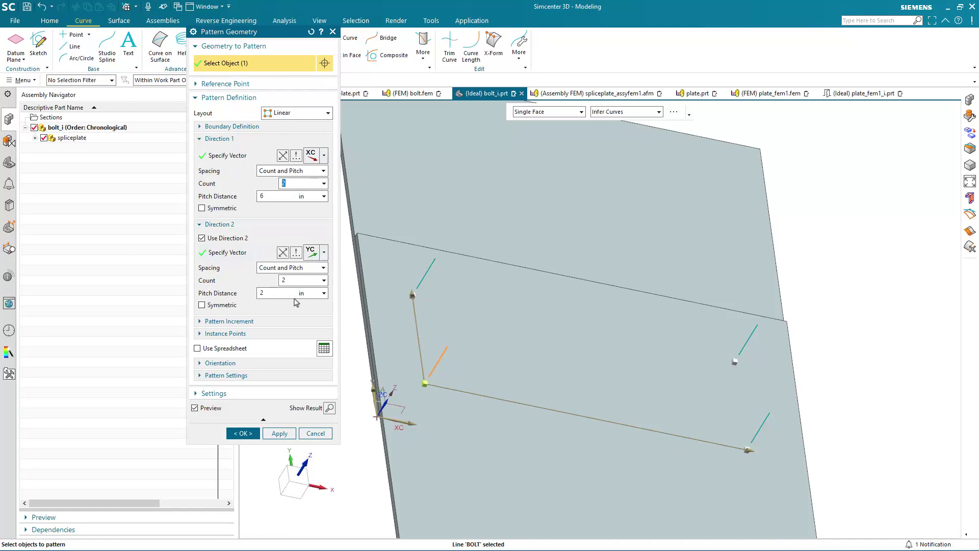
{"action": "left_click", "coordinate": [248, 434]}
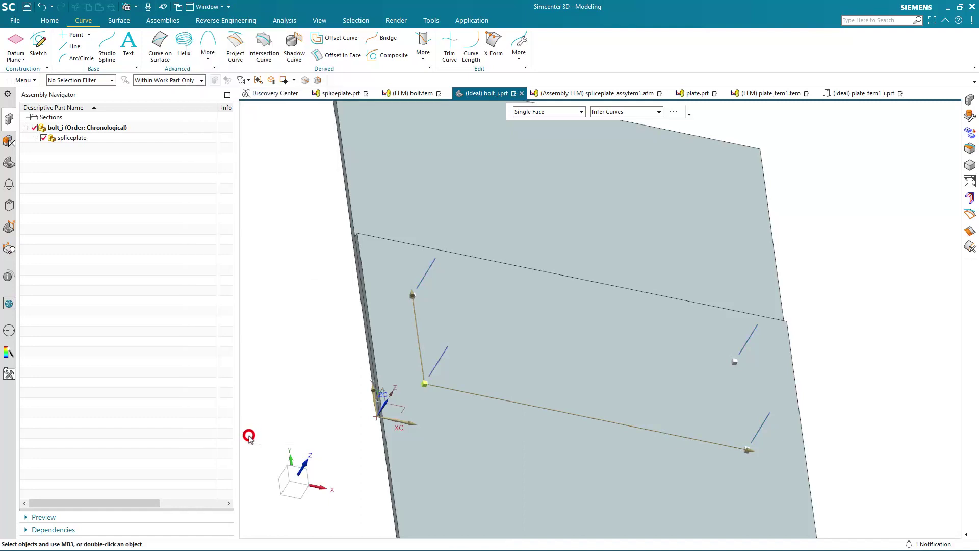
{"action": "middle_click_drag", "start_coordinate": [285, 334], "coordinate": [261, 317]}
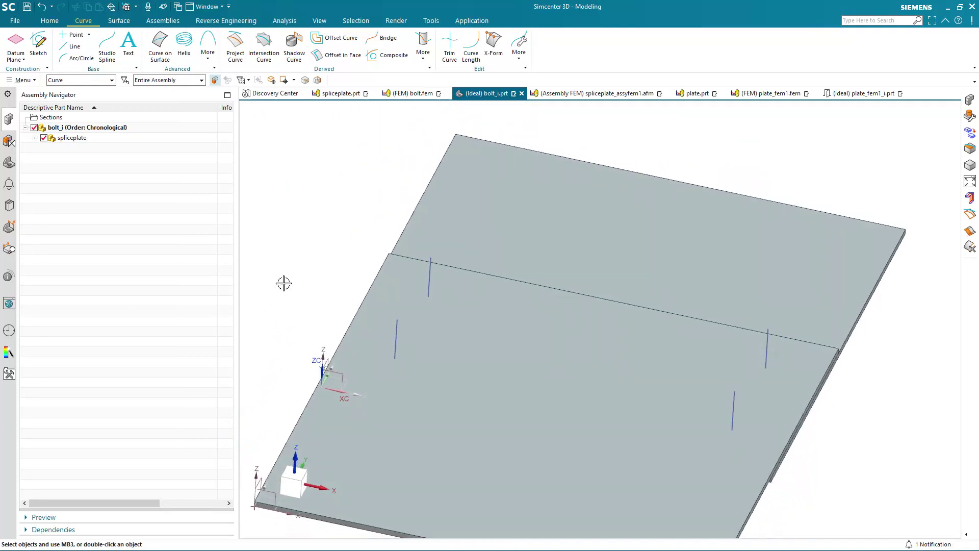
{"action": "right_click", "coordinate": [765, 352]}
Cancel the line properties and switch from bolt.fem to the spliceplate_assyfem1.afm assembly FEM.
{"action": "left_click", "coordinate": [802, 421]}
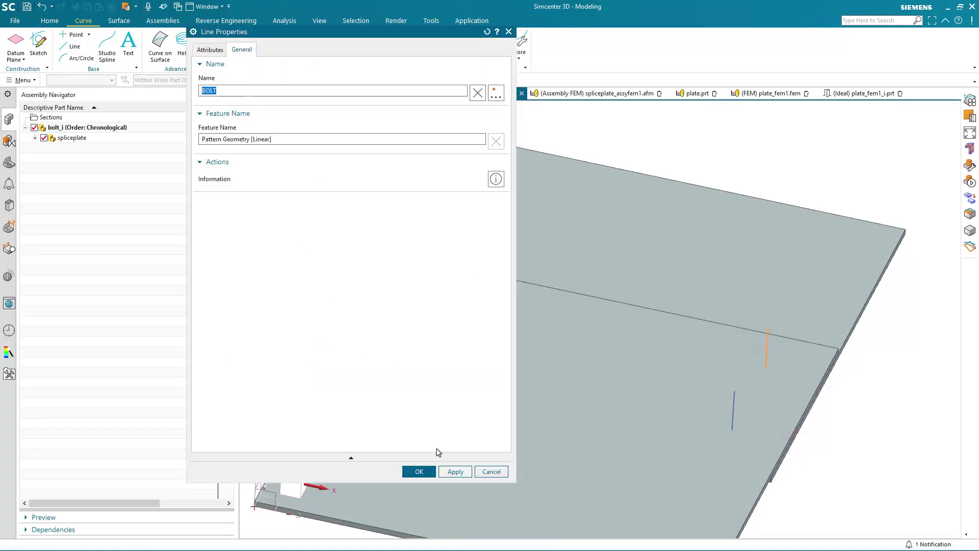
{"action": "left_click", "coordinate": [487, 472]}
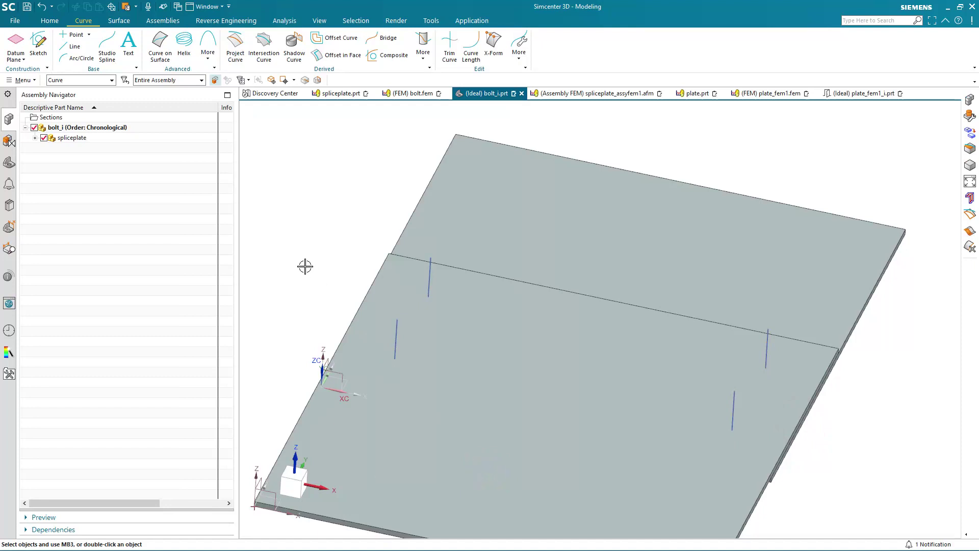
{"action": "left_click", "coordinate": [415, 96]}
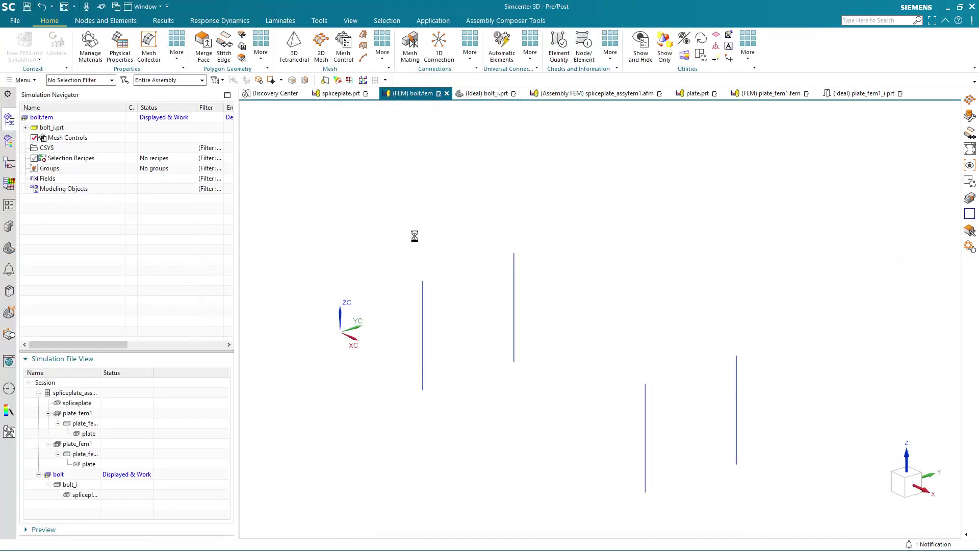
{"action": "left_click", "coordinate": [586, 93]}
Add the loaded bolt.fem as an existing component of the splice plate assembly FEM.
{"action": "right_click", "coordinate": [89, 119]}
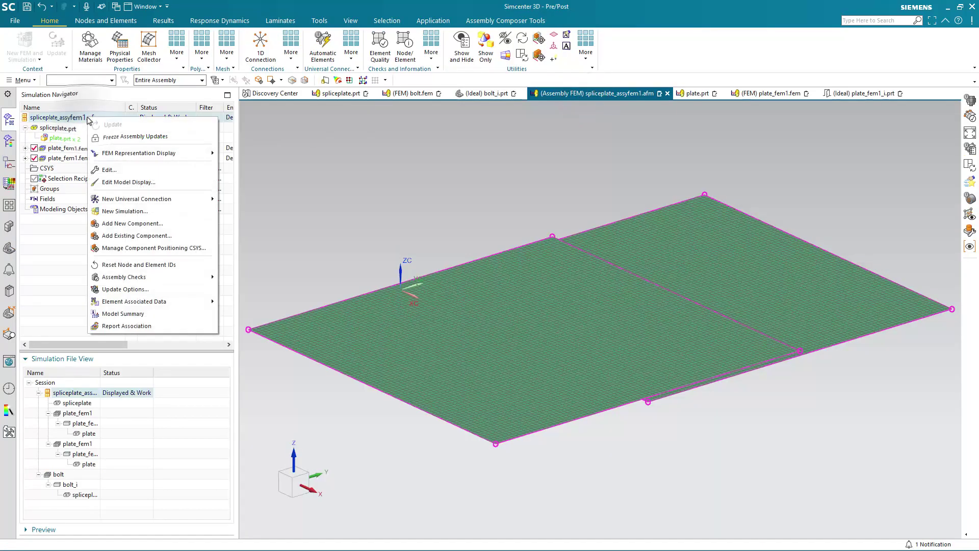
{"action": "left_click", "coordinate": [145, 236]}
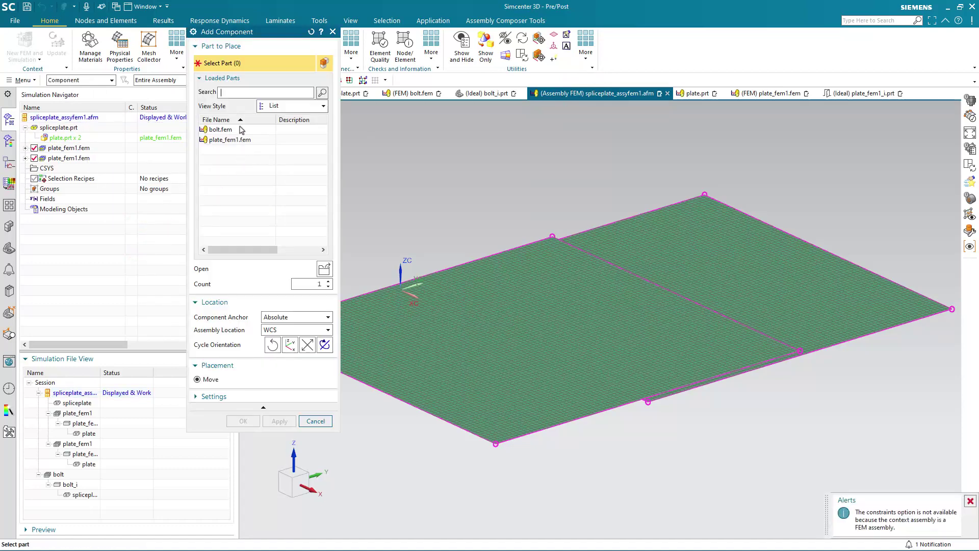
{"action": "left_click", "coordinate": [240, 130]}
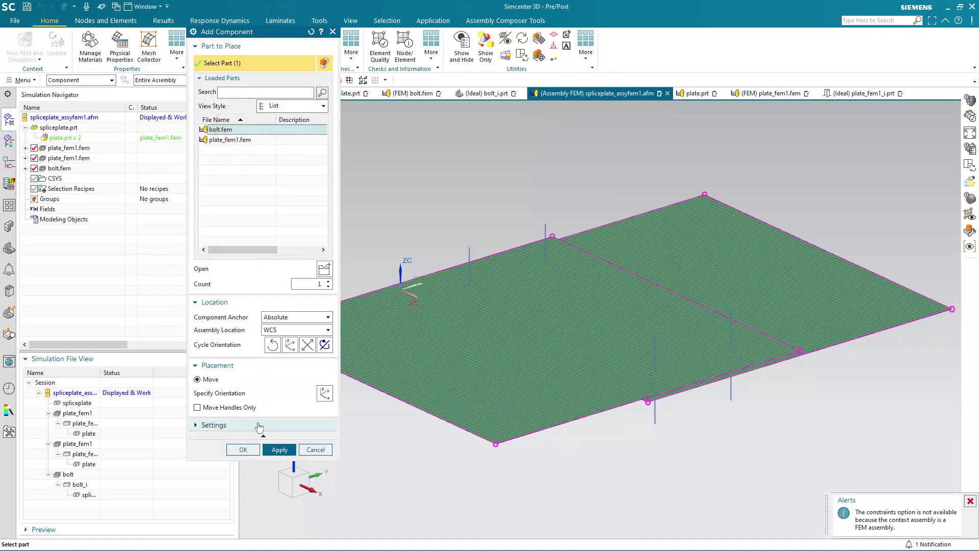
{"action": "left_click", "coordinate": [244, 450]}
{"action": "mouse_move", "coordinate": [338, 237]}
{"action": "middle_mouse_down"}
{"action": "mouse_move", "coordinate": [319, 231]}
{"action": "mouse_move", "coordinate": [329, 229]}
{"action": "middle_mouse_up"}
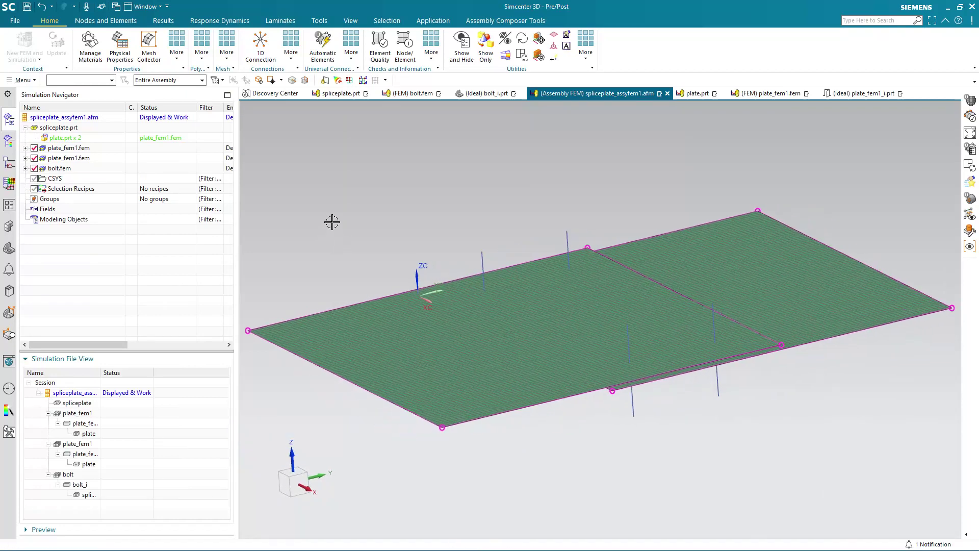
{"action": "right_click", "coordinate": [71, 191]}
Create an Attribute selection recipe 'bolt' matching curves whose Name is bolt.
{"action": "left_click", "coordinate": [78, 200]}
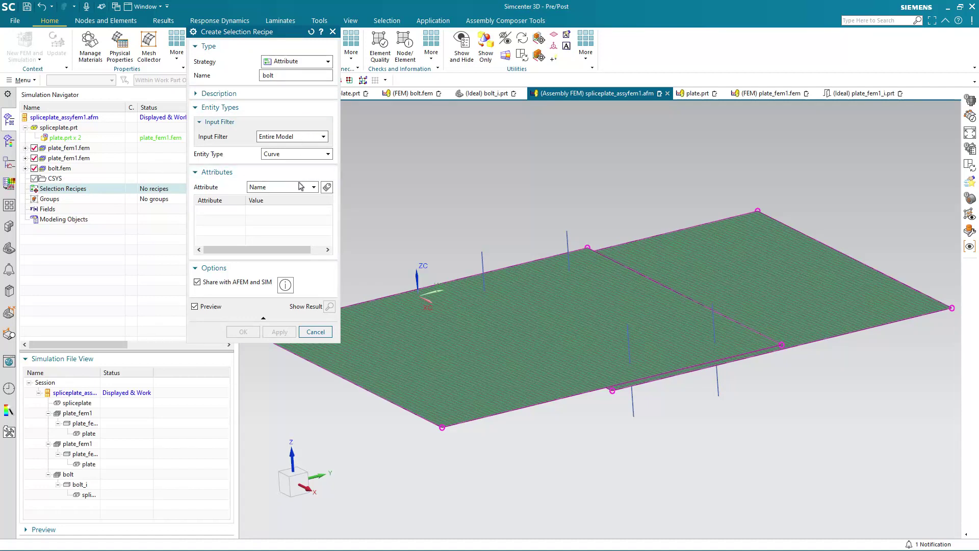
{"action": "left_click", "coordinate": [327, 188]}
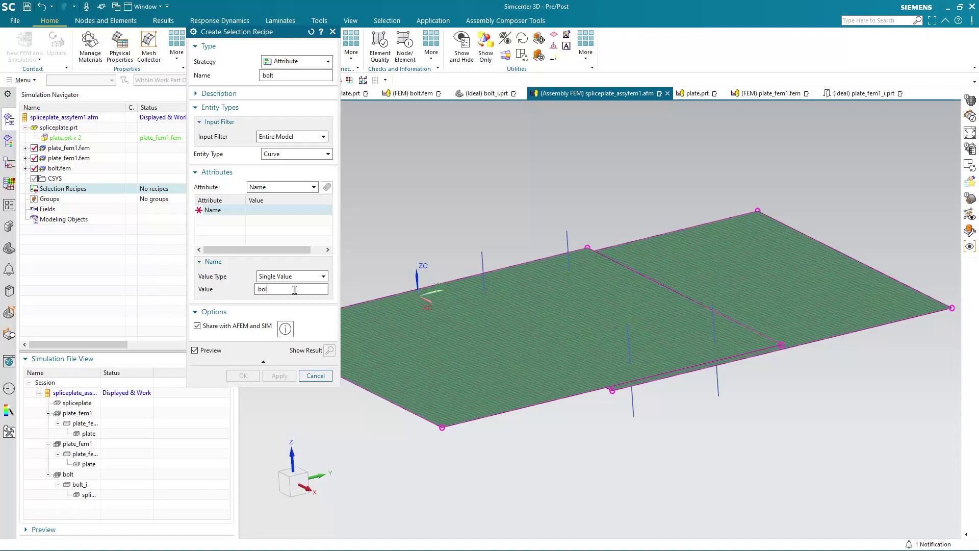
{"action": "key", "text": "Tab"}
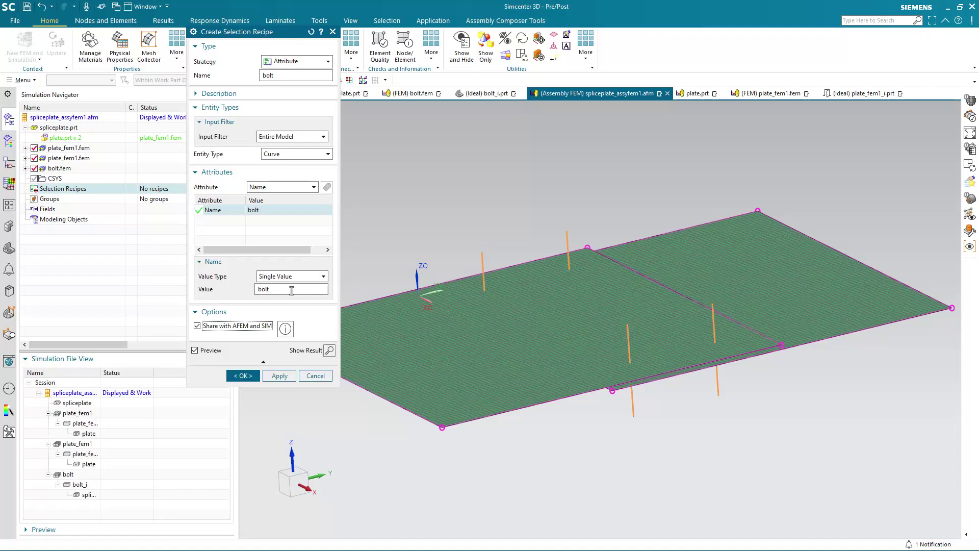
{"action": "left_click", "coordinate": [243, 376]}
{"action": "left_click", "coordinate": [25, 188]}
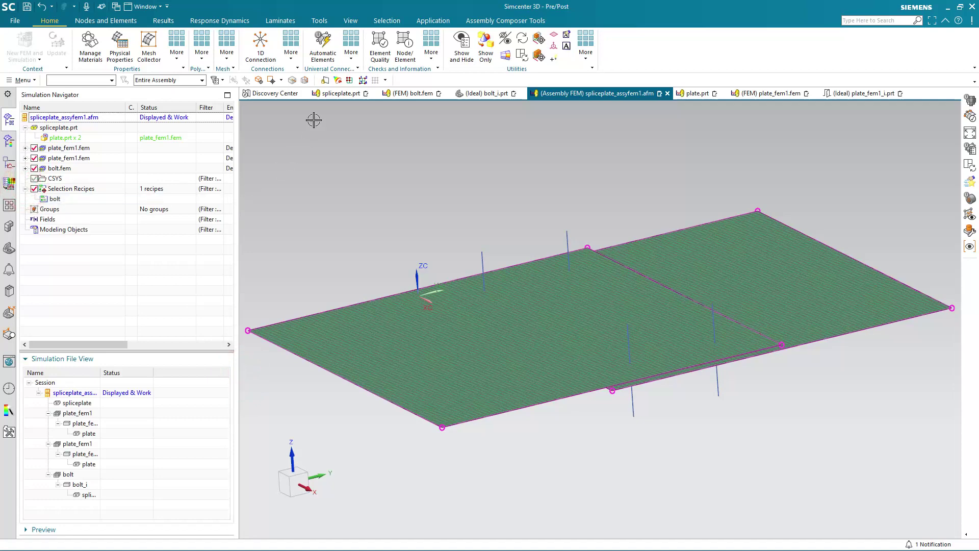
Start a Bolt connection and select both plate_fem1 polygon bodies as flange targets.
{"action": "left_click", "coordinate": [351, 53]}
{"action": "left_click", "coordinate": [437, 138]}
{"action": "left_click", "coordinate": [214, 49]}
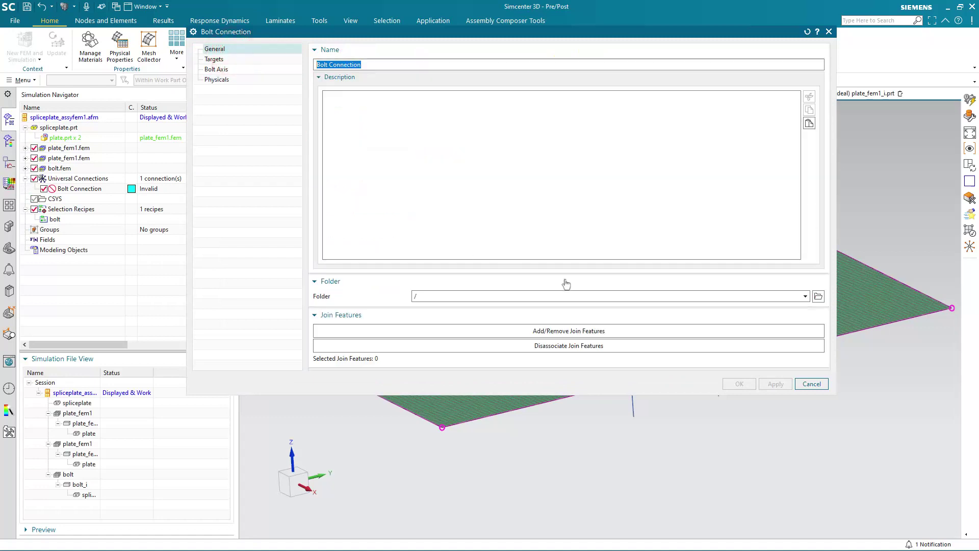
{"action": "left_click", "coordinate": [225, 61]}
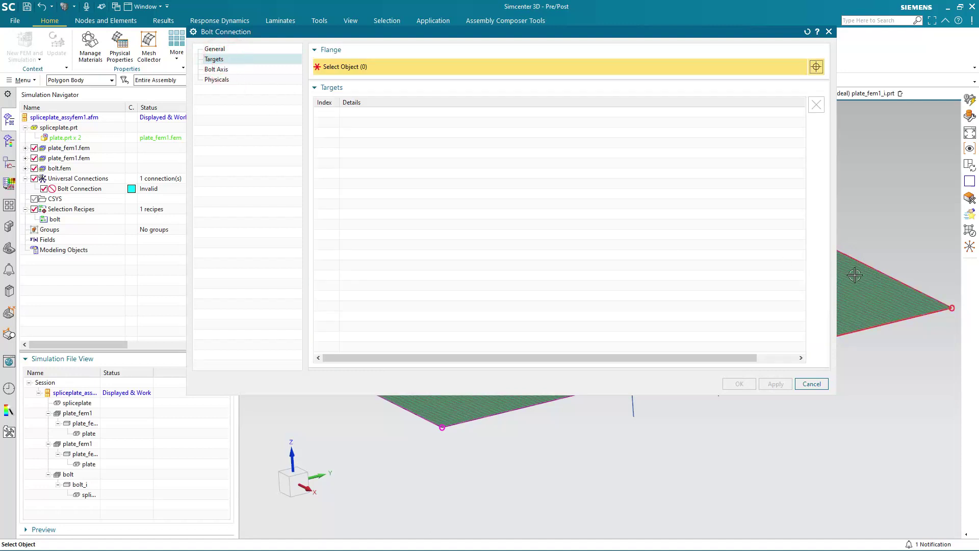
{"action": "left_click", "coordinate": [107, 80]}
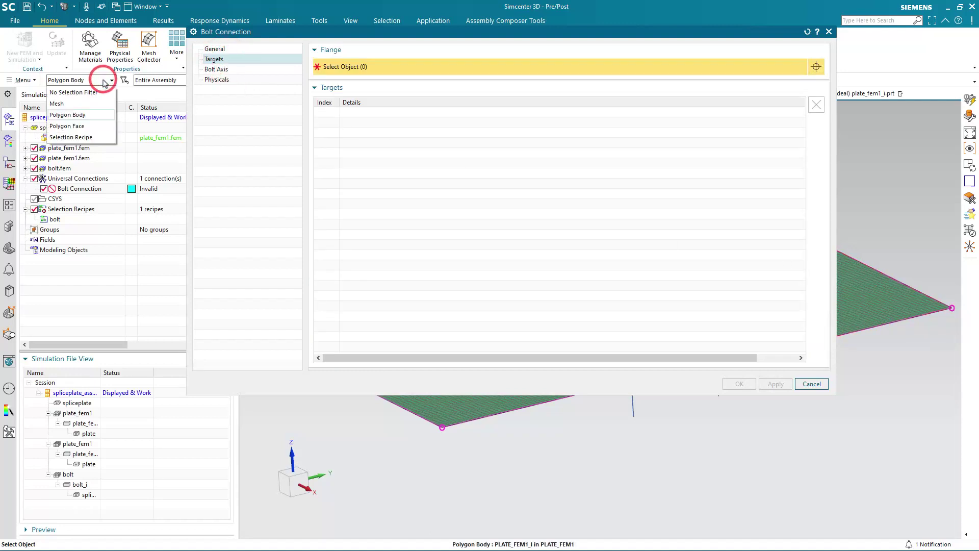
{"action": "left_click", "coordinate": [103, 81]}
{"action": "left_click", "coordinate": [884, 294]}
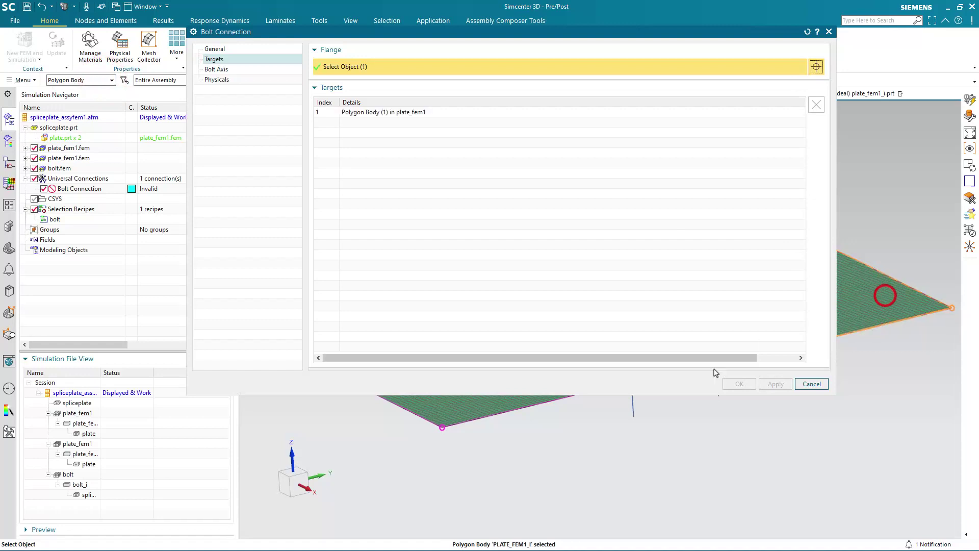
{"action": "left_click", "coordinate": [503, 405]}
{"action": "middle_click_drag", "start_coordinate": [503, 405], "coordinate": [645, 416]}
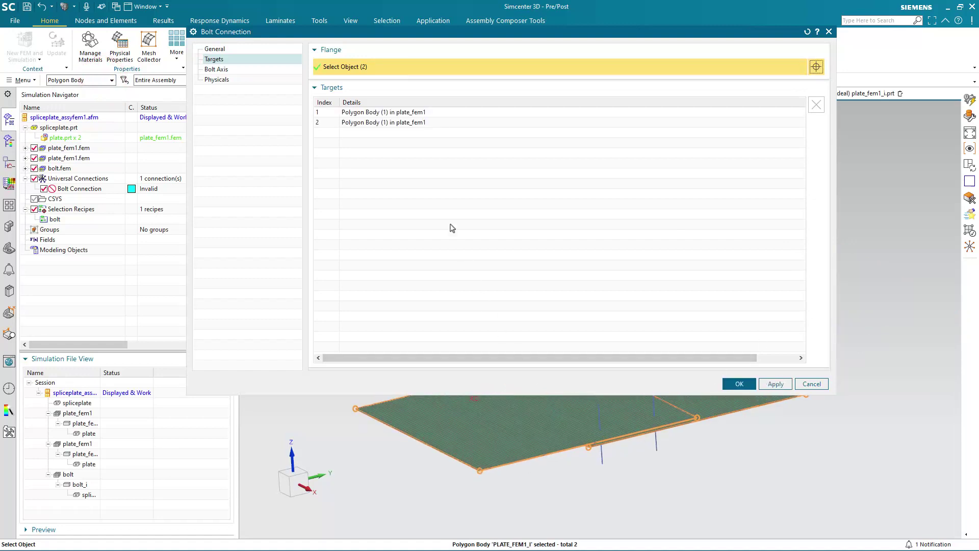
{"action": "left_click", "coordinate": [216, 68]}
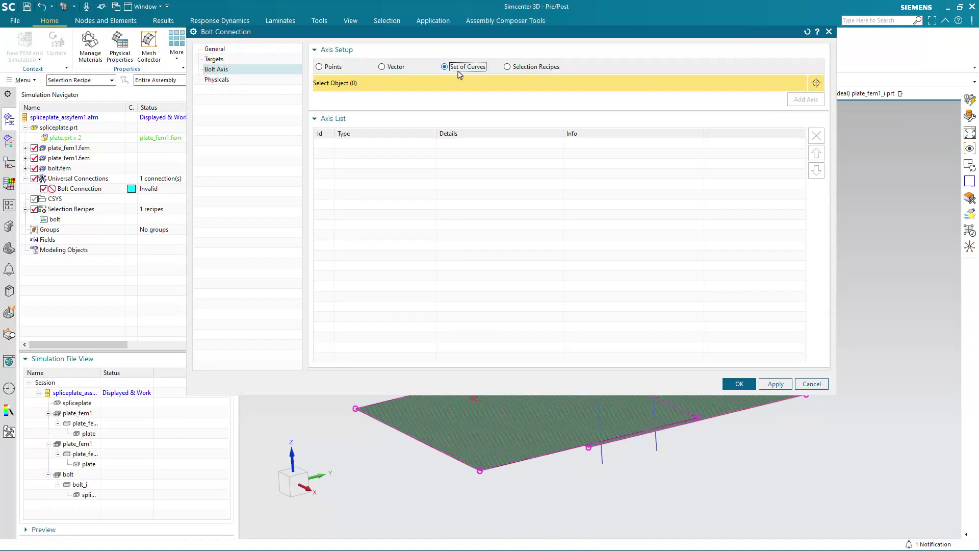
Take bolt axes from the bolt recipe, limit length at curve endpoints, and assign AISI_310_SS.
{"action": "left_click", "coordinate": [57, 219]}
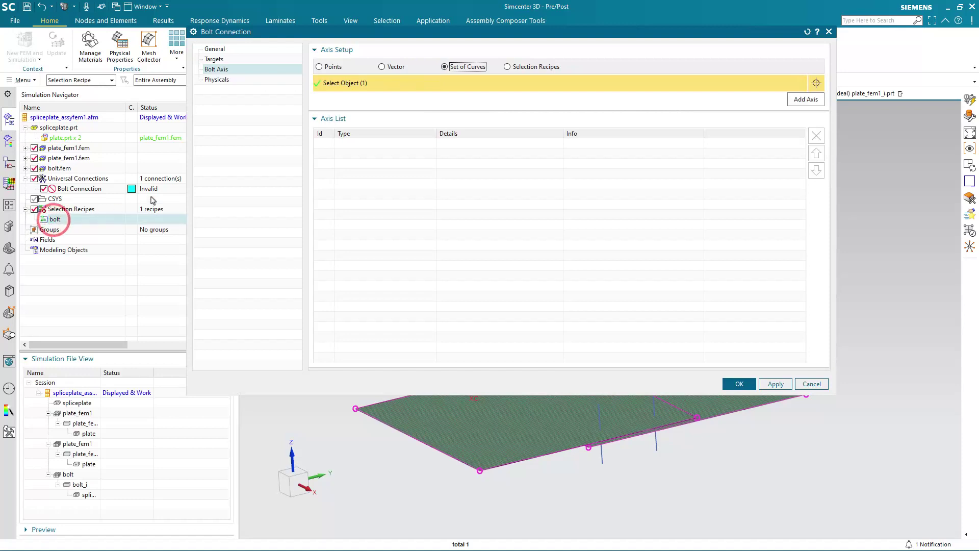
{"action": "left_click", "coordinate": [797, 101]}
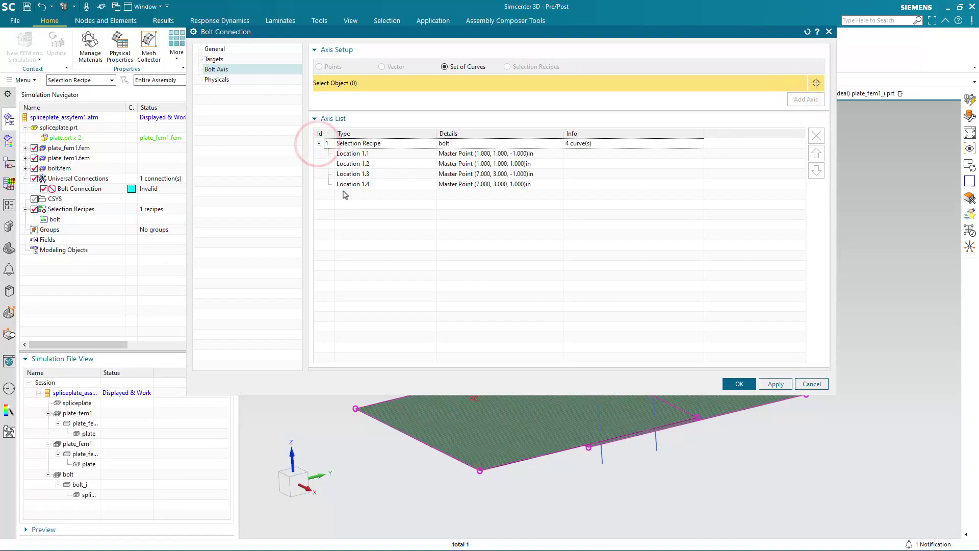
{"action": "left_click", "coordinate": [228, 81]}
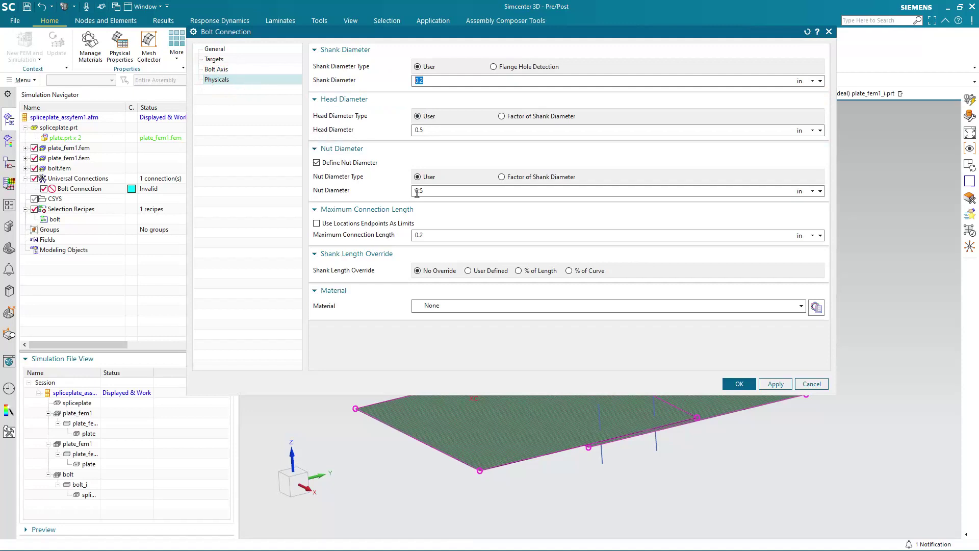
{"action": "left_click", "coordinate": [345, 224]}
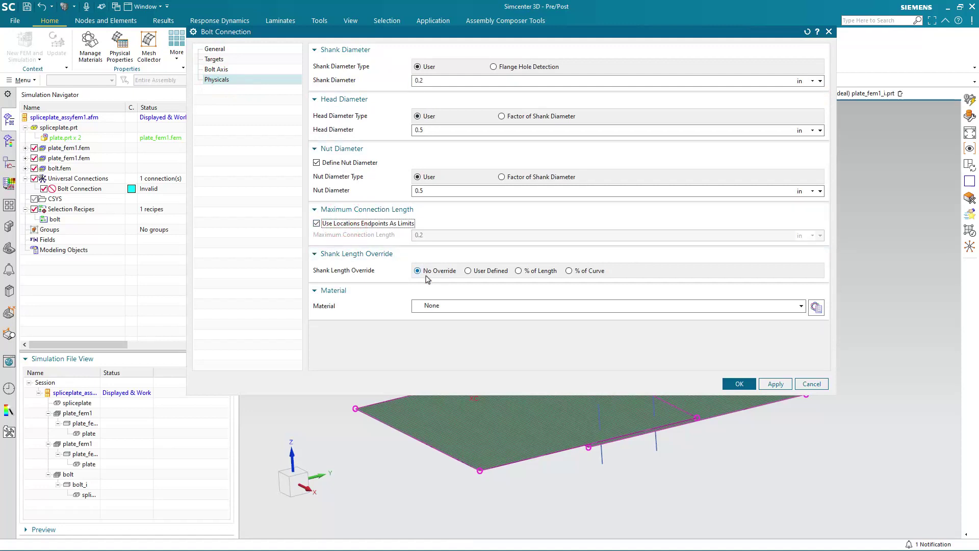
{"action": "left_click", "coordinate": [816, 308]}
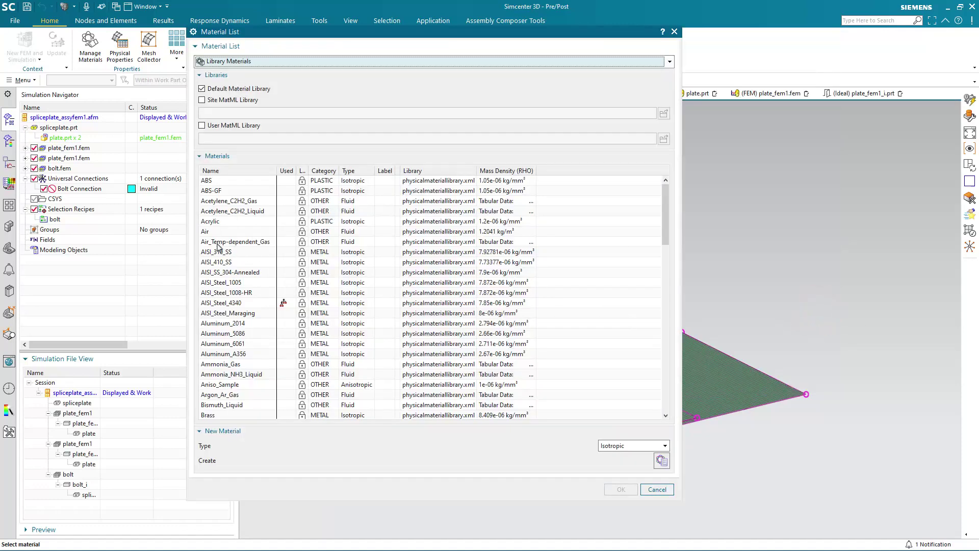
{"action": "left_click", "coordinate": [218, 251]}
{"action": "left_click", "coordinate": [622, 489]}
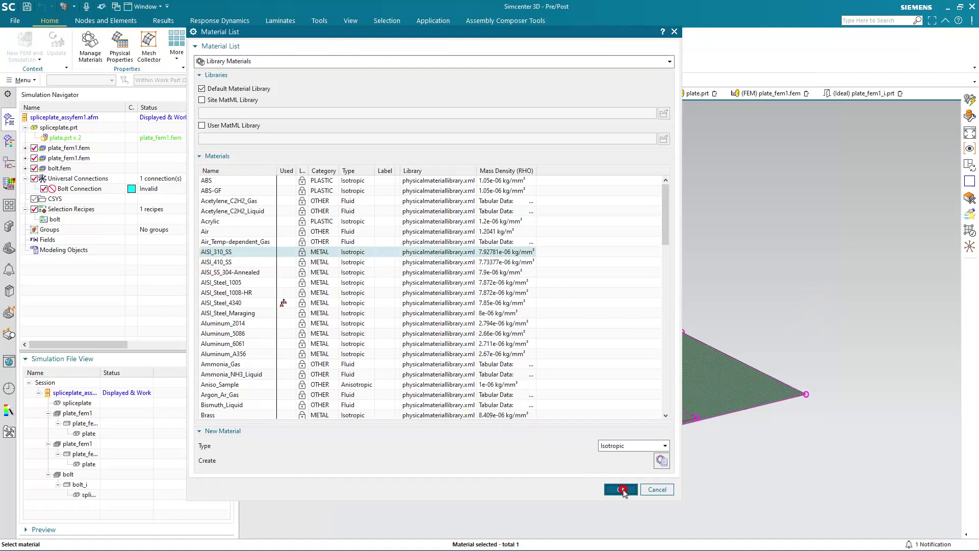
{"action": "left_click", "coordinate": [735, 383]}
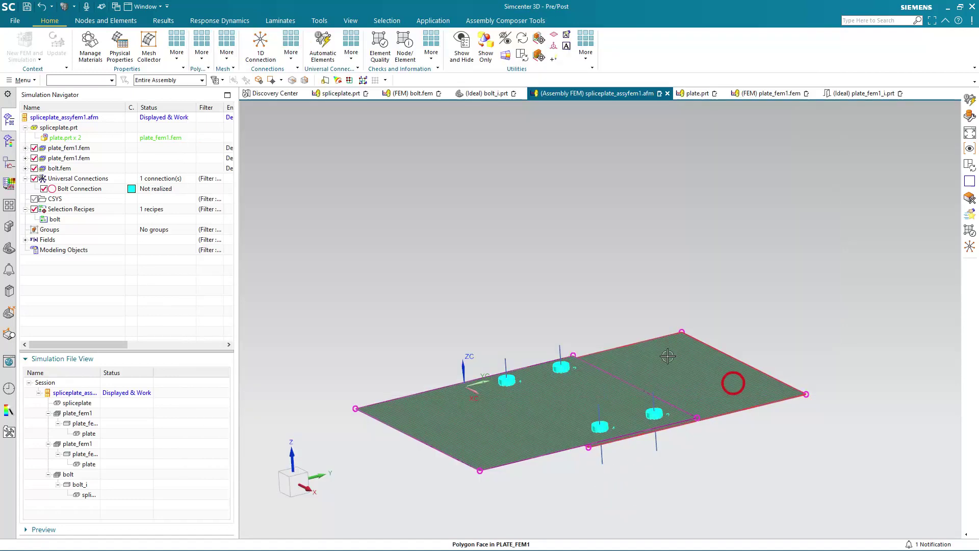
Generate CBEAM+RBE2 spider elements for the bolt connection and review the short-shank warning.
{"action": "scroll", "coordinate": [560, 431], "scroll_direction": "up", "scroll_amount": 5}
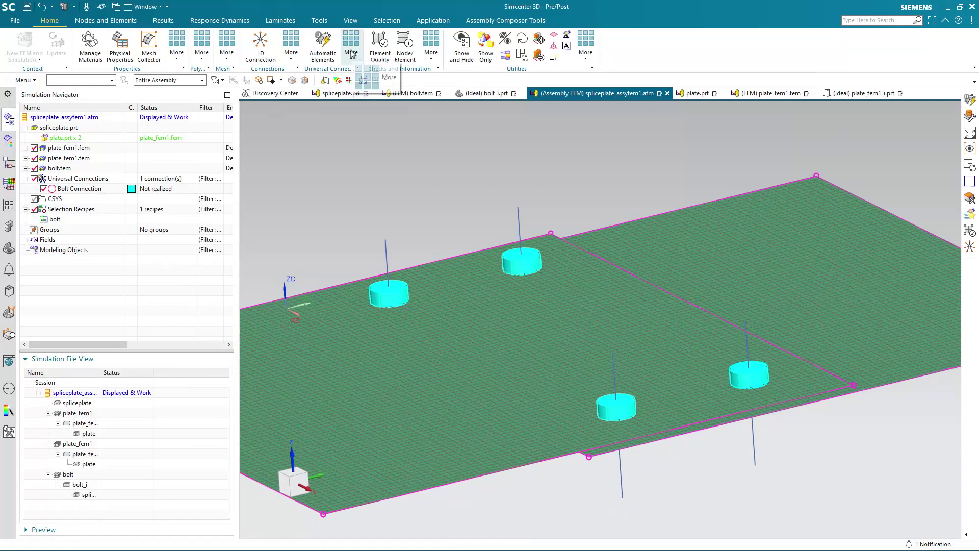
{"action": "left_click", "coordinate": [325, 51]}
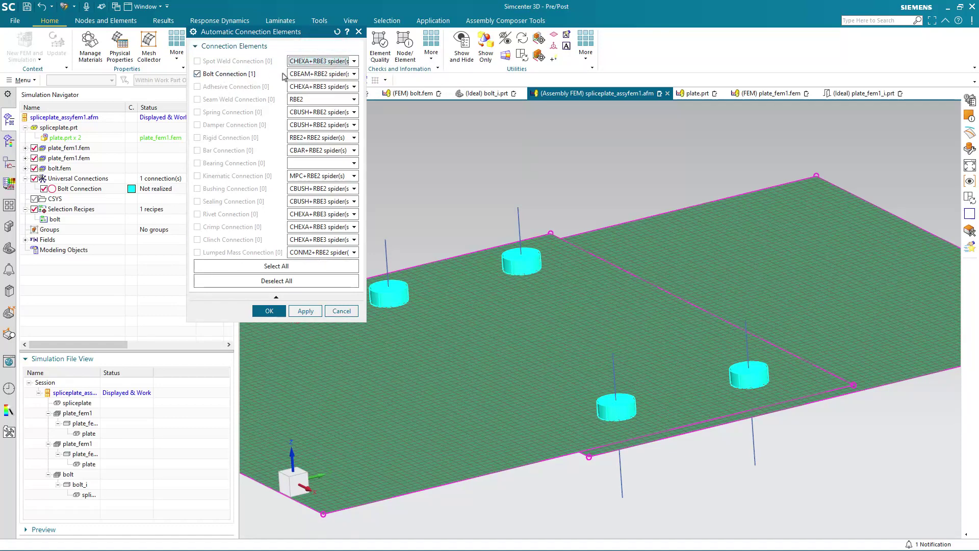
{"action": "left_click", "coordinate": [304, 74]}
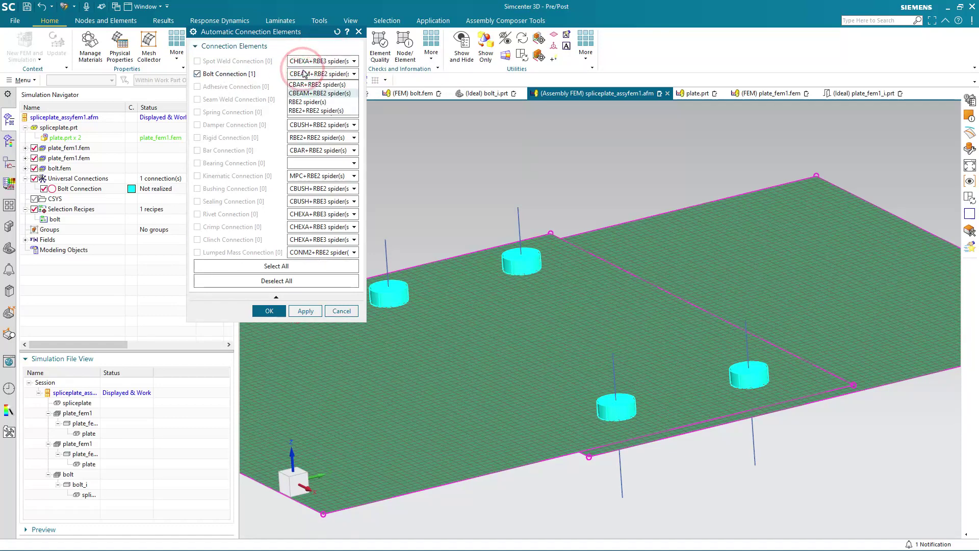
{"action": "left_click", "coordinate": [304, 73]}
{"action": "left_click", "coordinate": [269, 311]}
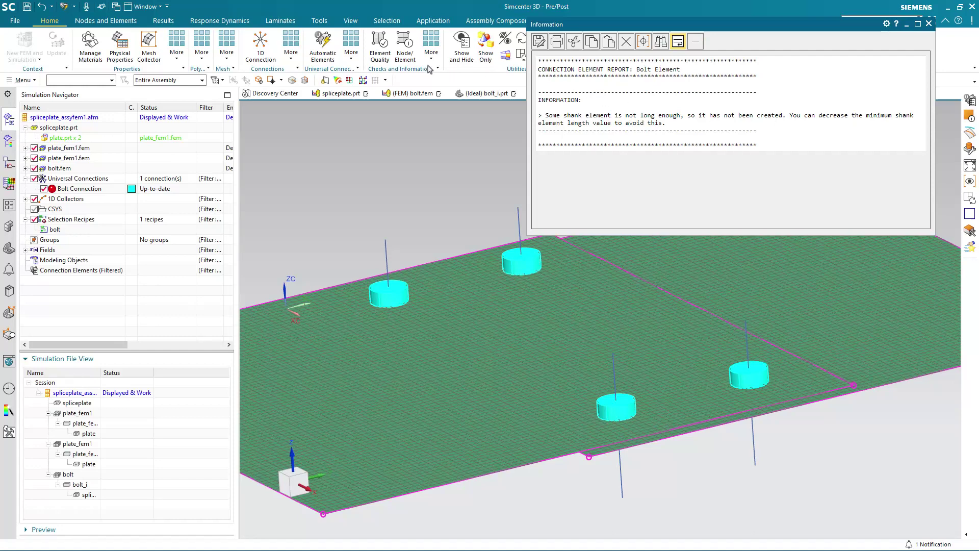
{"action": "left_click", "coordinate": [351, 50]}
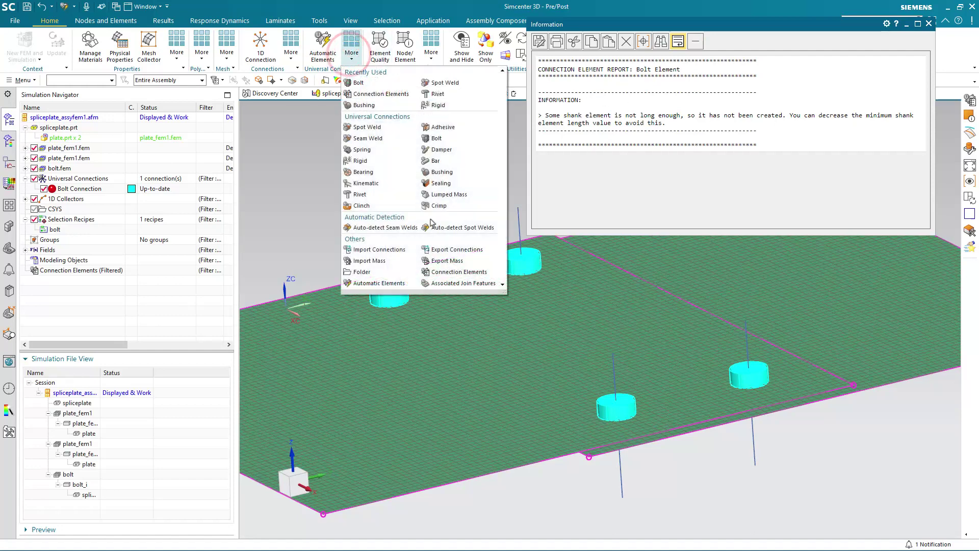
Set the Bolt Element's minimum shank element length to 0.05 in and close the report.
{"action": "left_click", "coordinate": [453, 272]}
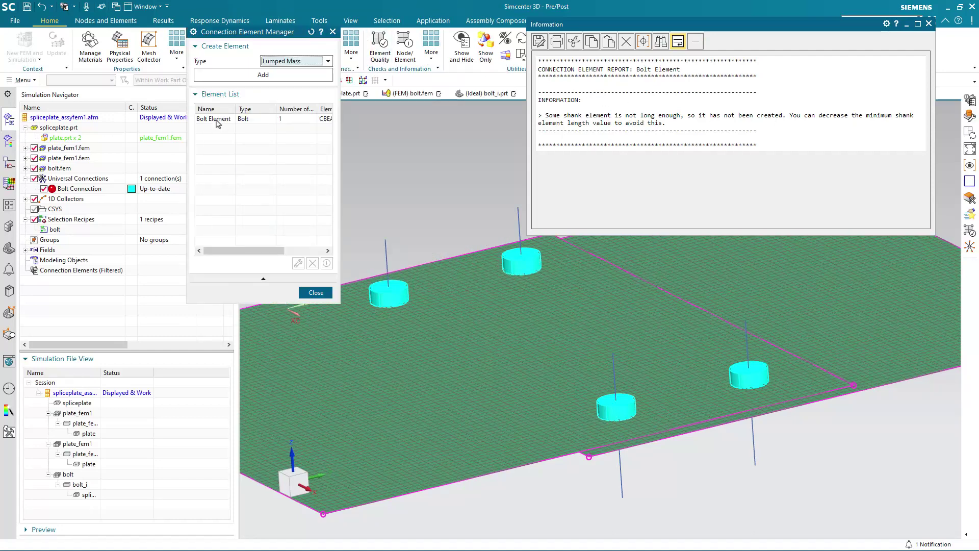
{"action": "left_click", "coordinate": [214, 118]}
{"action": "left_click", "coordinate": [299, 263]}
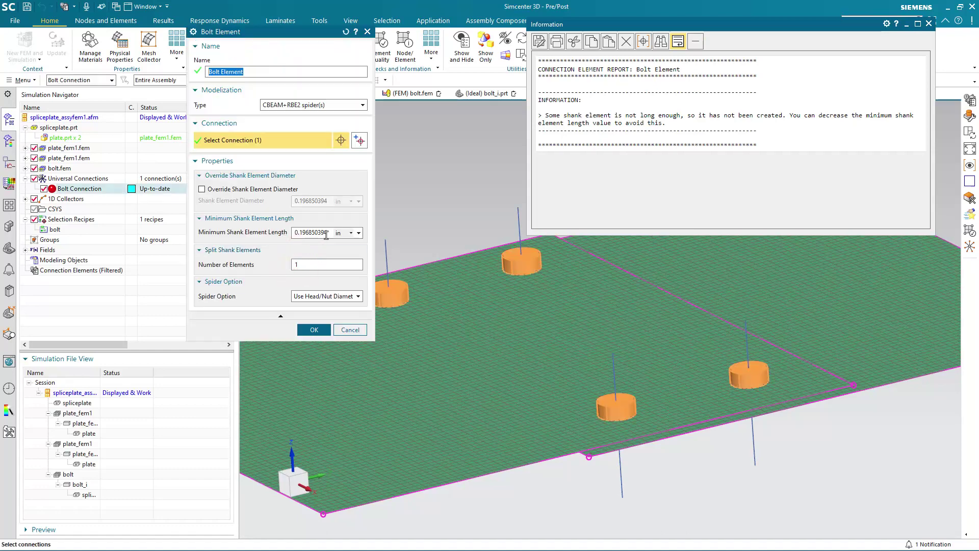
{"action": "left_click_drag", "start_coordinate": [328, 232], "coordinate": [303, 235]}
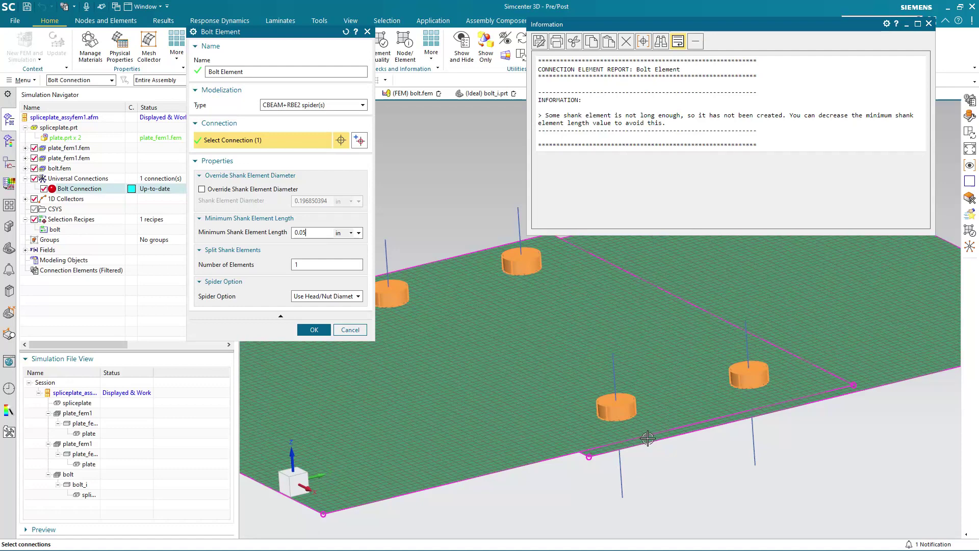
{"action": "left_click", "coordinate": [309, 333]}
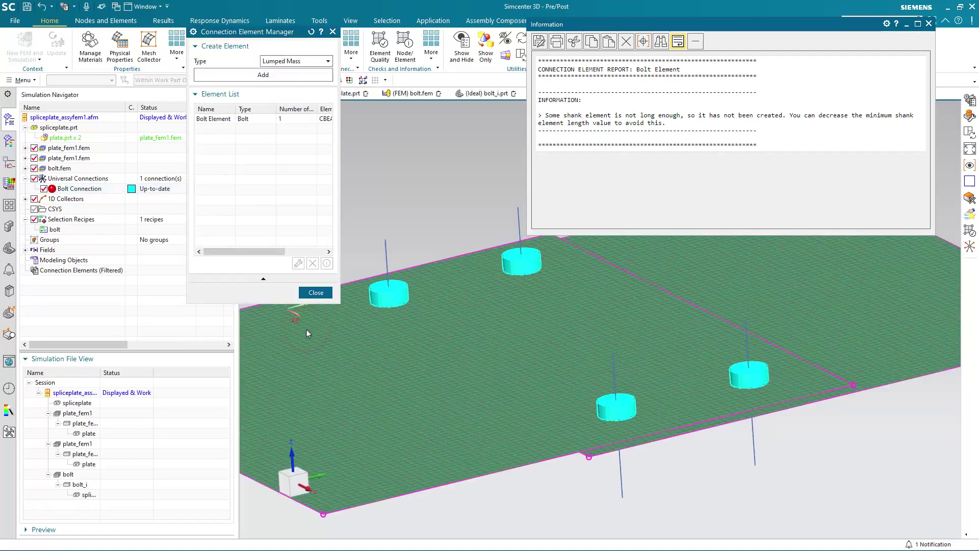
{"action": "left_click", "coordinate": [315, 294]}
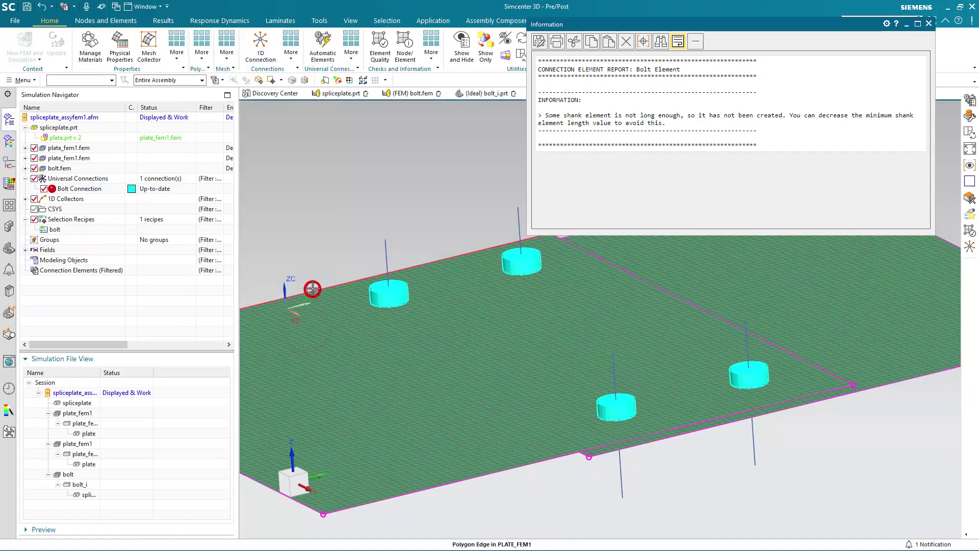
{"action": "left_click", "coordinate": [930, 23]}
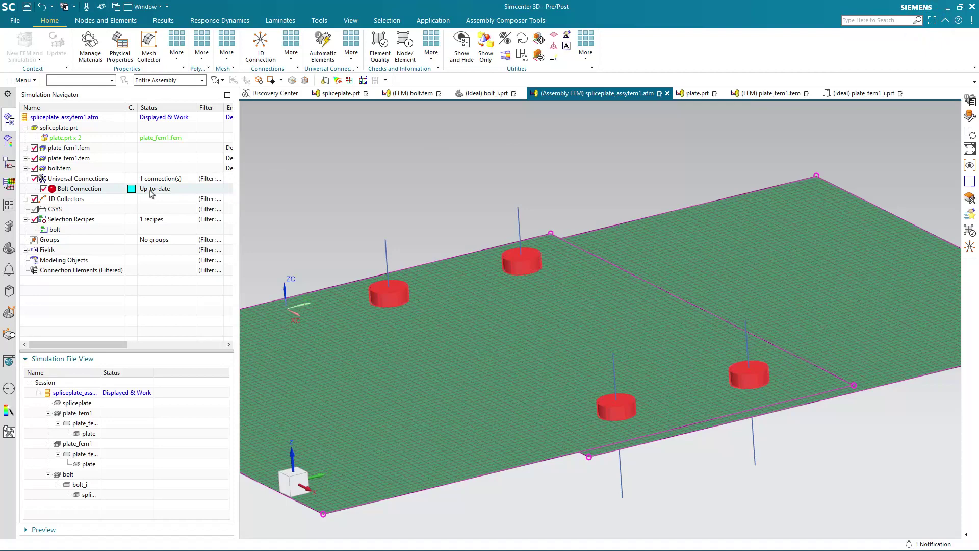
Inspect the RBE2 spider and beam bolt elements in the 1D collectors.
{"action": "middle_click_drag", "start_coordinate": [392, 328], "coordinate": [607, 359]}
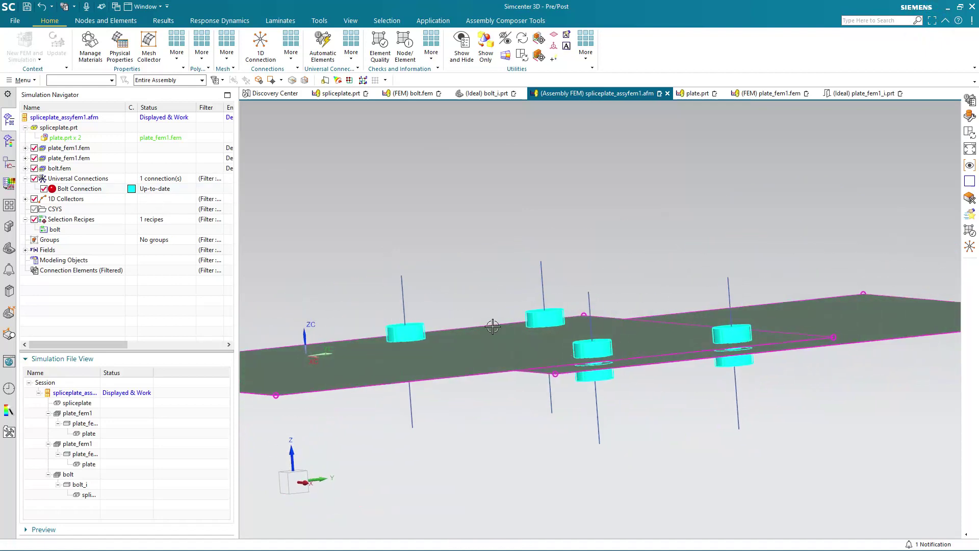
{"action": "scroll", "coordinate": [607, 359], "scroll_direction": "down", "scroll_amount": 5}
{"action": "scroll", "coordinate": [607, 359], "scroll_direction": "down", "scroll_amount": 2}
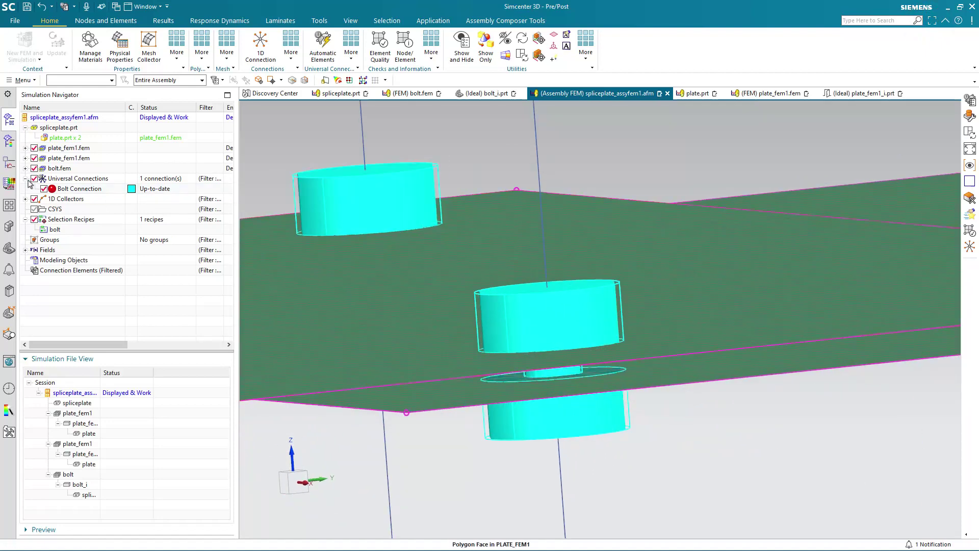
{"action": "left_click", "coordinate": [25, 199]}
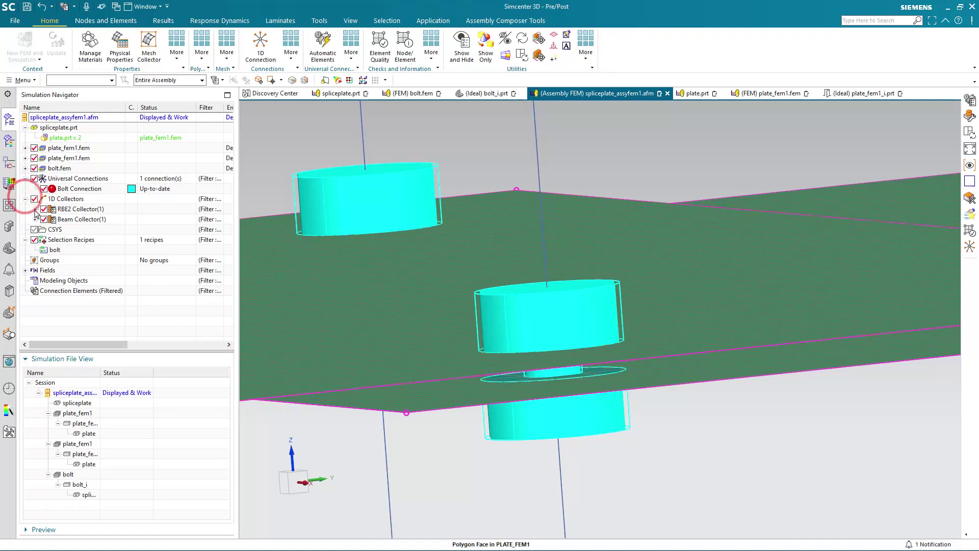
{"action": "left_click", "coordinate": [34, 230]}
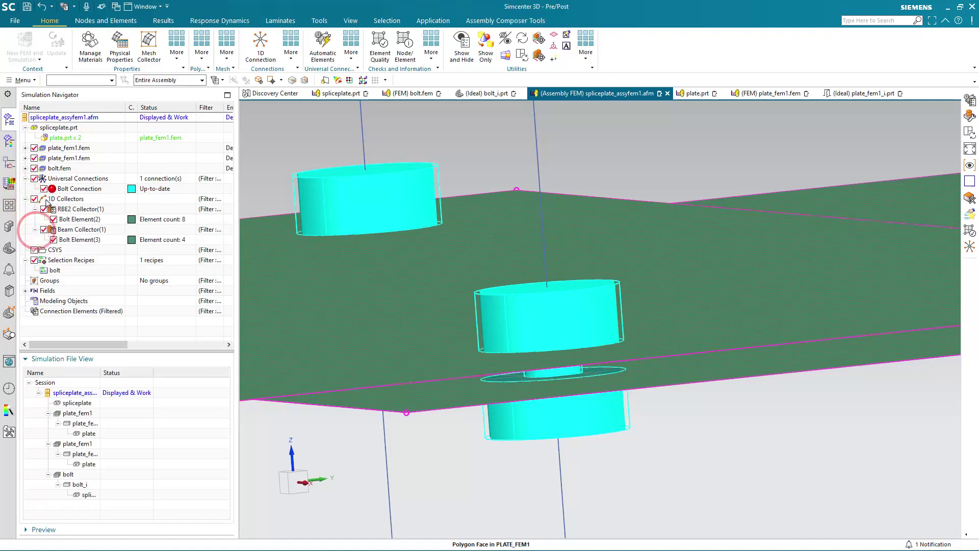
{"action": "left_click", "coordinate": [44, 189]}
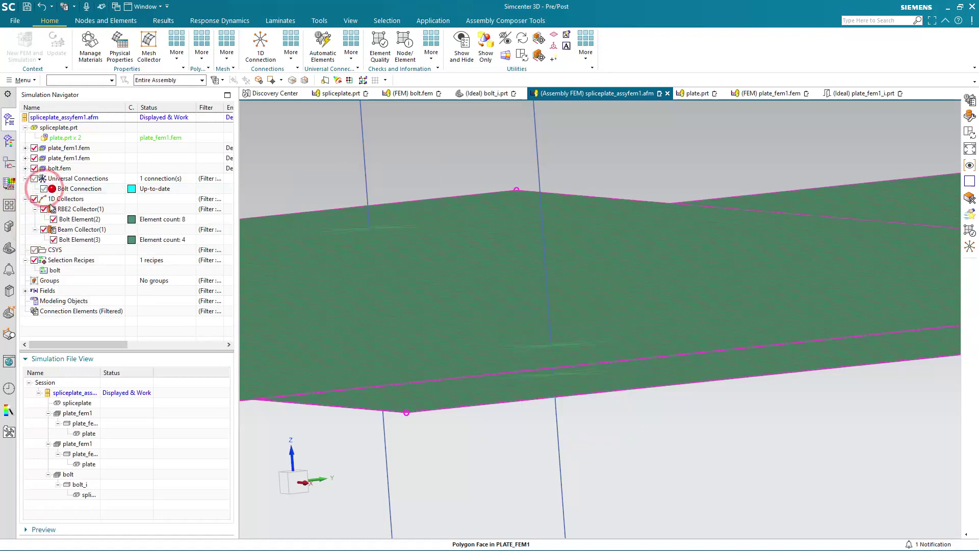
{"action": "left_click", "coordinate": [71, 219]}
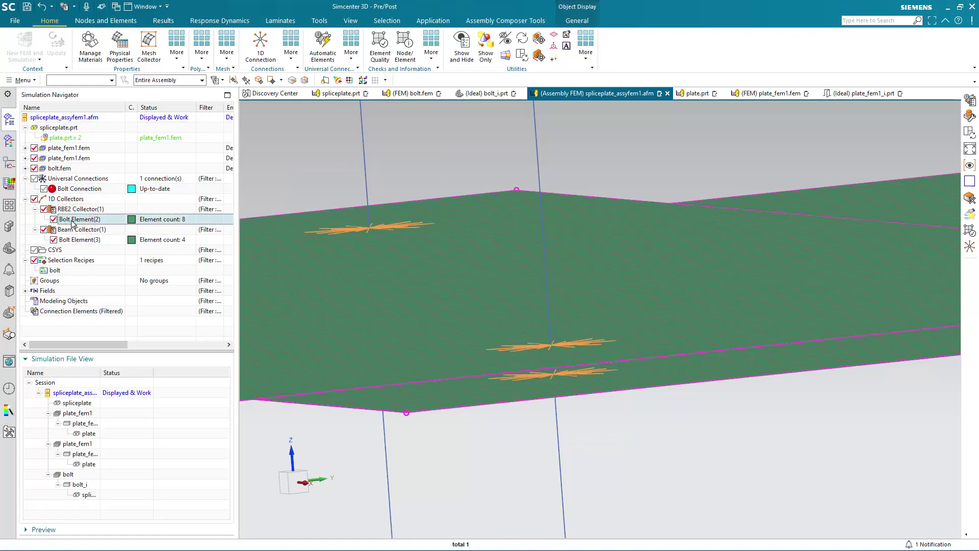
{"action": "left_click", "coordinate": [80, 240]}
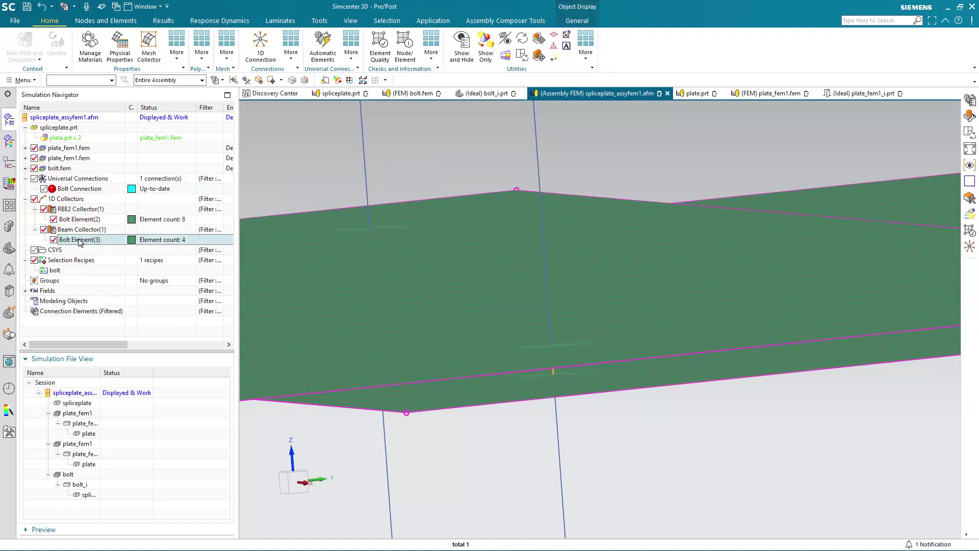
{"action": "left_click", "coordinate": [35, 178]}
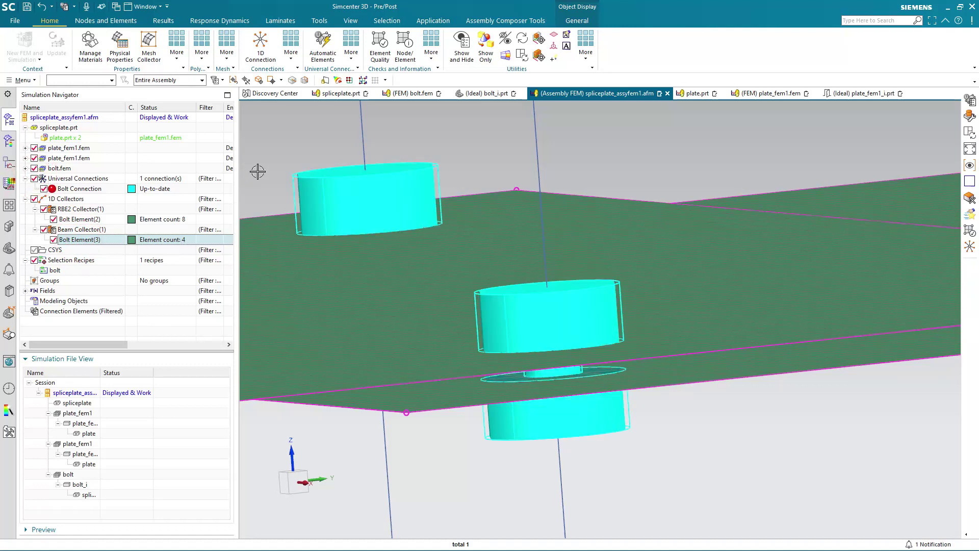
Auto-resolve label conflicts in the Assembly Label Manager, offsetting labels to 6569, 13130 and 19691.
{"action": "right_click", "coordinate": [78, 119]}
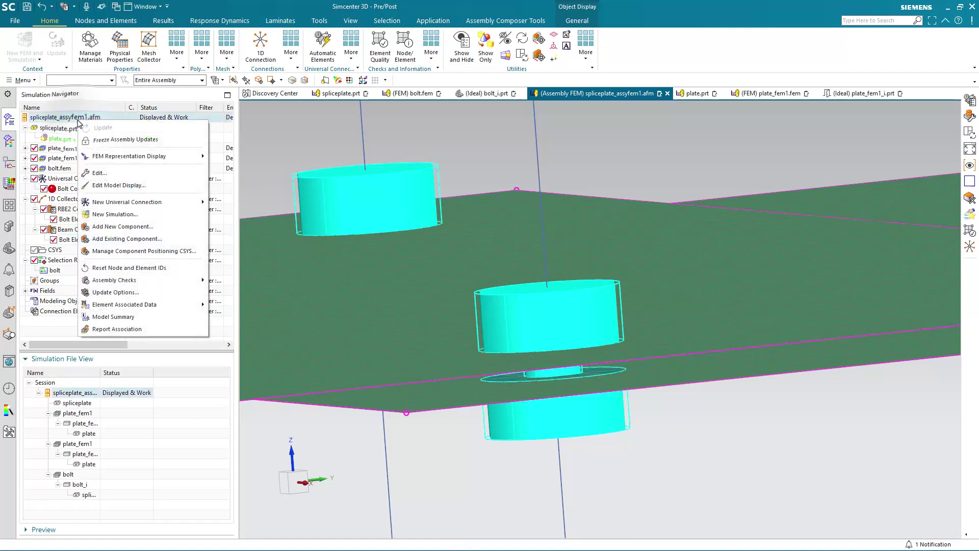
{"action": "left_click", "coordinate": [149, 281]}
{"action": "left_click", "coordinate": [220, 280]}
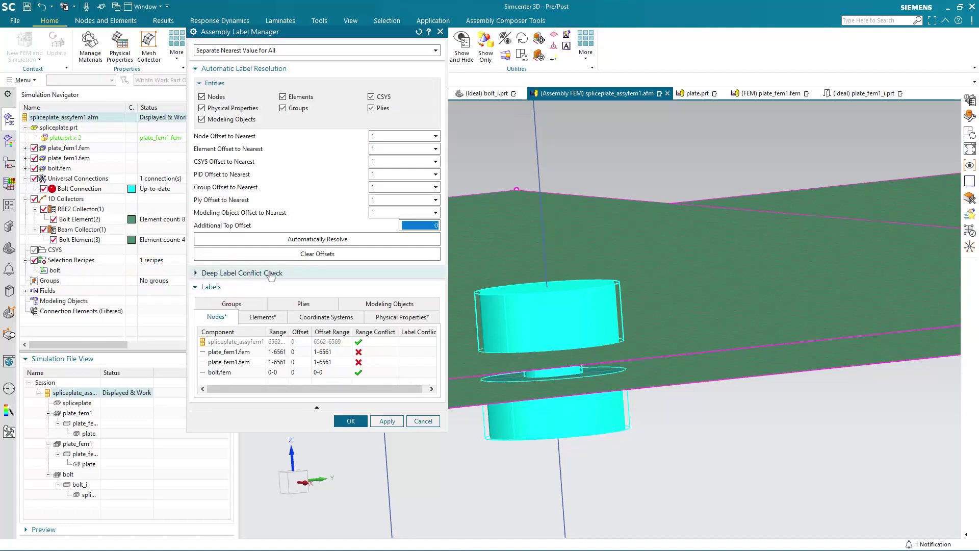
{"action": "left_click", "coordinate": [311, 238]}
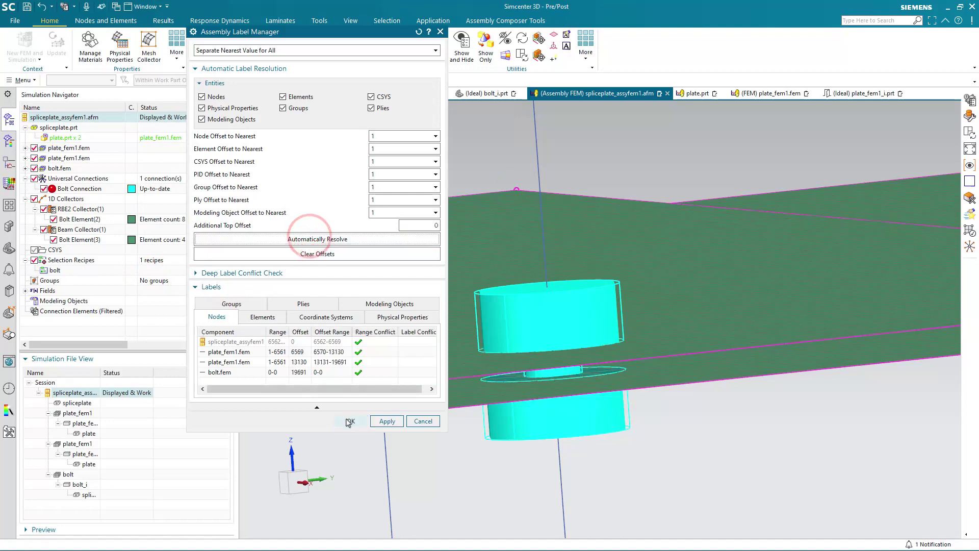
{"action": "left_click", "coordinate": [349, 421]}
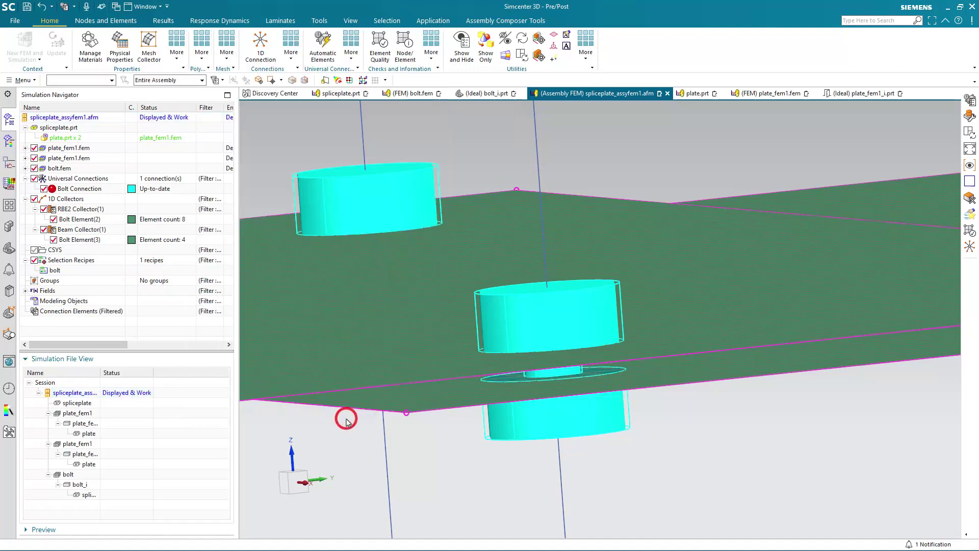
Create a new Simcenter Nastran simulation from the assembly FEM, placed on the original layers.
{"action": "right_click", "coordinate": [71, 392]}
{"action": "left_click", "coordinate": [73, 400]}
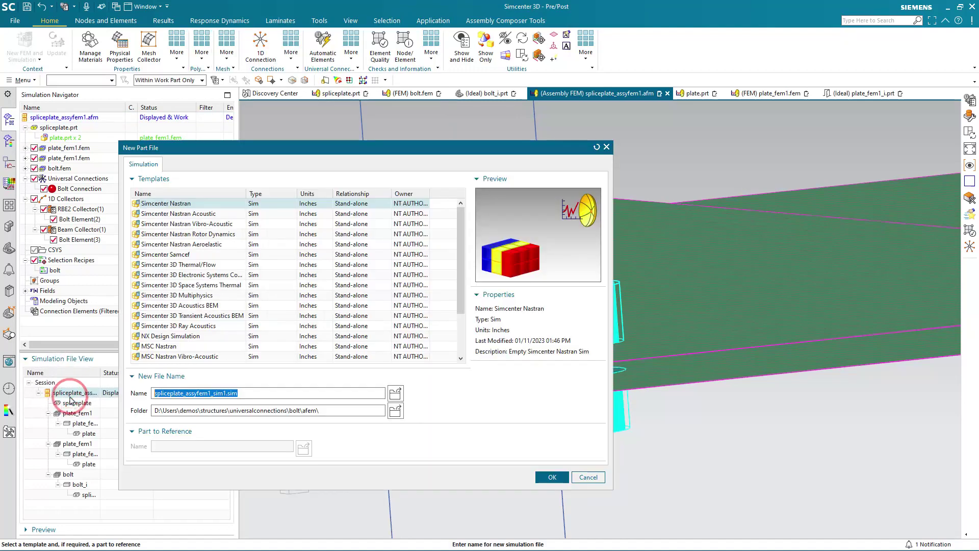
{"action": "left_click", "coordinate": [550, 477]}
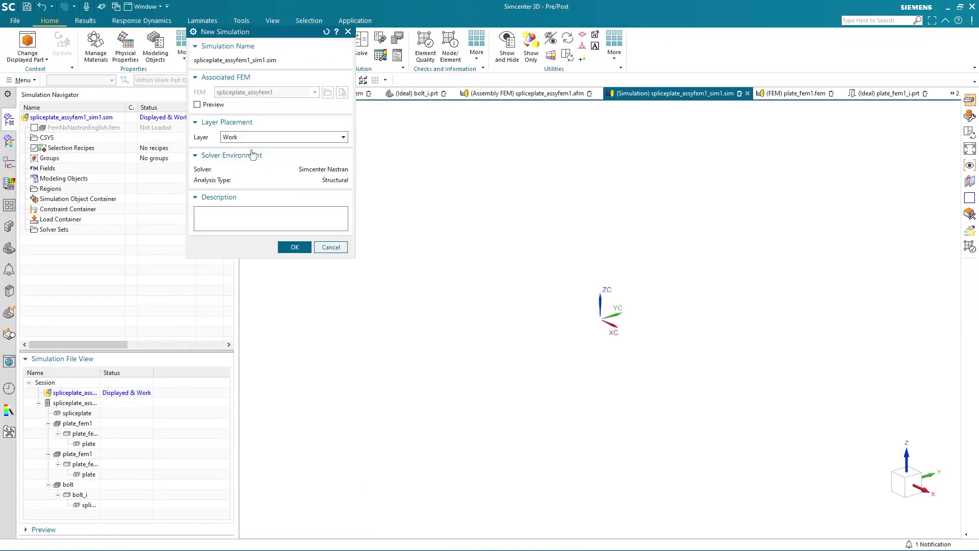
{"action": "left_click", "coordinate": [240, 137]}
{"action": "left_click", "coordinate": [239, 153]}
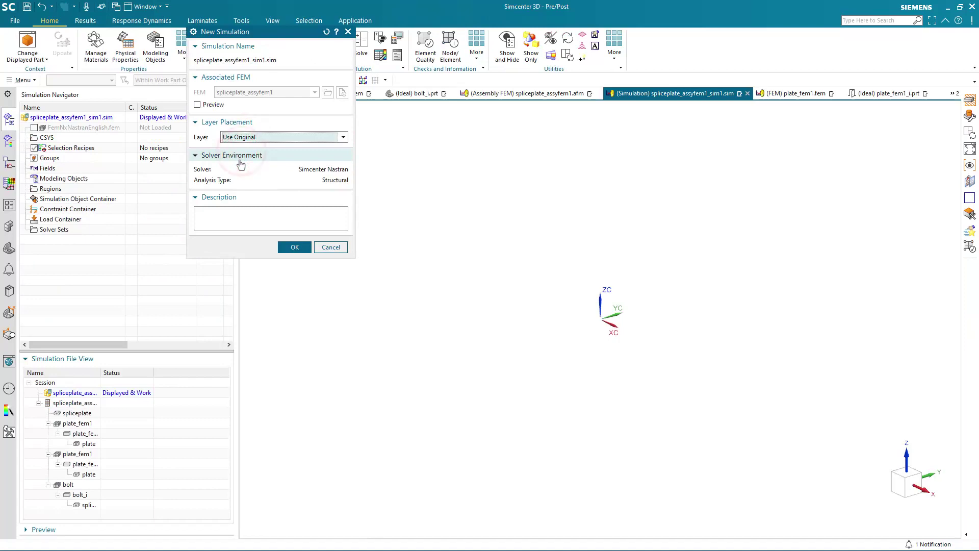
{"action": "middle_click", "coordinate": [241, 165]}
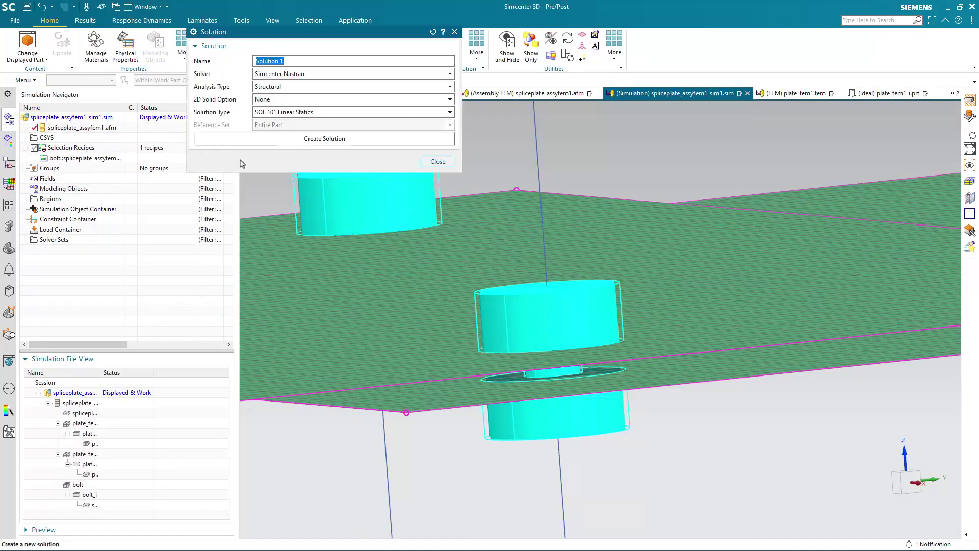
Create linear statics Solution 1 with GPFORCE output requested, previewing the request listing.
{"action": "left_click", "coordinate": [270, 140]}
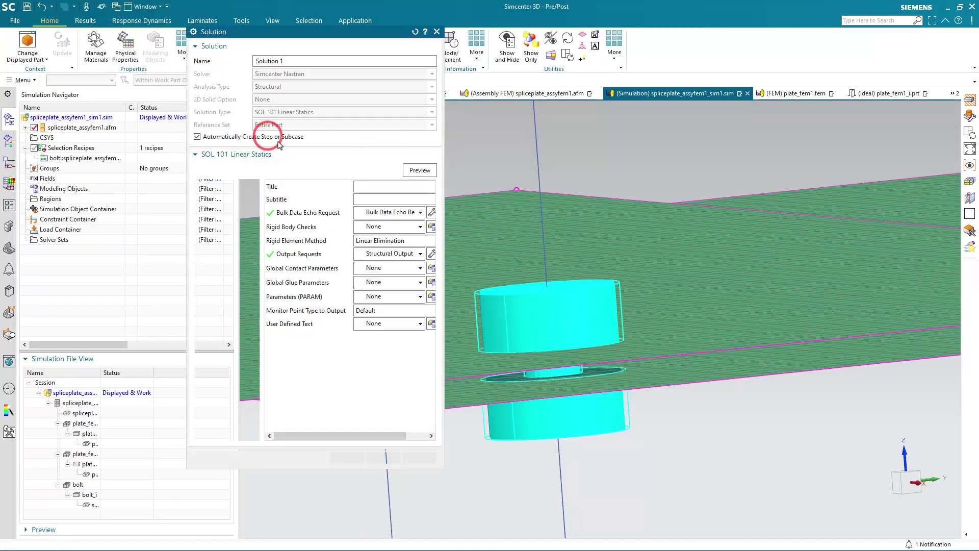
{"action": "left_click", "coordinate": [431, 255]}
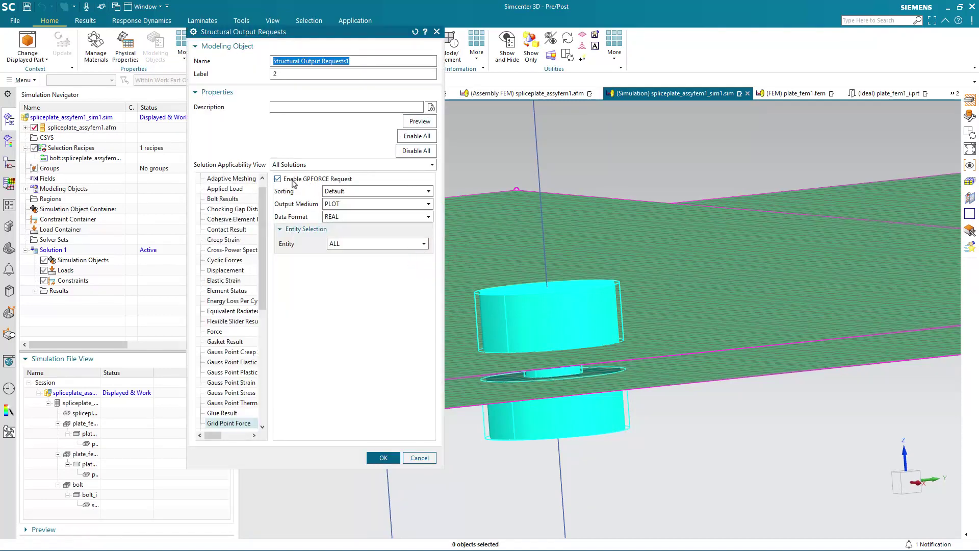
{"action": "left_click", "coordinate": [414, 121]}
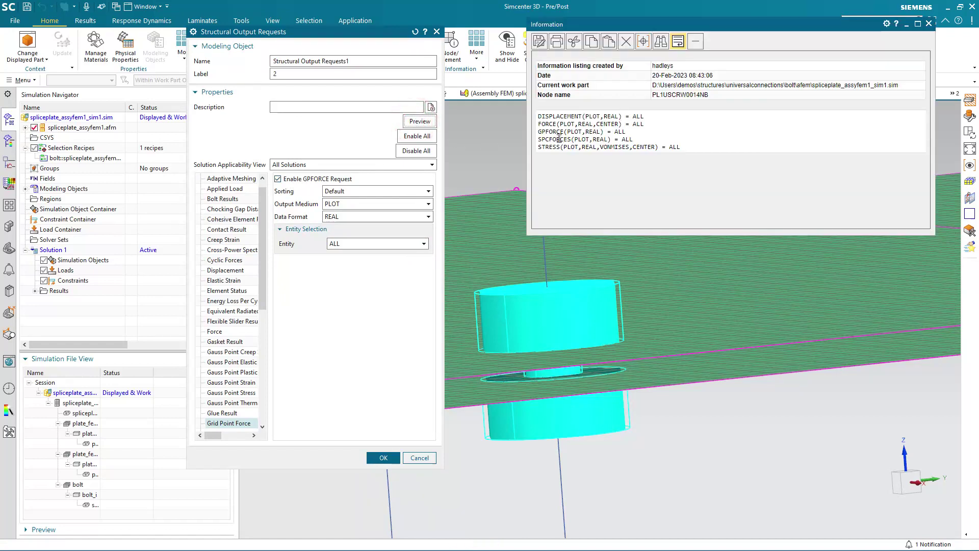
{"action": "left_click", "coordinate": [418, 458]}
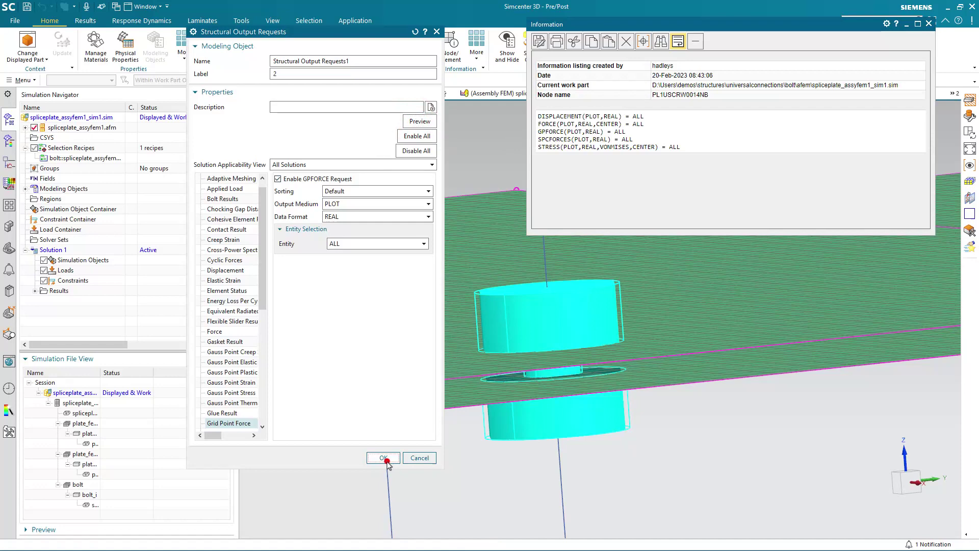
{"action": "left_click", "coordinate": [366, 457]}
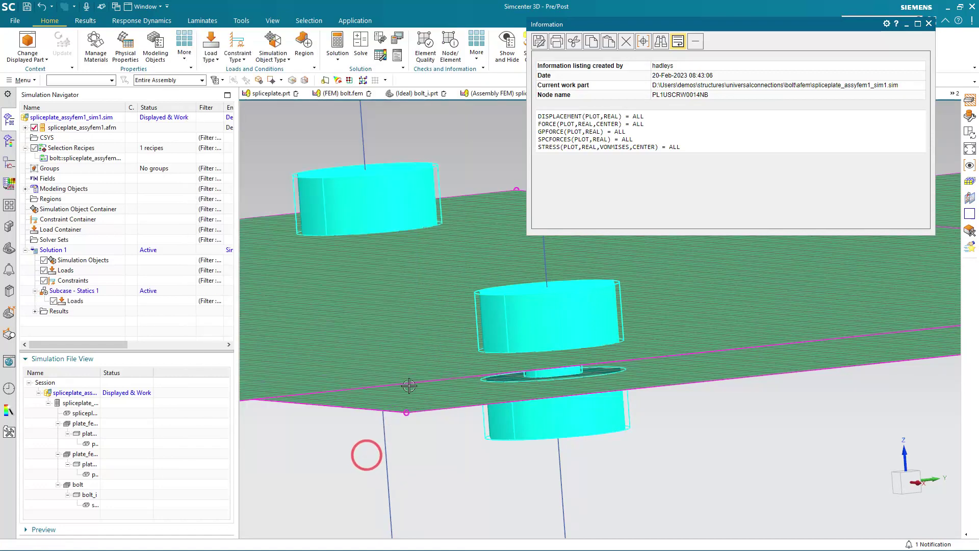
Apply a Fixed Constraint to the splice plate's left edge.
{"action": "left_click", "coordinate": [929, 24]}
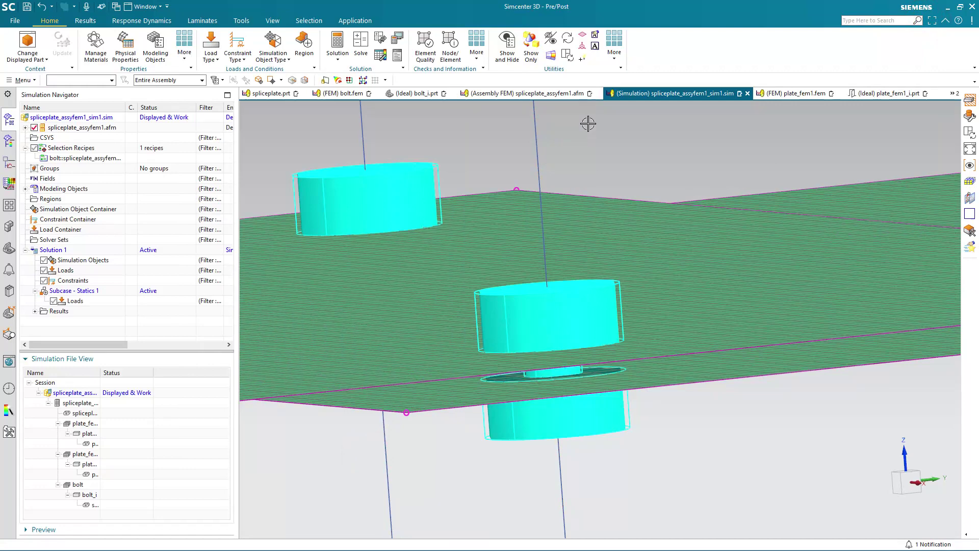
{"action": "scroll", "coordinate": [588, 165], "scroll_direction": "down", "scroll_amount": 5}
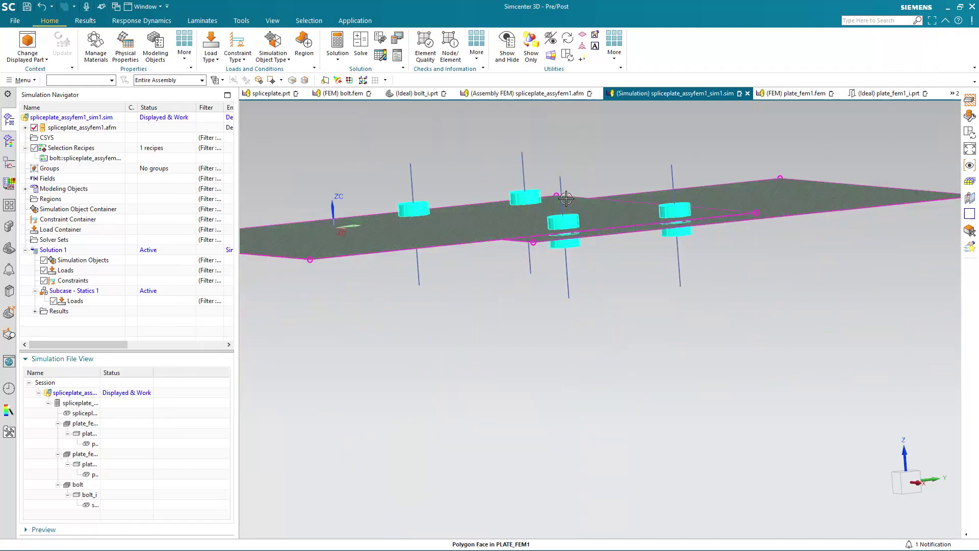
{"action": "middle_click_drag", "start_coordinate": [566, 199], "coordinate": [546, 192]}
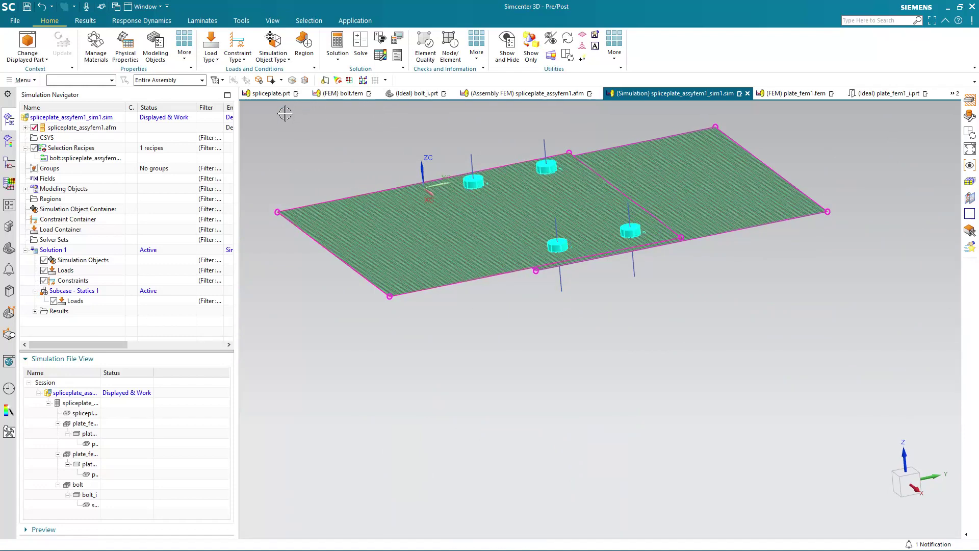
{"action": "double_click", "coordinate": [72, 292]}
{"action": "left_click", "coordinate": [235, 56]}
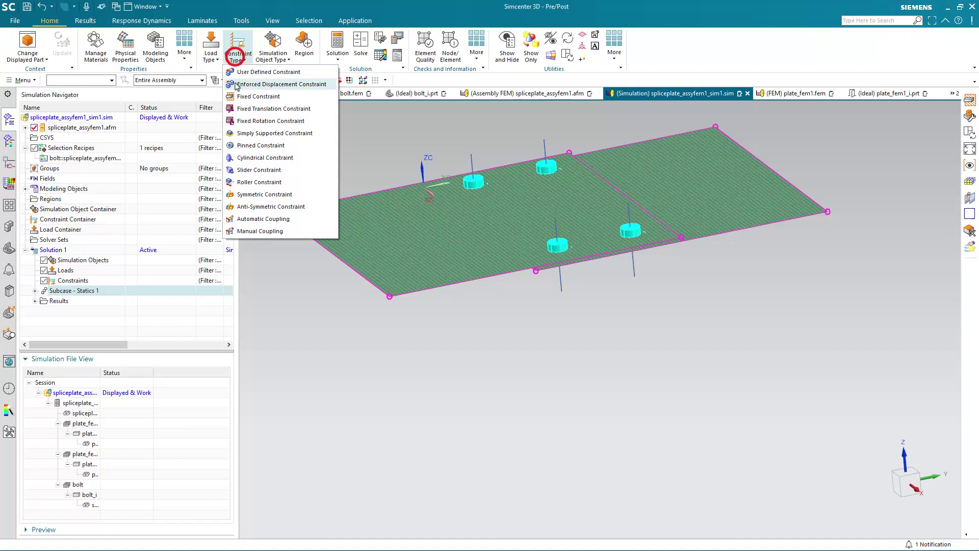
{"action": "left_click", "coordinate": [238, 97]}
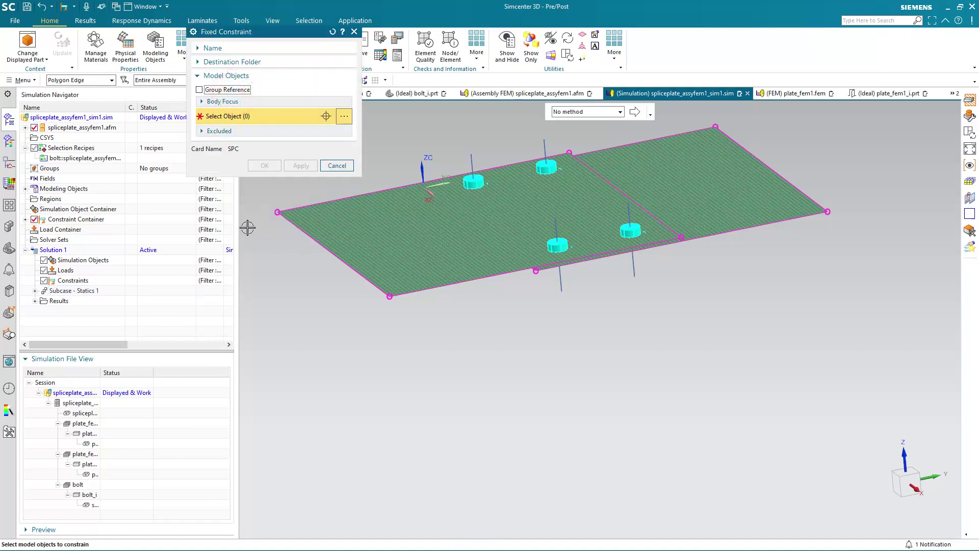
{"action": "left_click", "coordinate": [323, 252]}
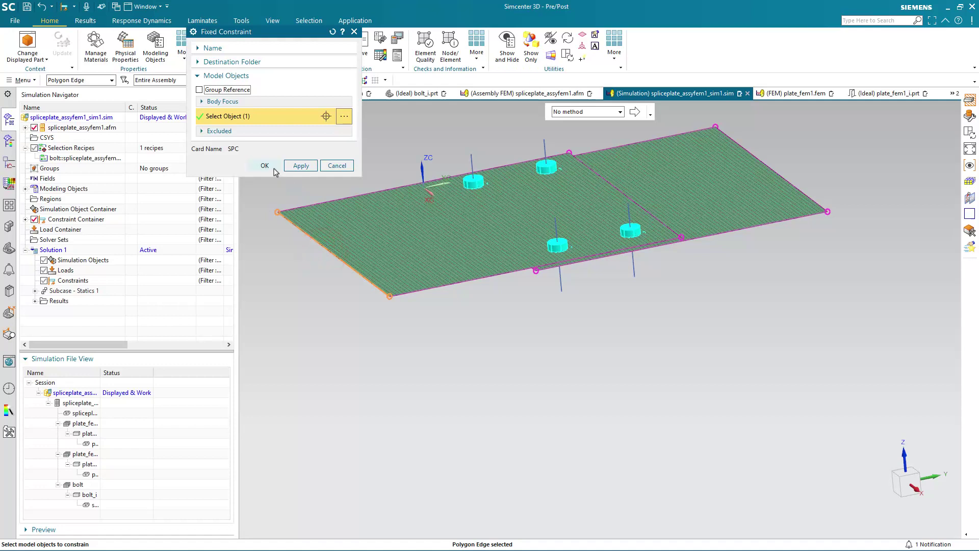
{"action": "middle_click", "coordinate": [273, 164]}
Apply a 1 lbf force to the plate's far right edge.
{"action": "left_click", "coordinate": [210, 47]}
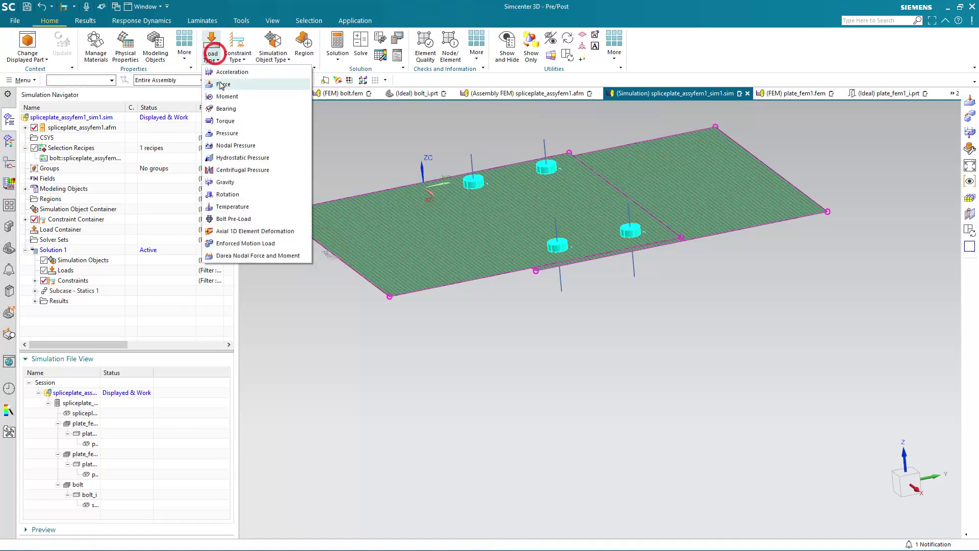
{"action": "left_click", "coordinate": [223, 84]}
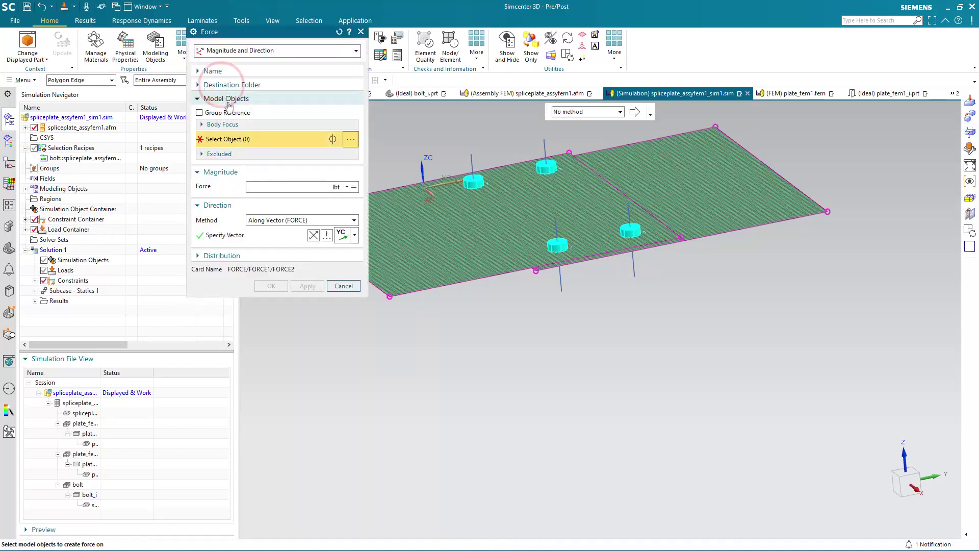
{"action": "left_click", "coordinate": [776, 172]}
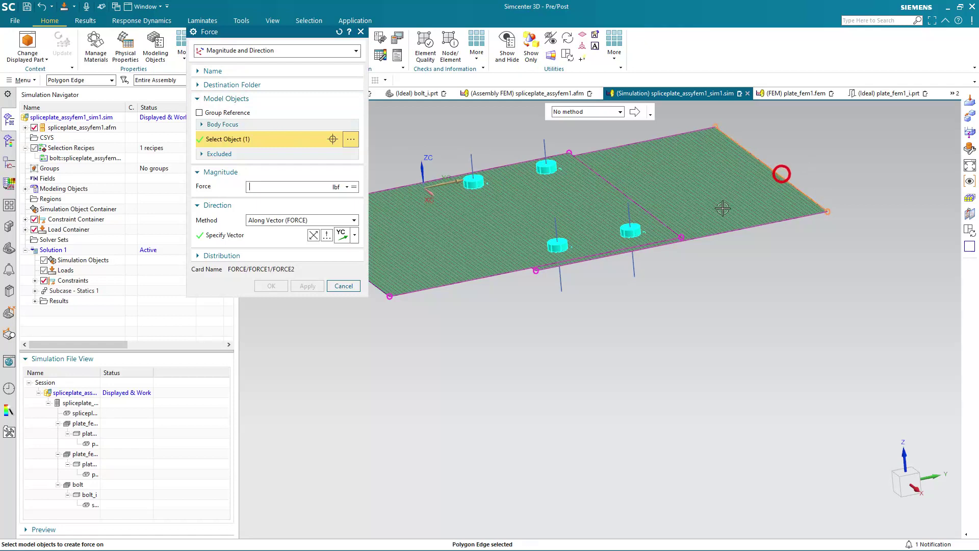
{"action": "type", "text": "1"}
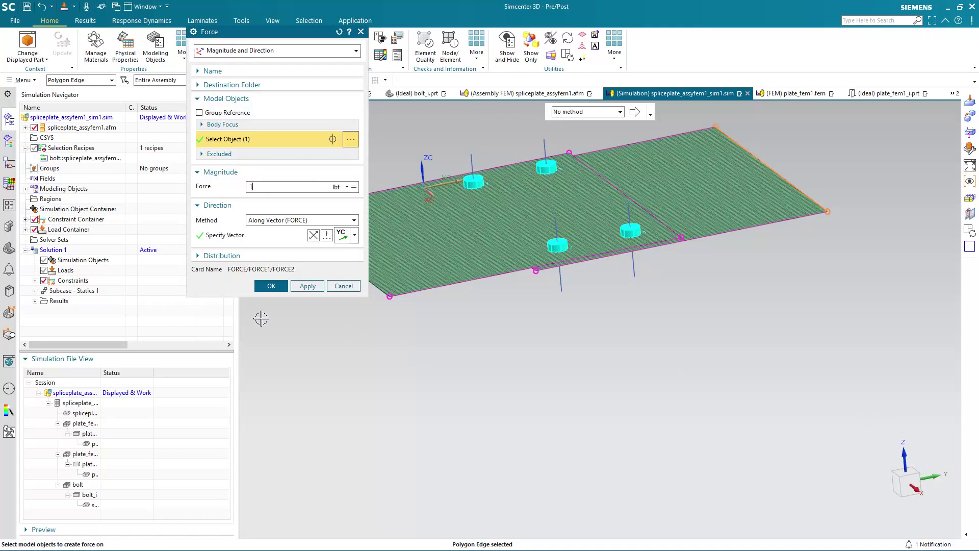
{"action": "left_click", "coordinate": [265, 286]}
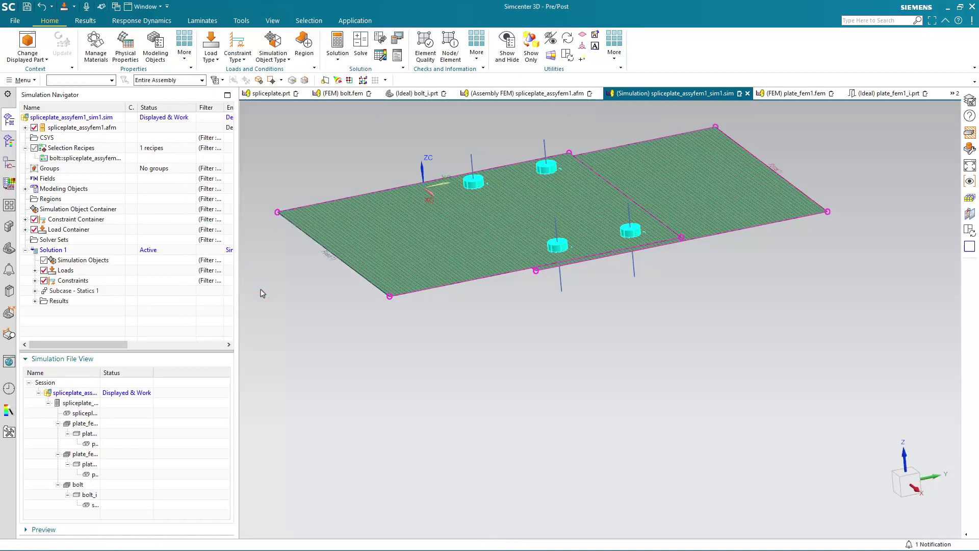
{"action": "right_click", "coordinate": [71, 251]}
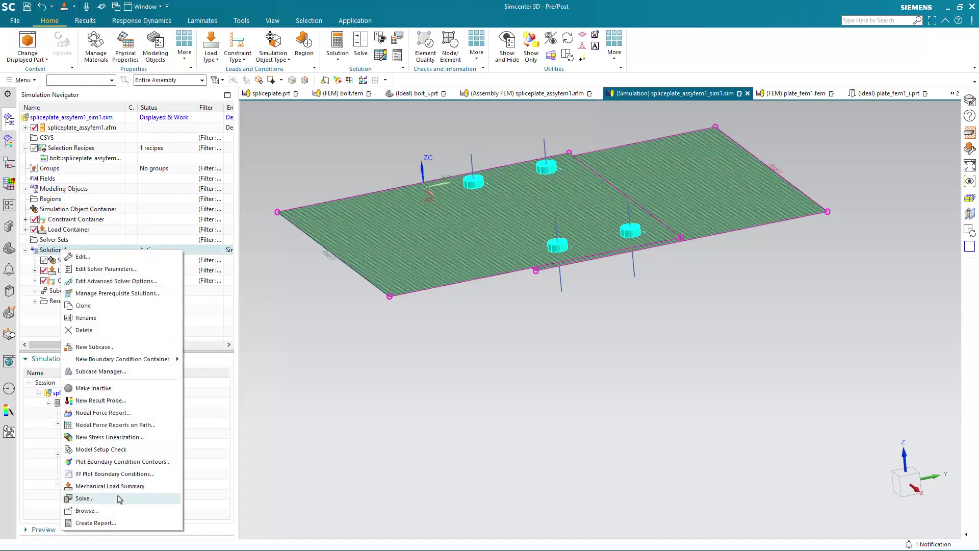
Solve Solution 1 without reviewing messages and load its Structural results for post-processing.
{"action": "left_click", "coordinate": [120, 499]}
{"action": "left_click", "coordinate": [279, 175]}
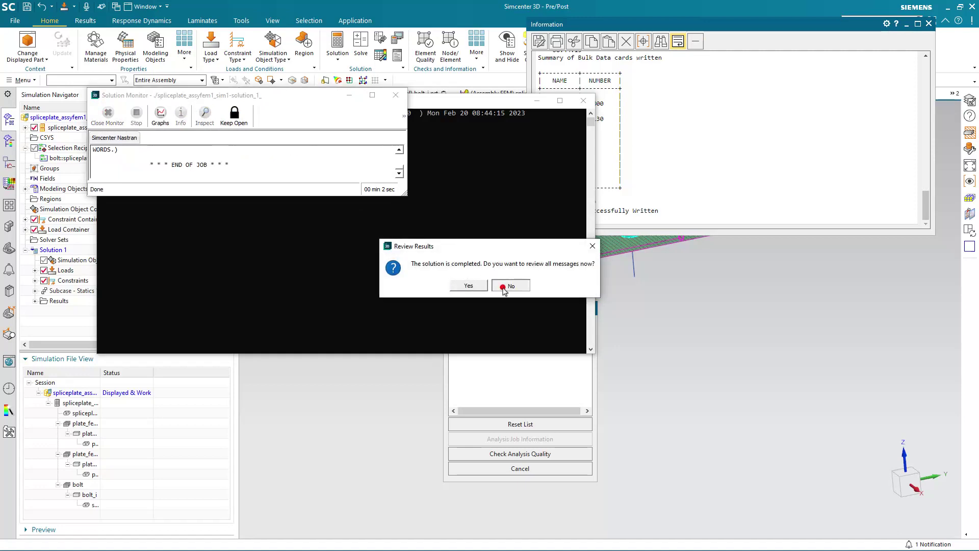
{"action": "left_click", "coordinate": [503, 287]}
{"action": "left_click", "coordinate": [522, 468]}
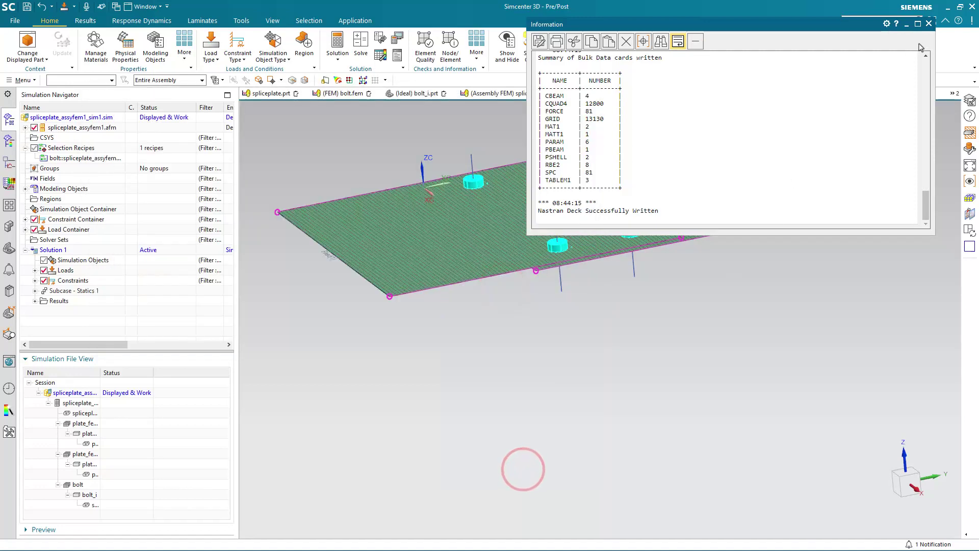
{"action": "left_click", "coordinate": [929, 23]}
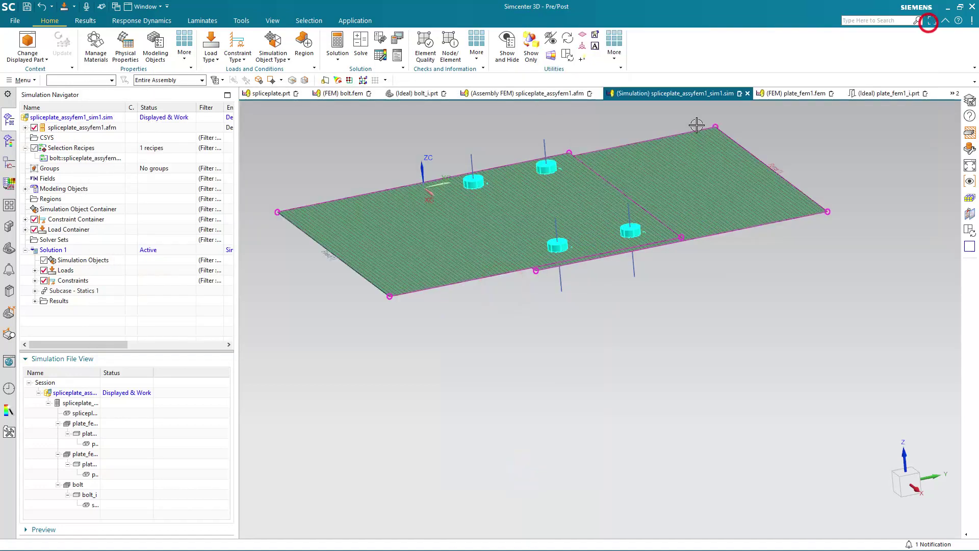
{"action": "left_click", "coordinate": [36, 301]}
{"action": "left_click", "coordinate": [65, 312]}
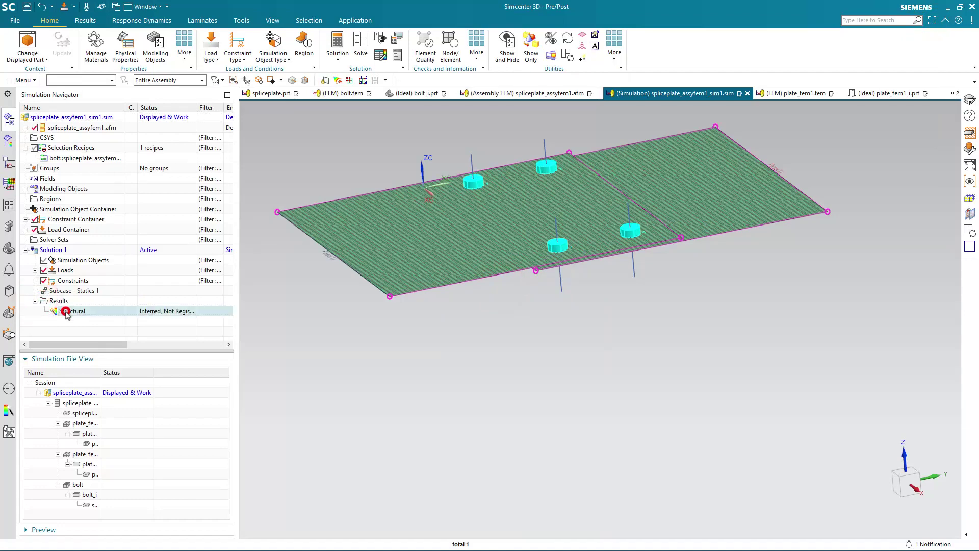
{"action": "left_click", "coordinate": [65, 312]}
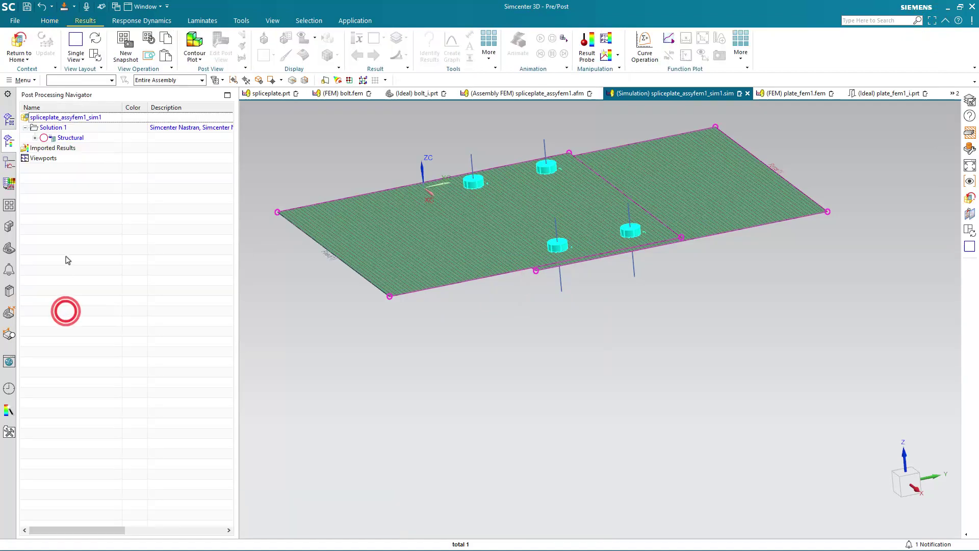
Plot the Y component of Grid Point Force from the Structural results.
{"action": "left_click", "coordinate": [34, 138]}
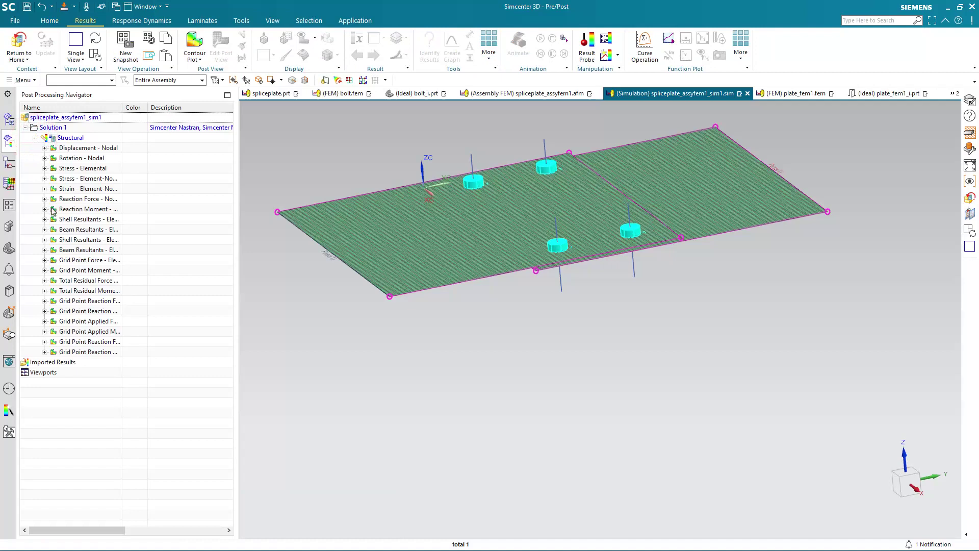
{"action": "left_click", "coordinate": [44, 260]}
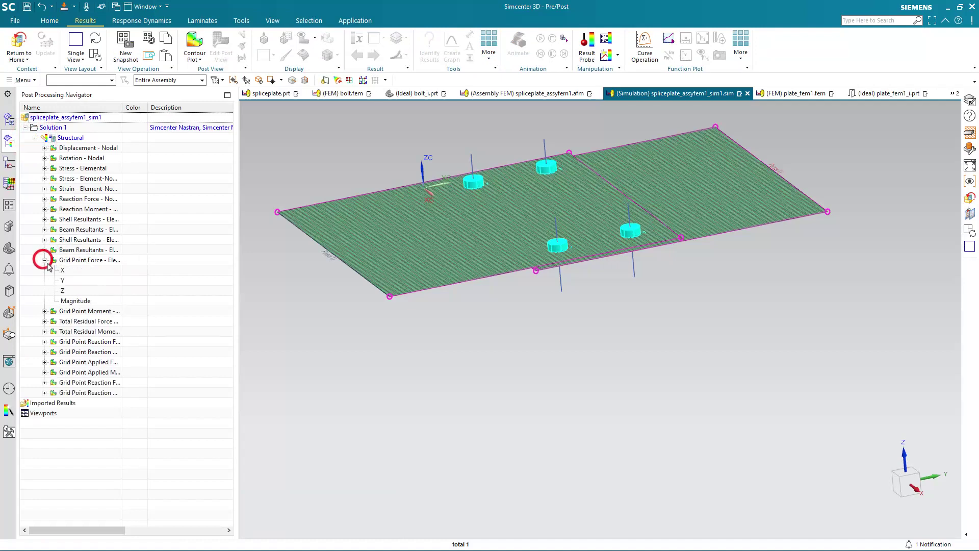
{"action": "double_click", "coordinate": [67, 280]}
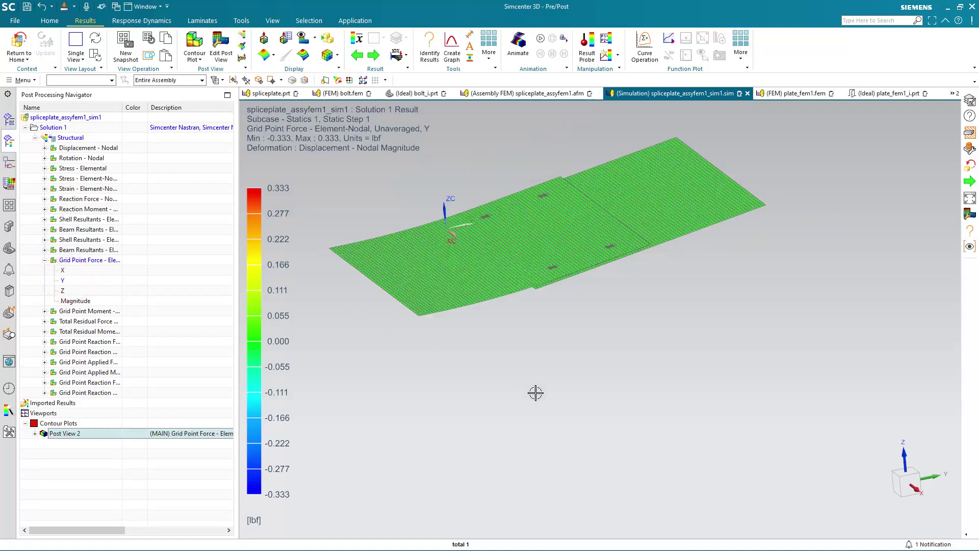
Hide the RBE2 elements and both plate meshes, then rotate to show the bolts.
{"action": "left_click", "coordinate": [35, 434]}
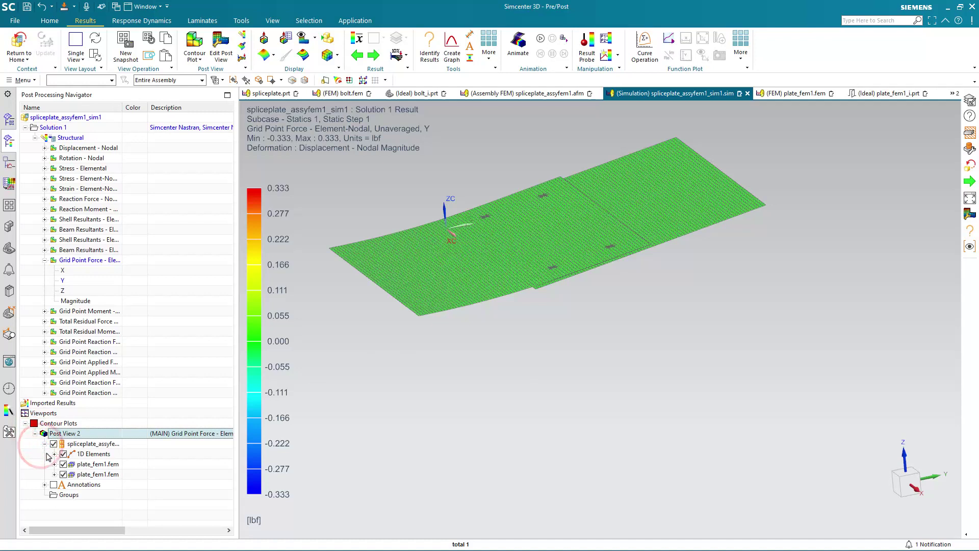
{"action": "left_click", "coordinate": [54, 454]}
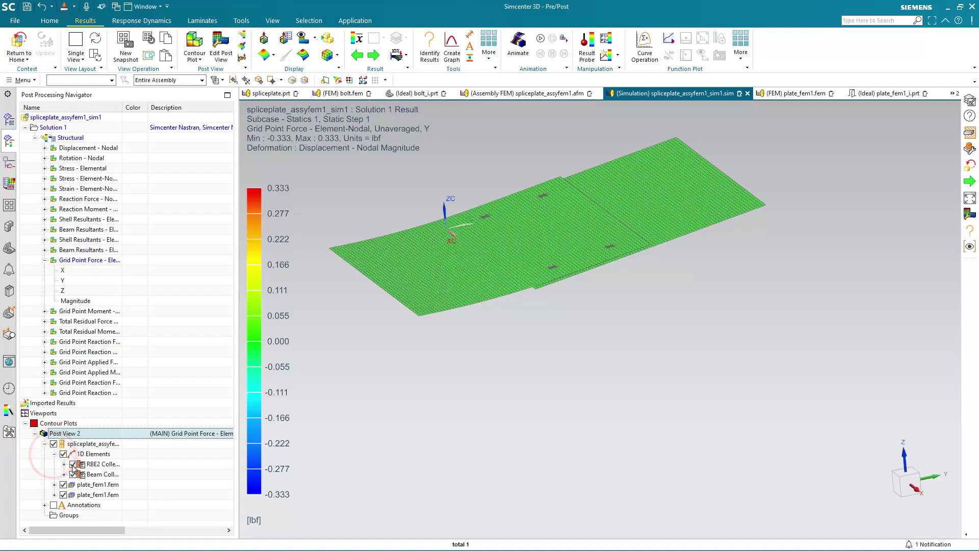
{"action": "left_click", "coordinate": [73, 464]}
{"action": "left_click", "coordinate": [63, 484]}
{"action": "left_click", "coordinate": [63, 494]}
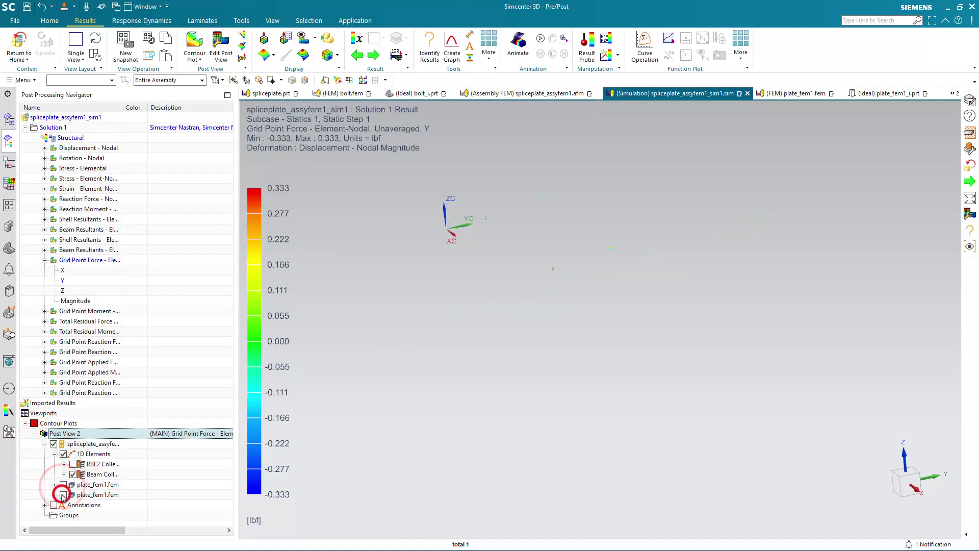
{"action": "left_click", "coordinate": [411, 327]}
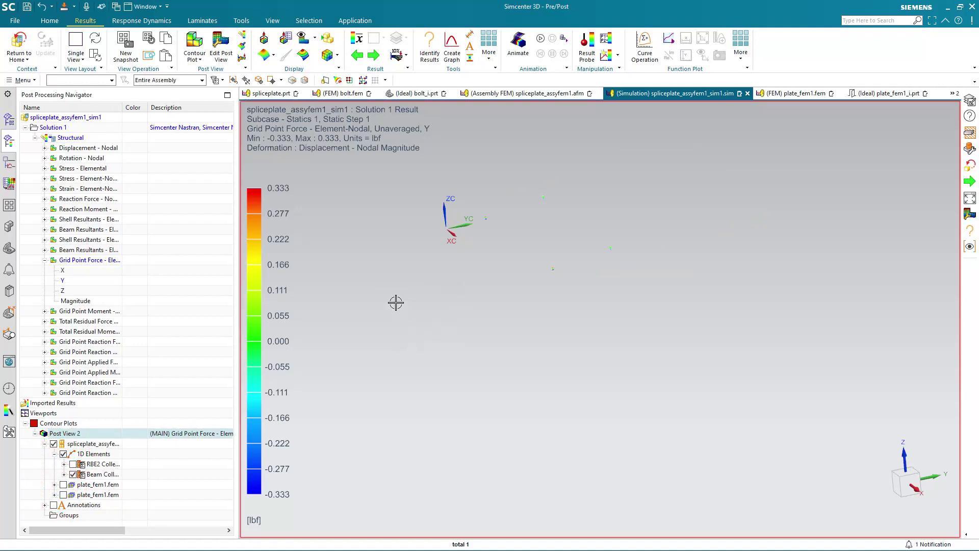
{"action": "middle_click_drag", "start_coordinate": [395, 302], "coordinate": [392, 344]}
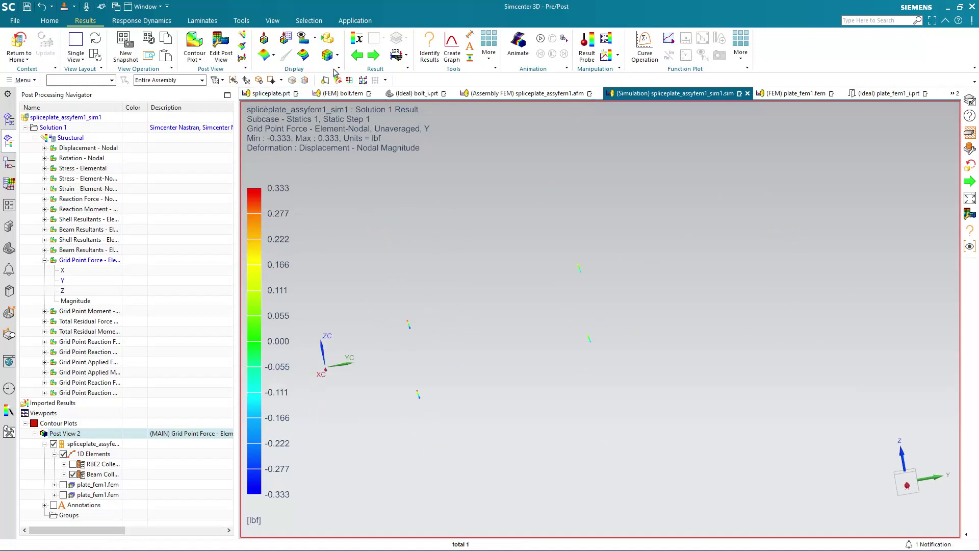
{"action": "left_click", "coordinate": [273, 59]}
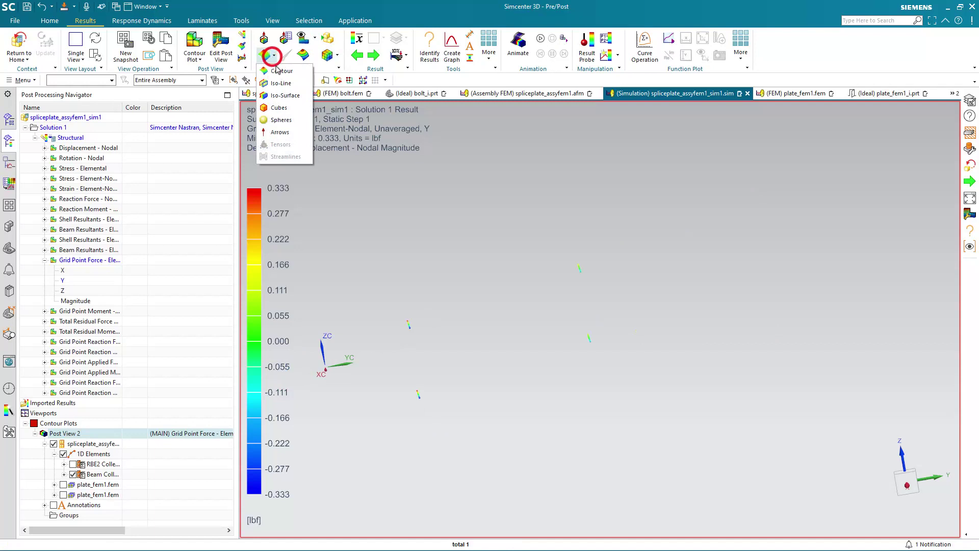
{"action": "left_click", "coordinate": [280, 133]}
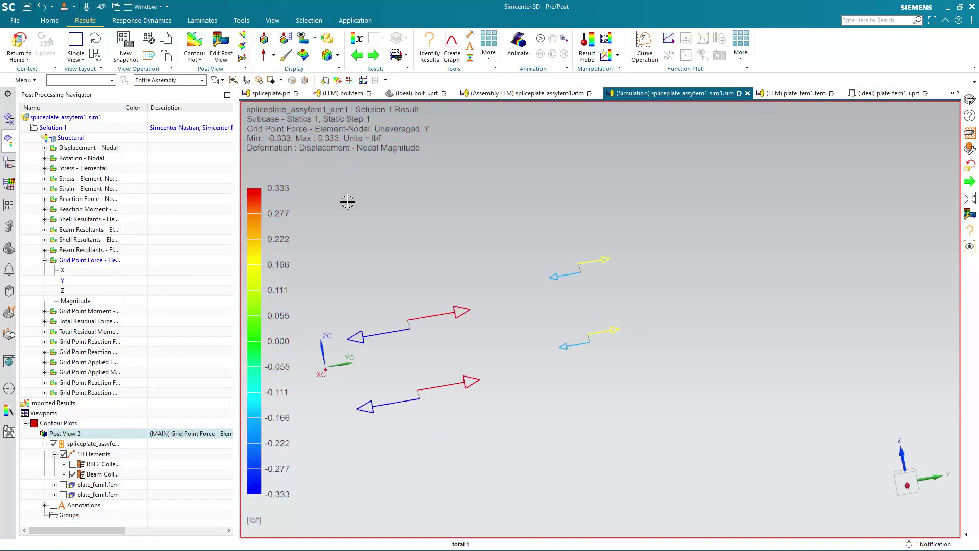
{"action": "left_click", "coordinate": [430, 51]}
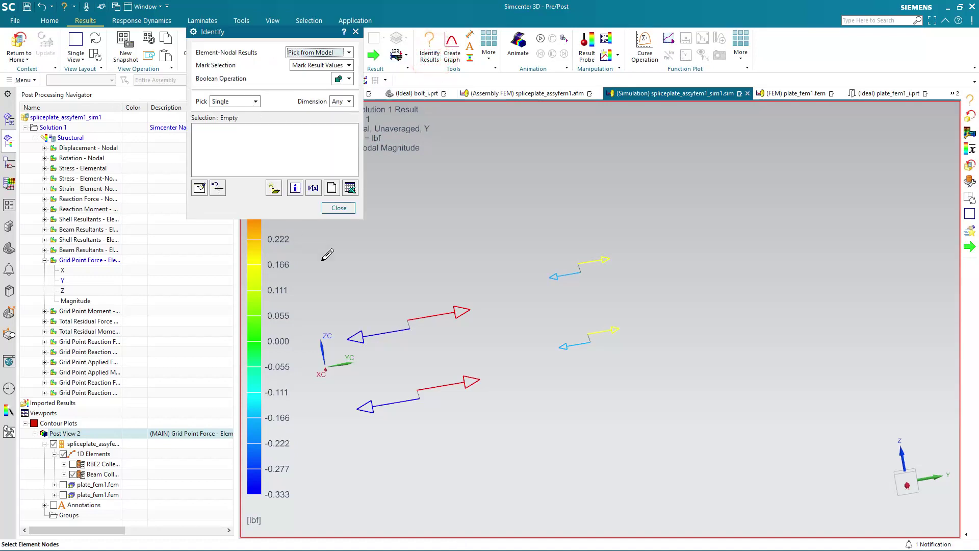
{"action": "left_click", "coordinate": [407, 320]}
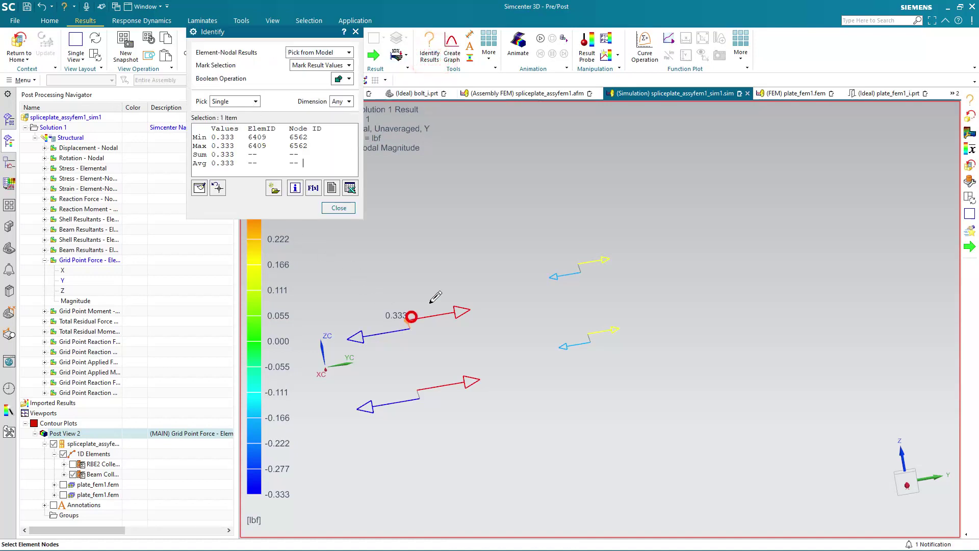
{"action": "left_click", "coordinate": [578, 264]}
{"action": "left_click", "coordinate": [588, 333]}
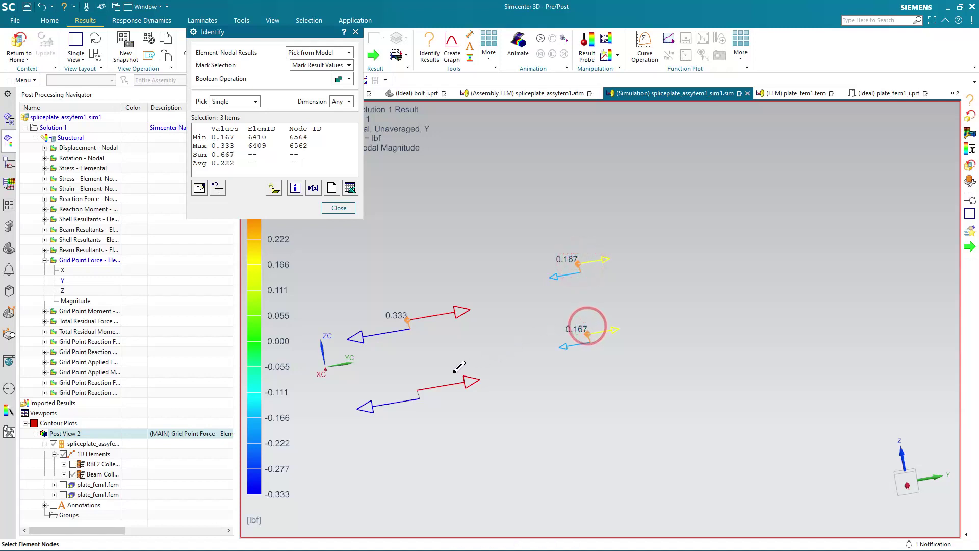
{"action": "left_click", "coordinate": [416, 391]}
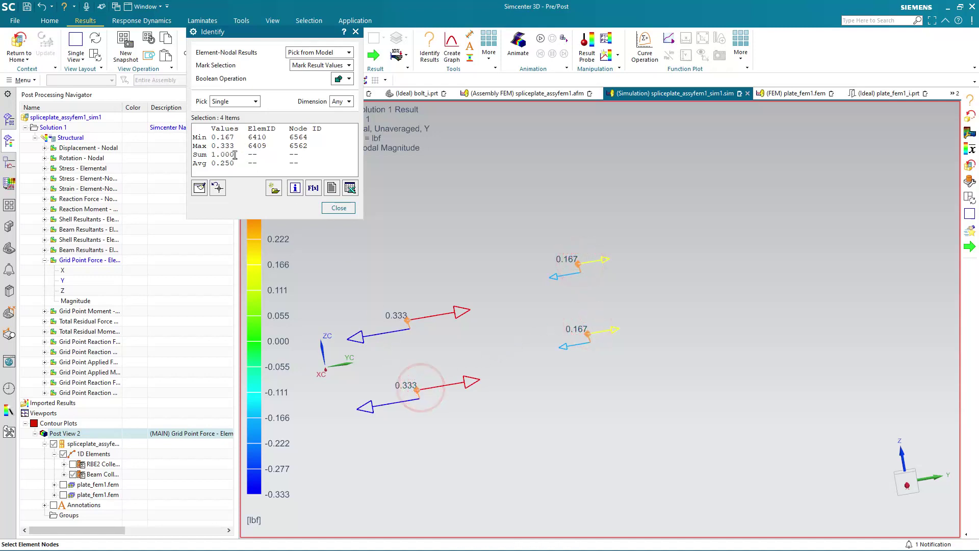
{"action": "left_click_drag", "start_coordinate": [234, 156], "coordinate": [213, 156]}
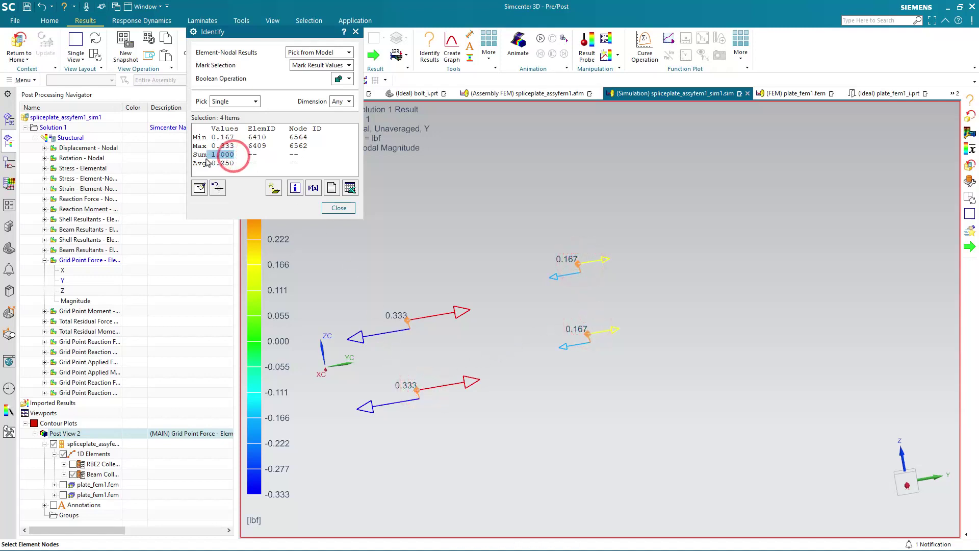
{"action": "left_click", "coordinate": [339, 208]}
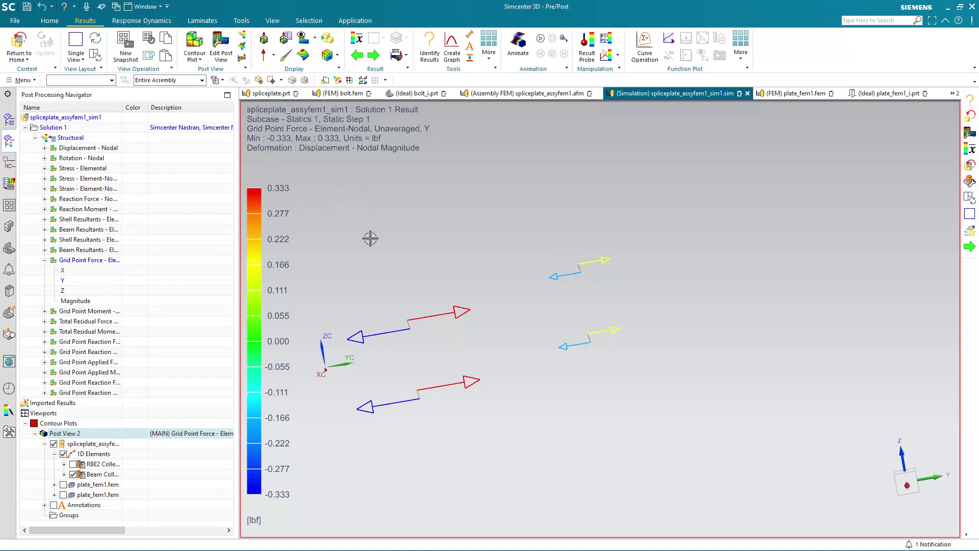
In bolt_i.prt, set the bolt pattern's Direction 1 pitch distance to 2 in, then return to the assembly FEM.
{"action": "left_click", "coordinate": [427, 93]}
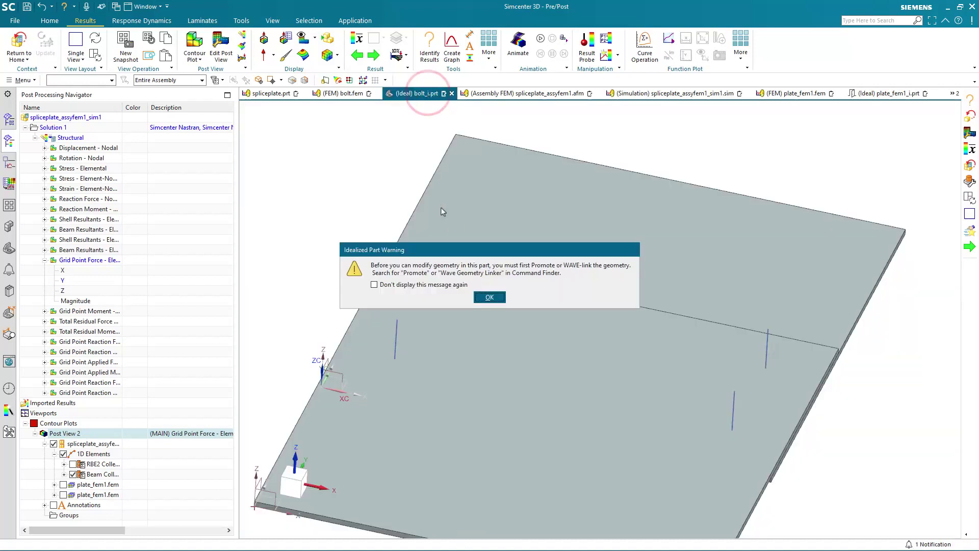
{"action": "left_click", "coordinate": [489, 297]}
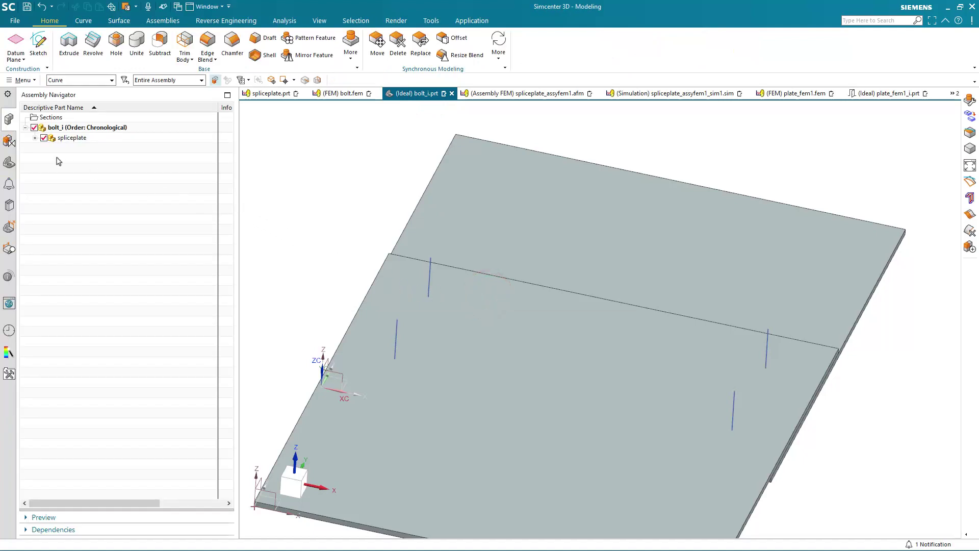
{"action": "left_click", "coordinate": [9, 162]}
{"action": "double_click", "coordinate": [81, 168]}
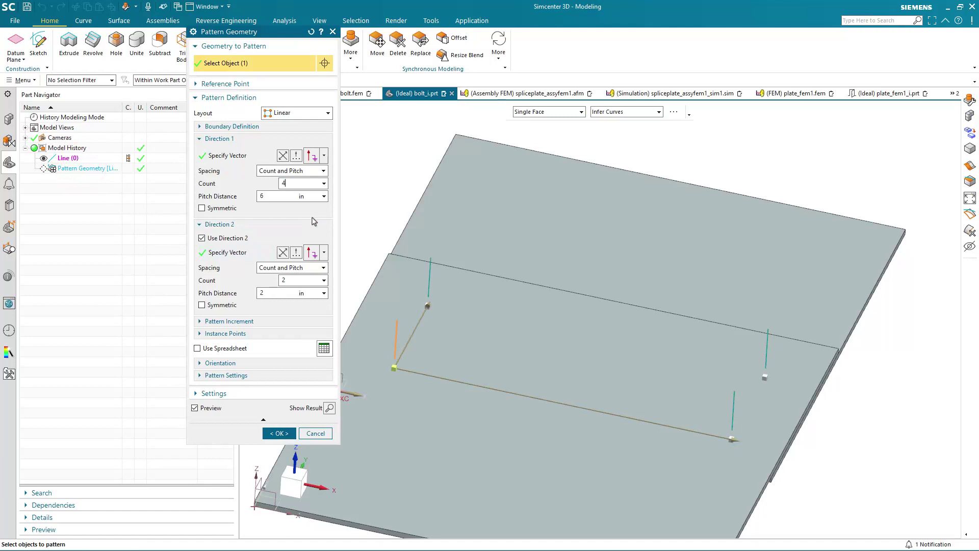
{"action": "key", "text": "Tab"}
{"action": "type", "text": "2"}
{"action": "key", "text": "Tab"}
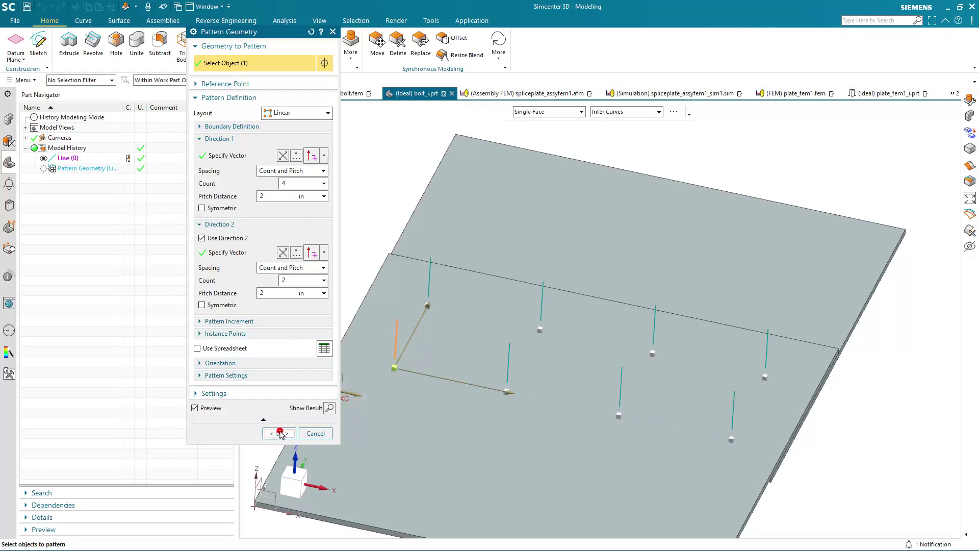
{"action": "left_click", "coordinate": [280, 434]}
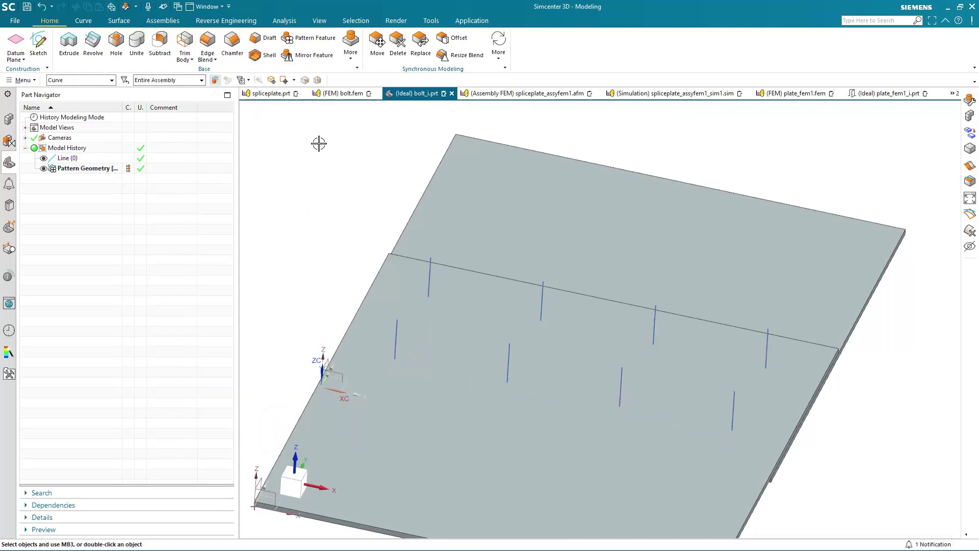
{"action": "left_click", "coordinate": [342, 94]}
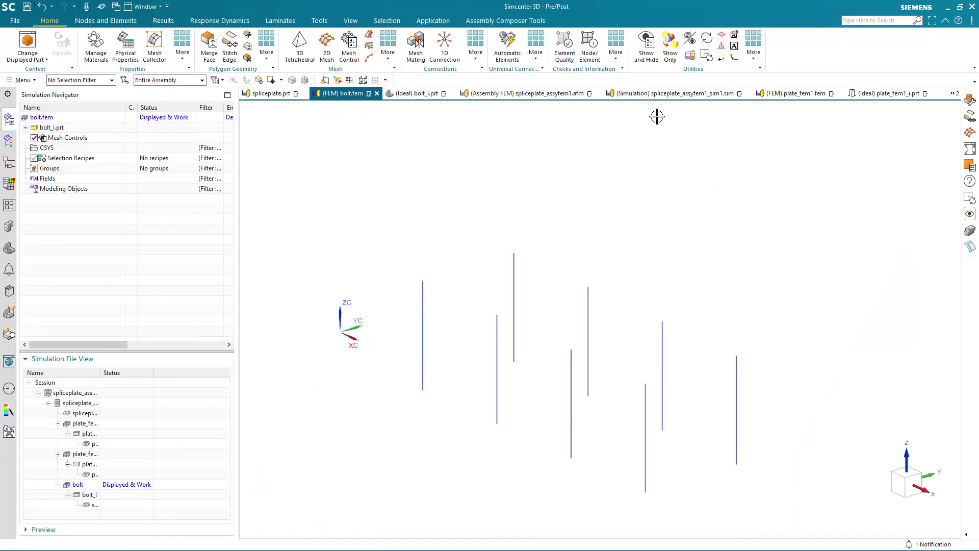
{"action": "left_click", "coordinate": [568, 93]}
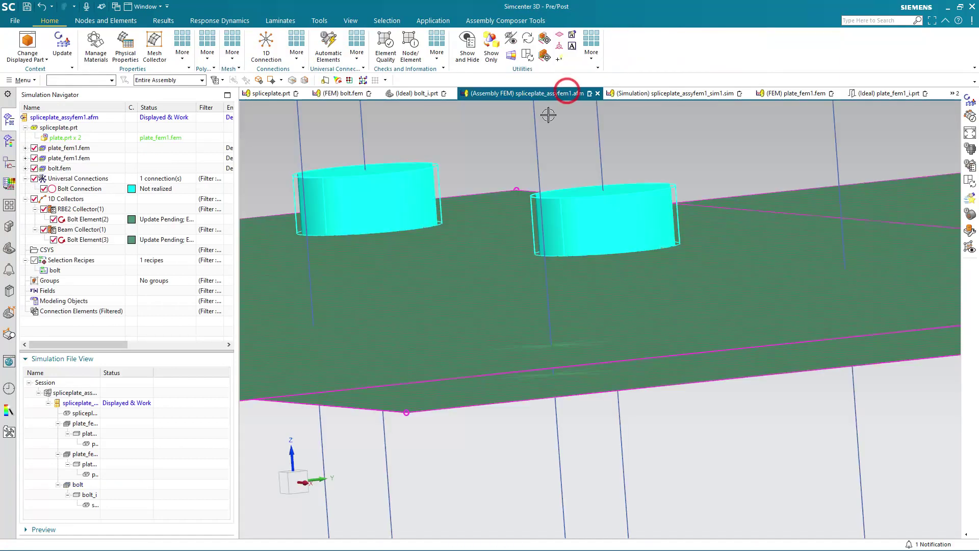
Update the assembly FEM to pick up the new eight-bolt pattern.
{"action": "scroll", "coordinate": [461, 323], "scroll_direction": "down", "scroll_amount": 5}
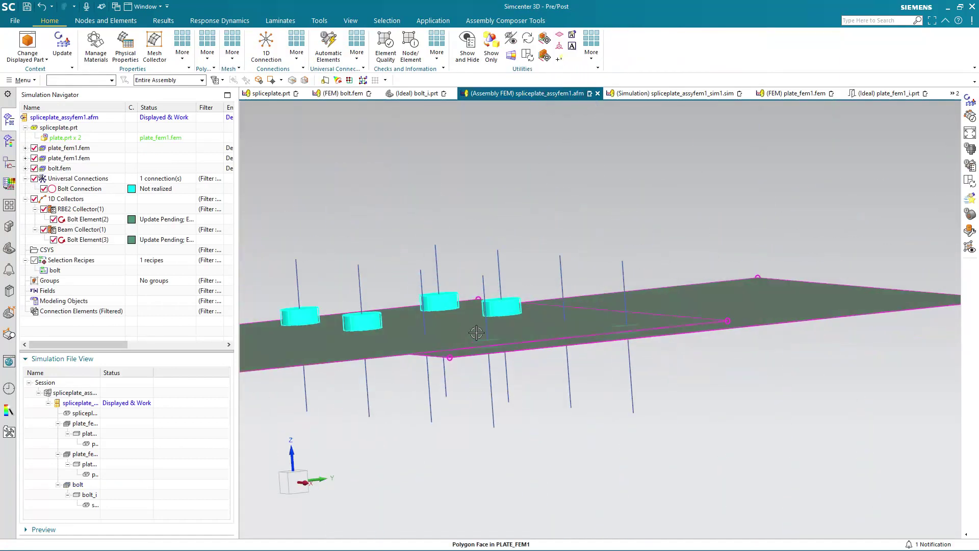
{"action": "middle_click_drag", "start_coordinate": [472, 293], "coordinate": [507, 308]}
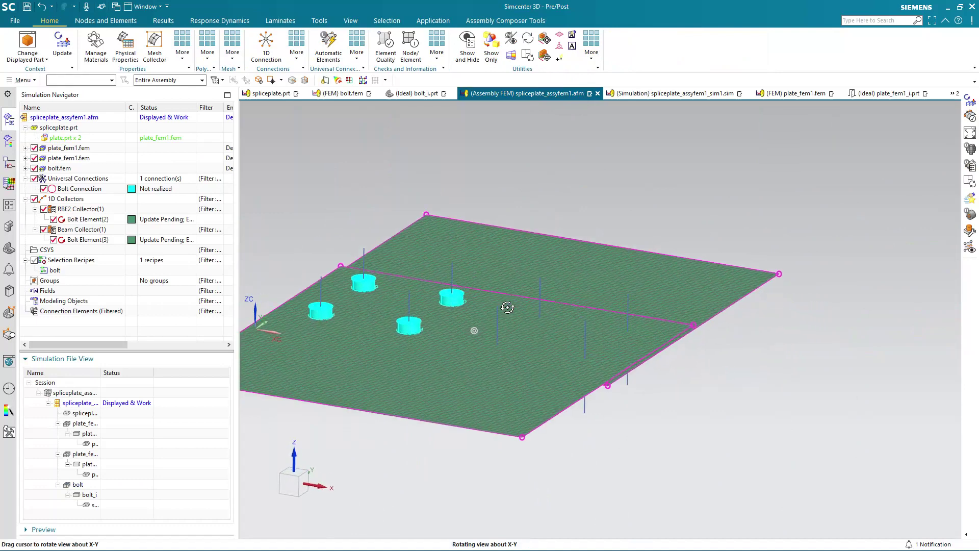
{"action": "left_click", "coordinate": [62, 41]}
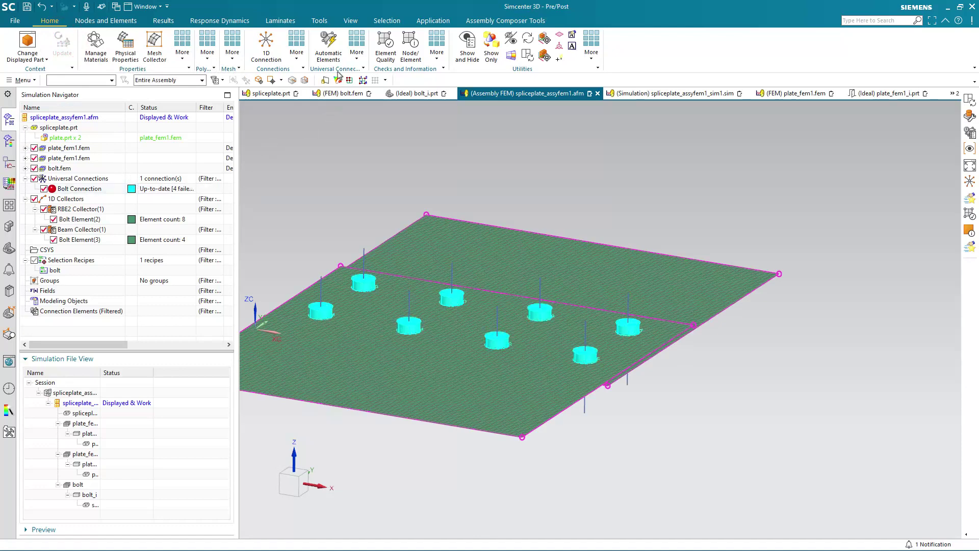
Set the Bolt Element minimum shank element length to 0.055 in the connection elements manager.
{"action": "left_click", "coordinate": [357, 45]}
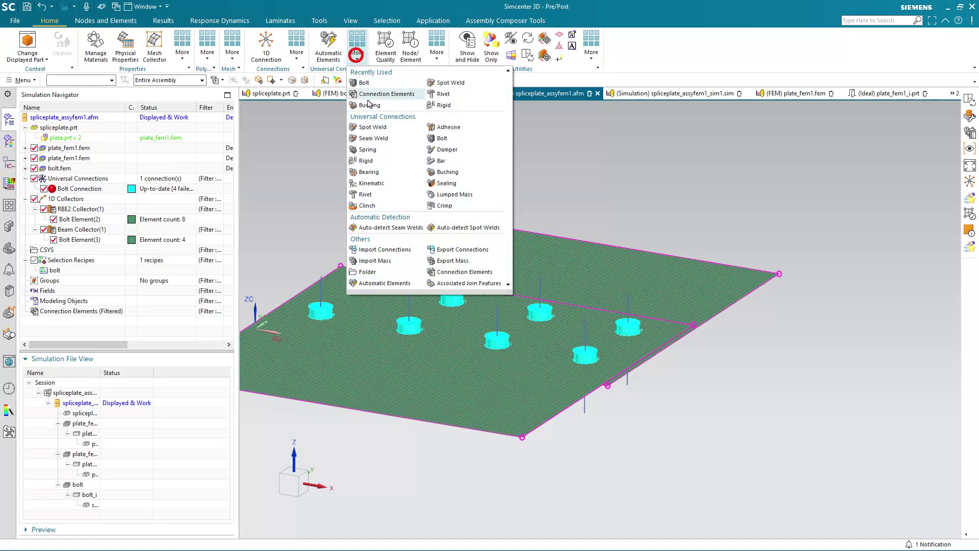
{"action": "left_click", "coordinate": [458, 272]}
{"action": "left_click", "coordinate": [236, 119]}
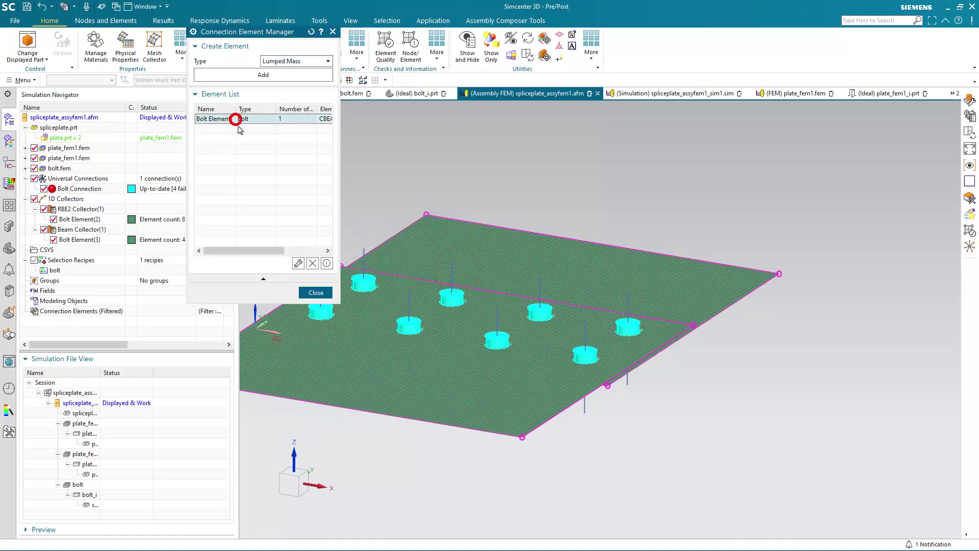
{"action": "left_click", "coordinate": [298, 263]}
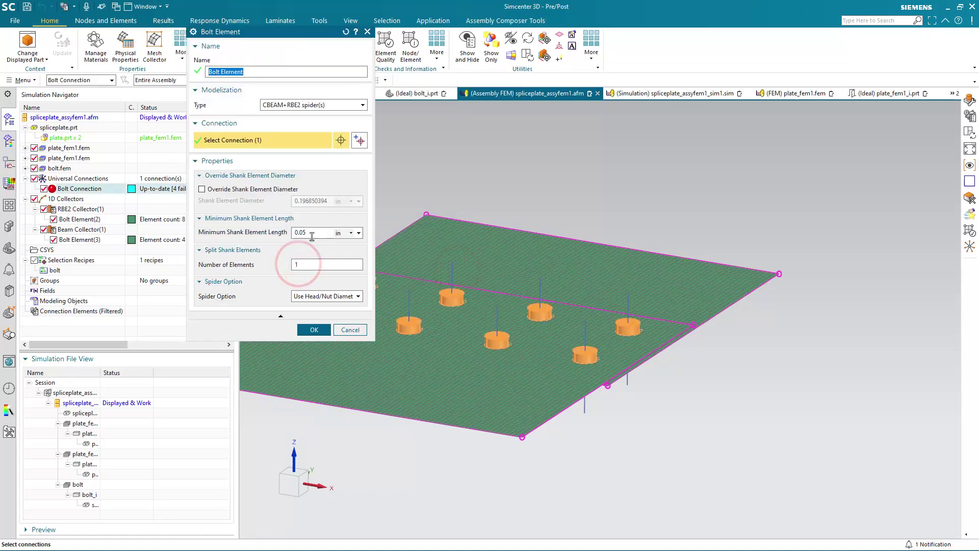
{"action": "type", "text": "5"}
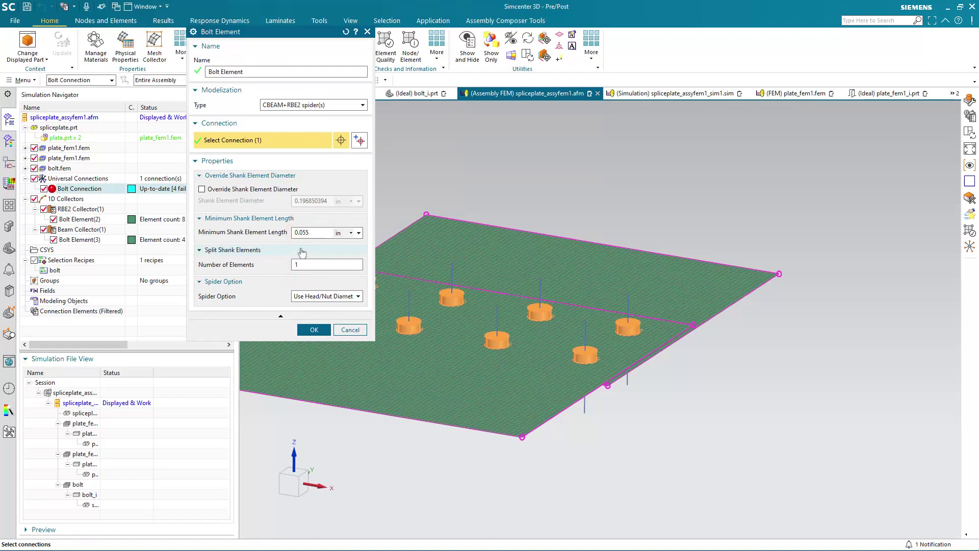
{"action": "left_click", "coordinate": [314, 329]}
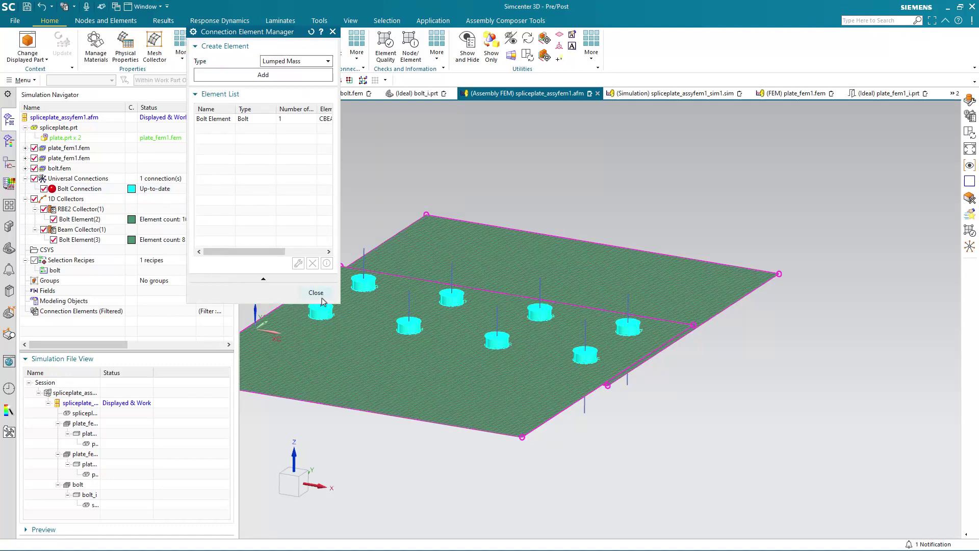
{"action": "left_click", "coordinate": [317, 294]}
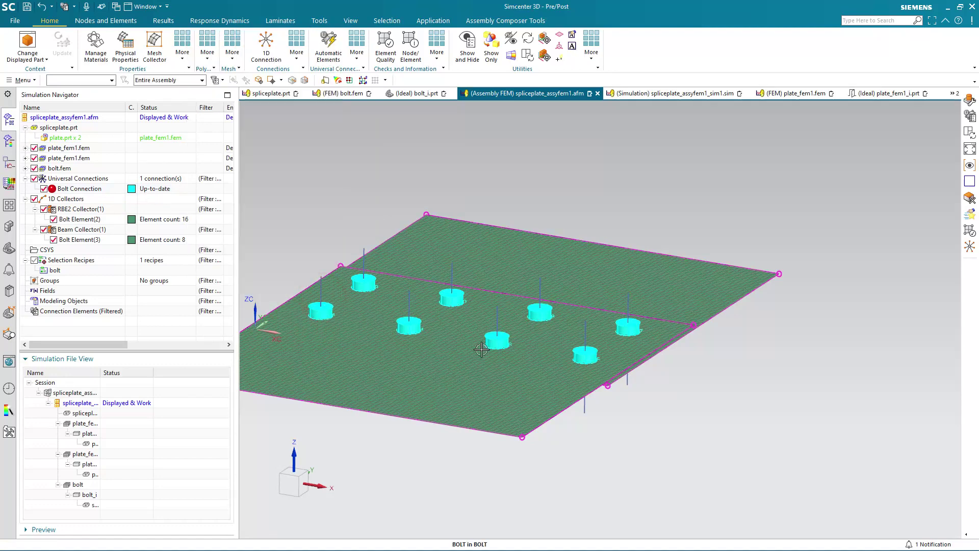
{"action": "mouse_move", "coordinate": [531, 361]}
{"action": "middle_mouse_down"}
{"action": "mouse_move", "coordinate": [485, 341]}
{"action": "mouse_move", "coordinate": [515, 357]}
{"action": "middle_mouse_up"}
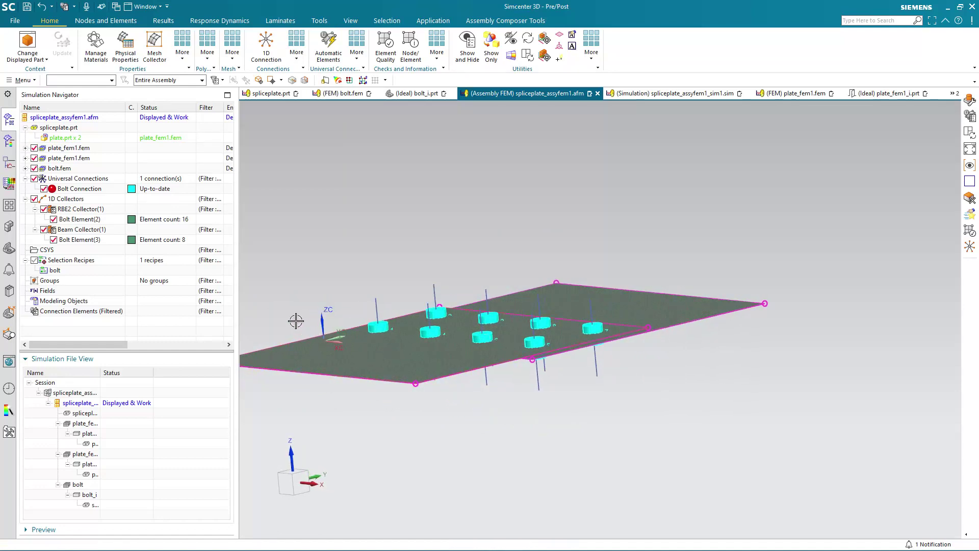
{"action": "left_click", "coordinate": [664, 94]}
Copy Solution 1 and rename the copy to s2.
{"action": "right_click", "coordinate": [60, 251]}
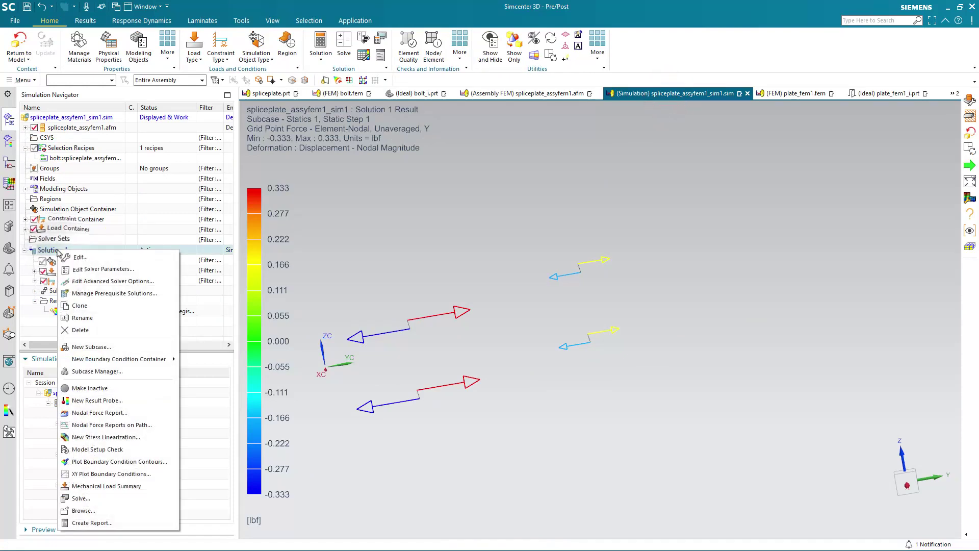
{"action": "left_click", "coordinate": [83, 306]}
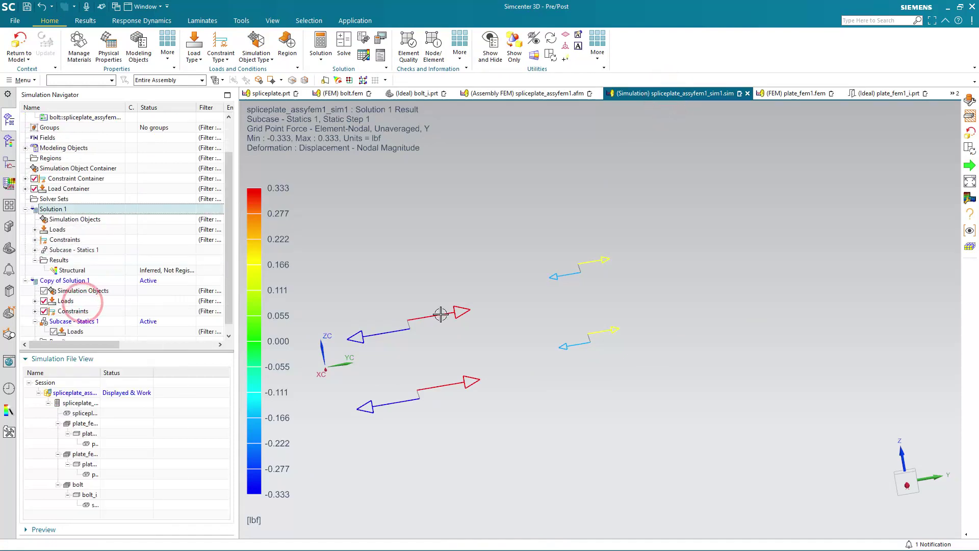
{"action": "right_click", "coordinate": [85, 282]}
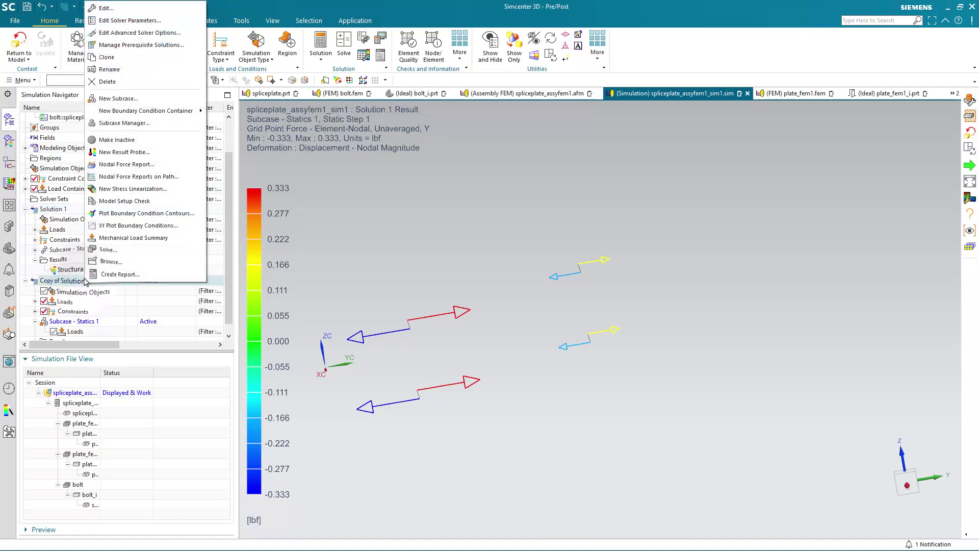
{"action": "left_click", "coordinate": [109, 70]}
{"action": "type", "text": "s2"}
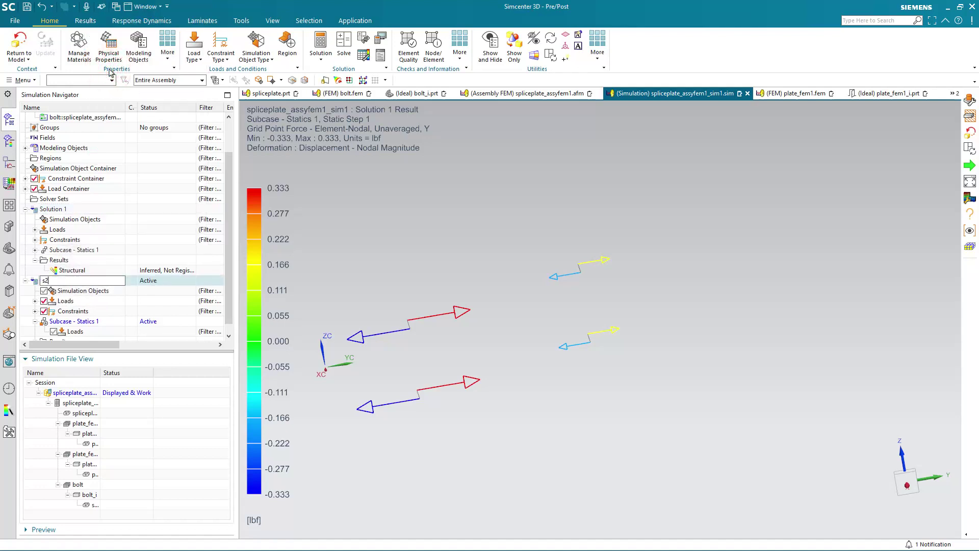
{"action": "key", "text": "Return"}
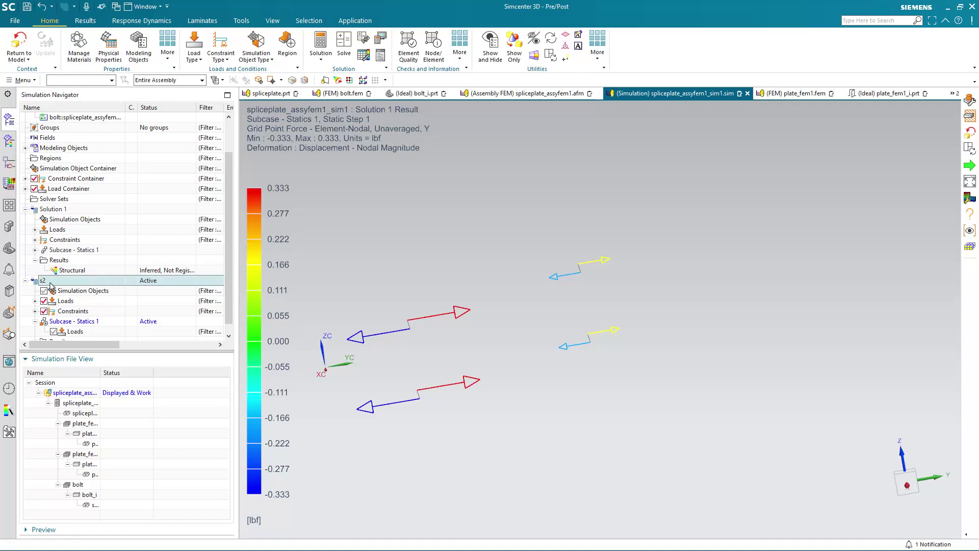
Solve s2 and close the job monitor and information window.
{"action": "right_click", "coordinate": [51, 287]}
{"action": "left_click", "coordinate": [84, 252]}
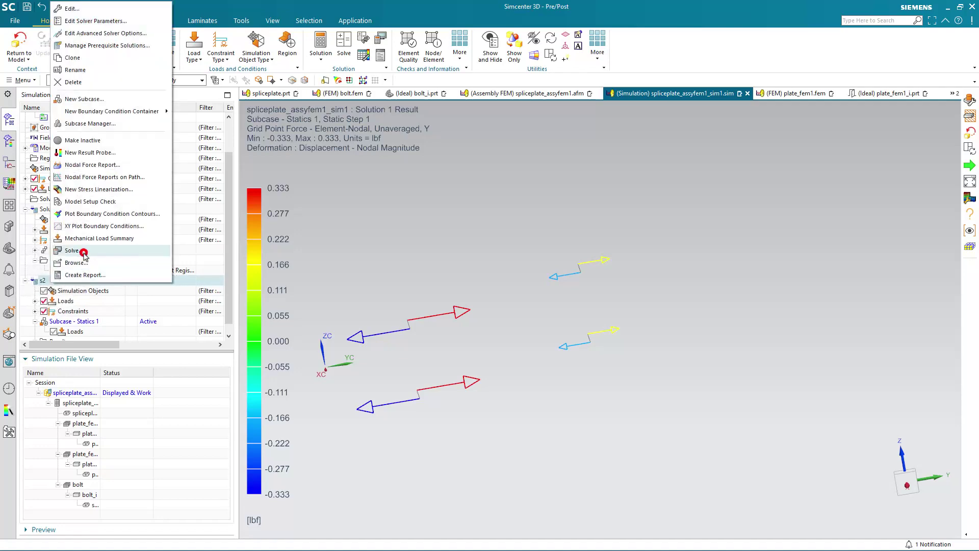
{"action": "left_click", "coordinate": [285, 175]}
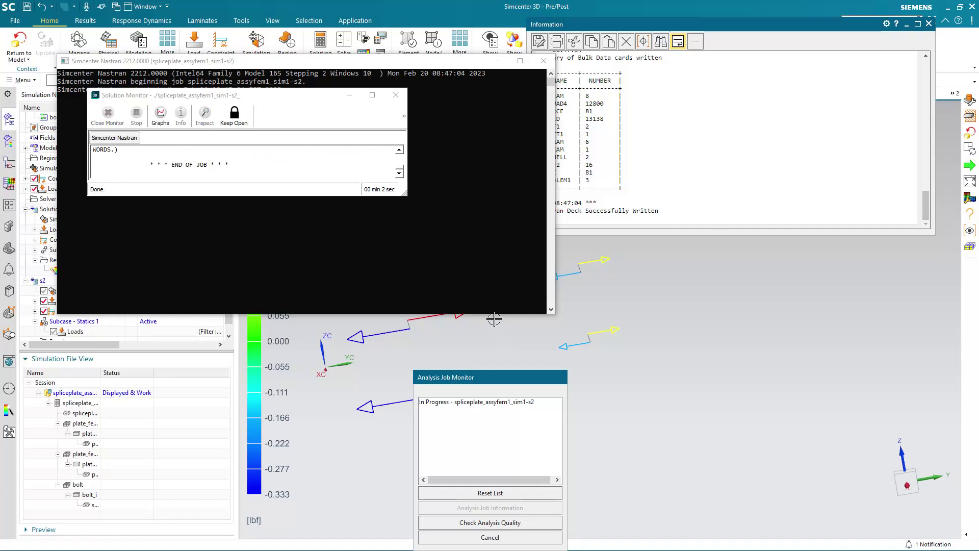
{"action": "left_click", "coordinate": [513, 286]}
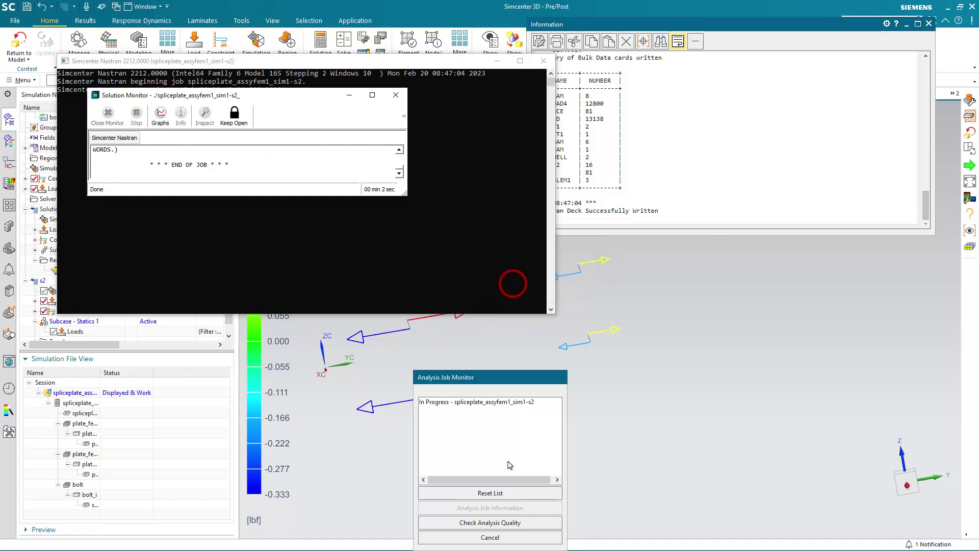
{"action": "left_click", "coordinate": [519, 537]}
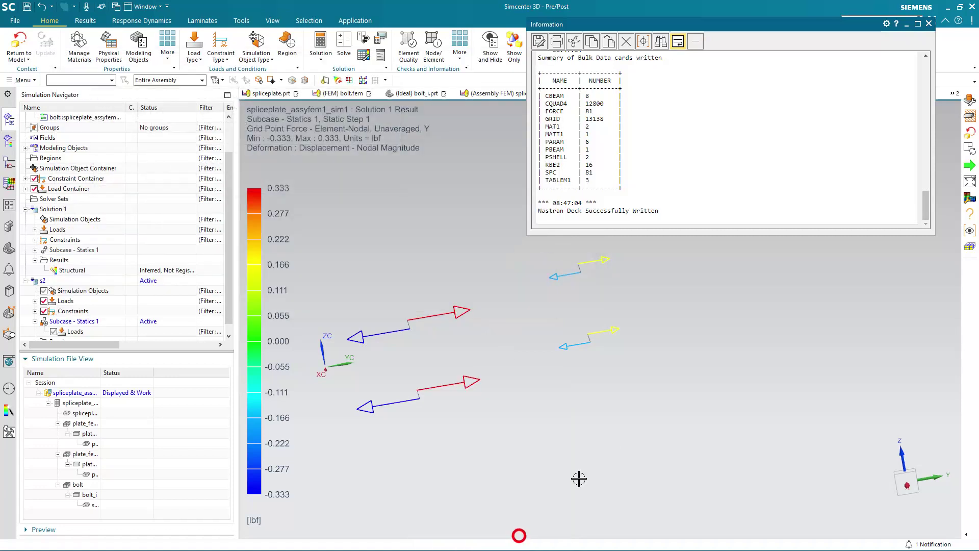
{"action": "left_click", "coordinate": [929, 24]}
{"action": "scroll", "coordinate": [112, 315], "scroll_direction": "down", "scroll_amount": 1}
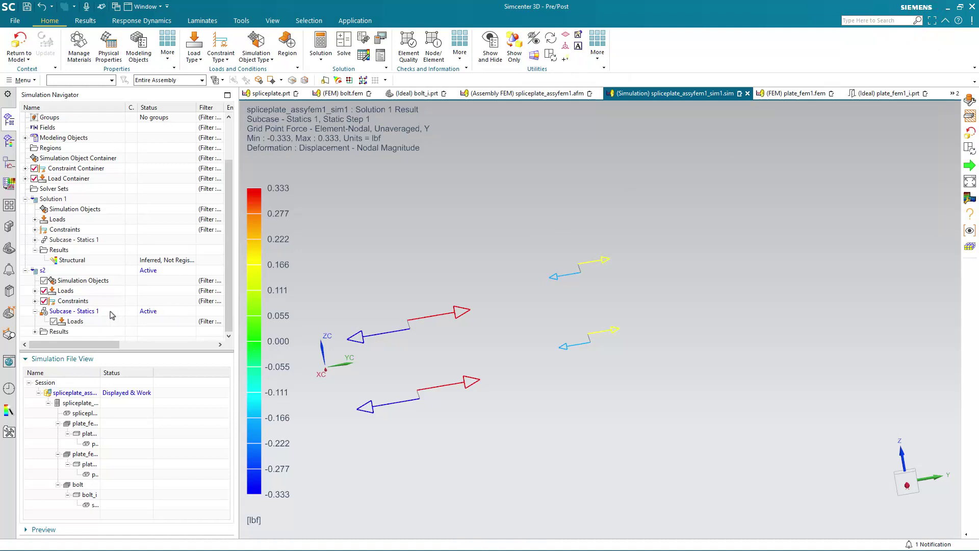
Drag s2's Grid Point Force - Element-Nodal Y result into a new lower view.
{"action": "left_click", "coordinate": [9, 141]}
{"action": "left_click", "coordinate": [55, 157]}
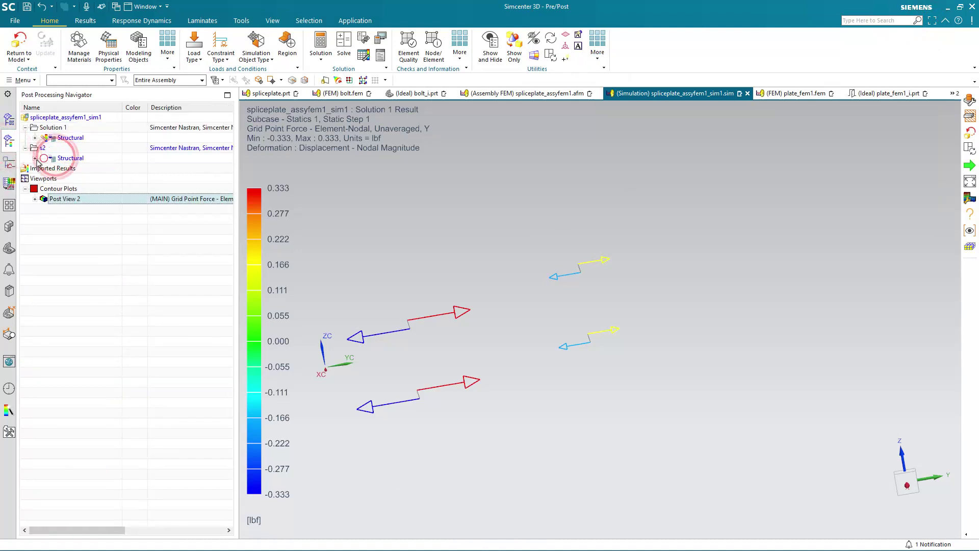
{"action": "left_click", "coordinate": [35, 157]}
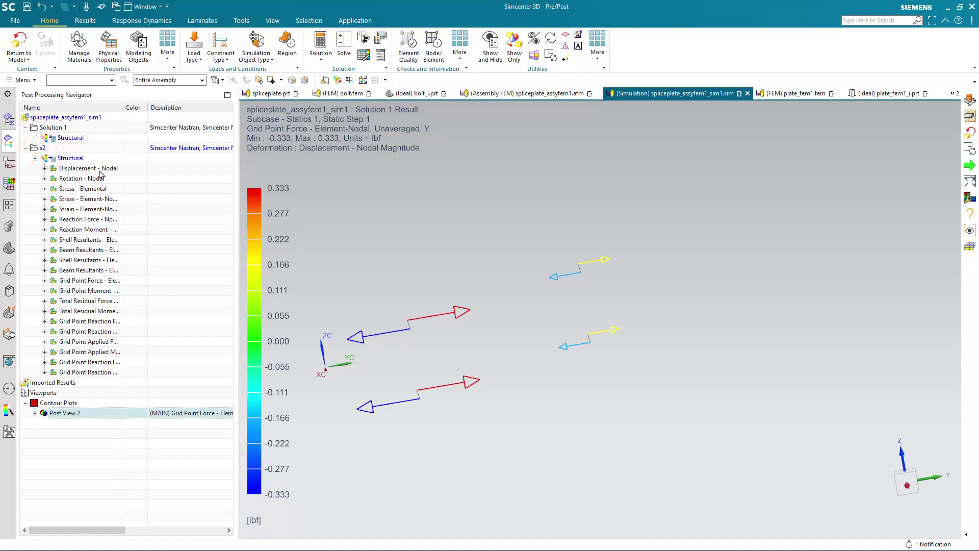
{"action": "double_click", "coordinate": [124, 108]}
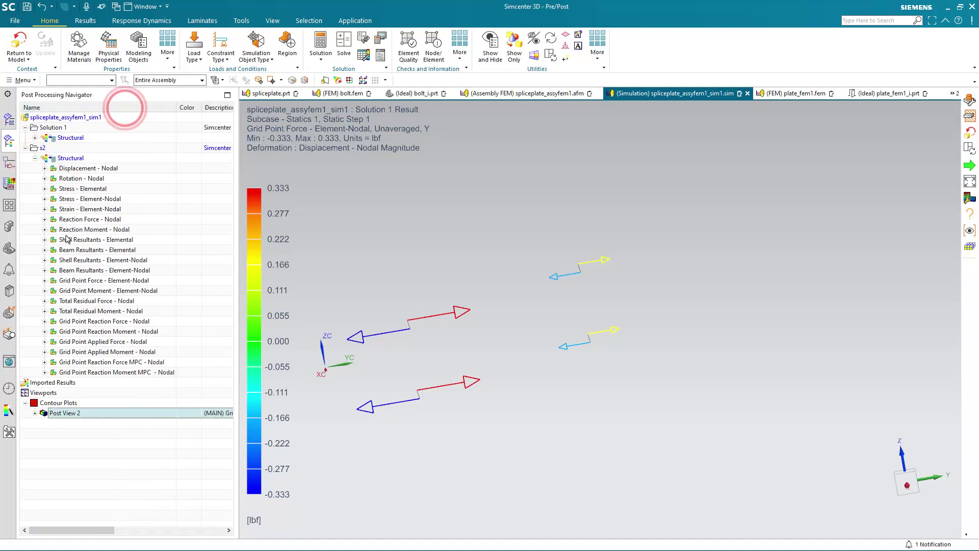
{"action": "left_click", "coordinate": [45, 281]}
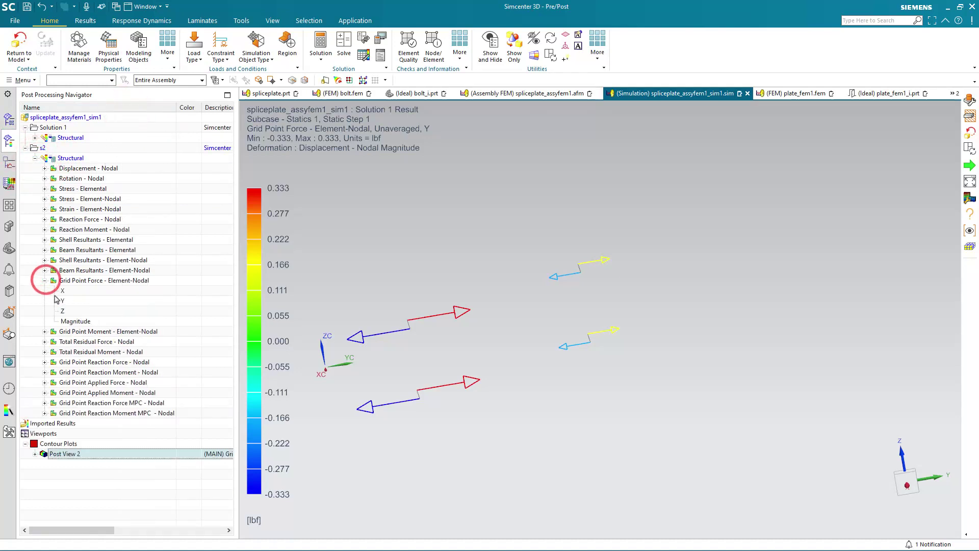
{"action": "left_click", "coordinate": [63, 301]}
{"action": "left_click_drag", "start_coordinate": [63, 301], "coordinate": [623, 319]}
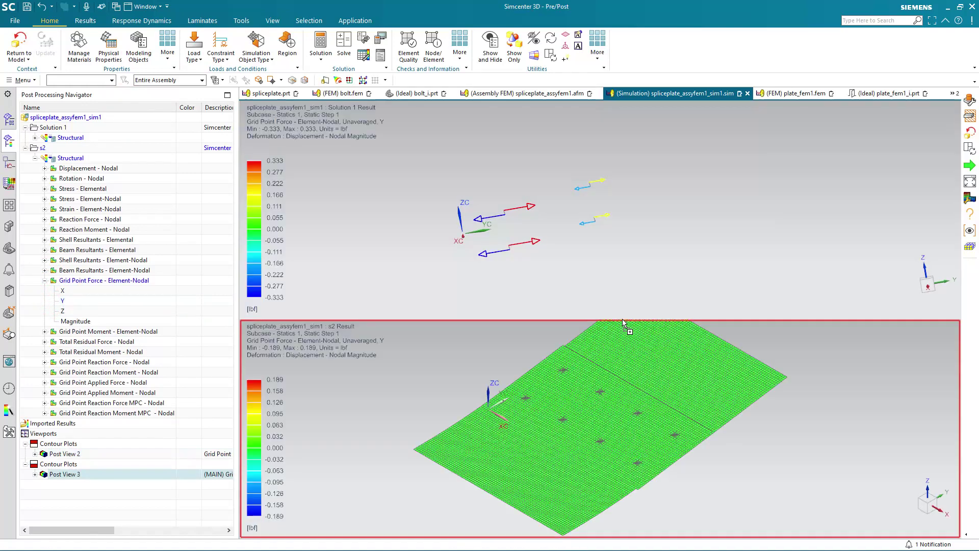
Hide the RBE2 elements and both plate_fem1.fem meshes in Post View 3.
{"action": "left_click", "coordinate": [34, 475]}
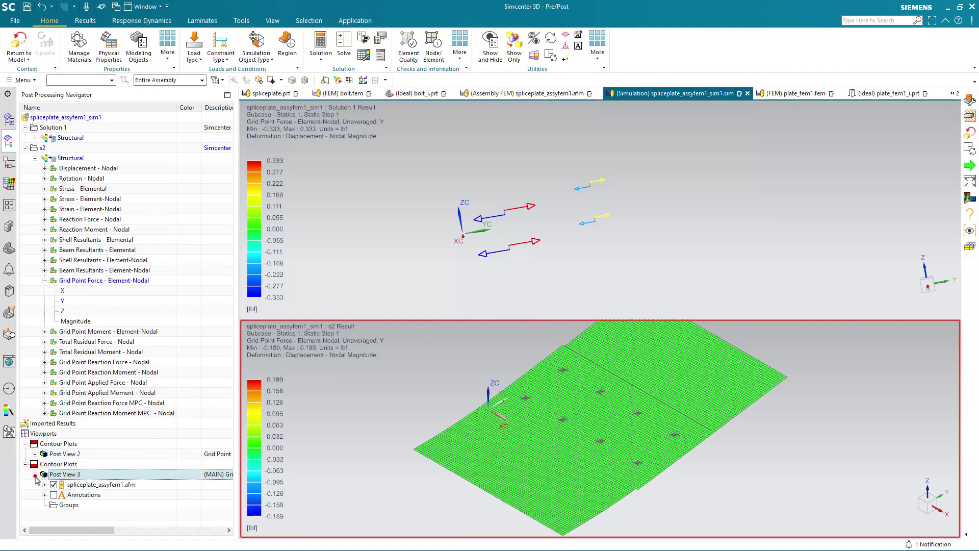
{"action": "left_click", "coordinate": [45, 485]}
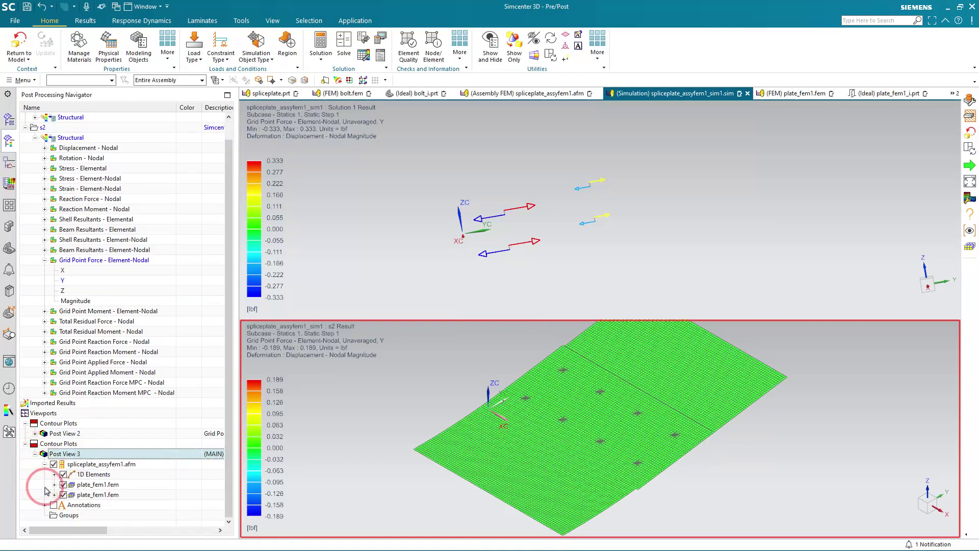
{"action": "left_click", "coordinate": [55, 474]}
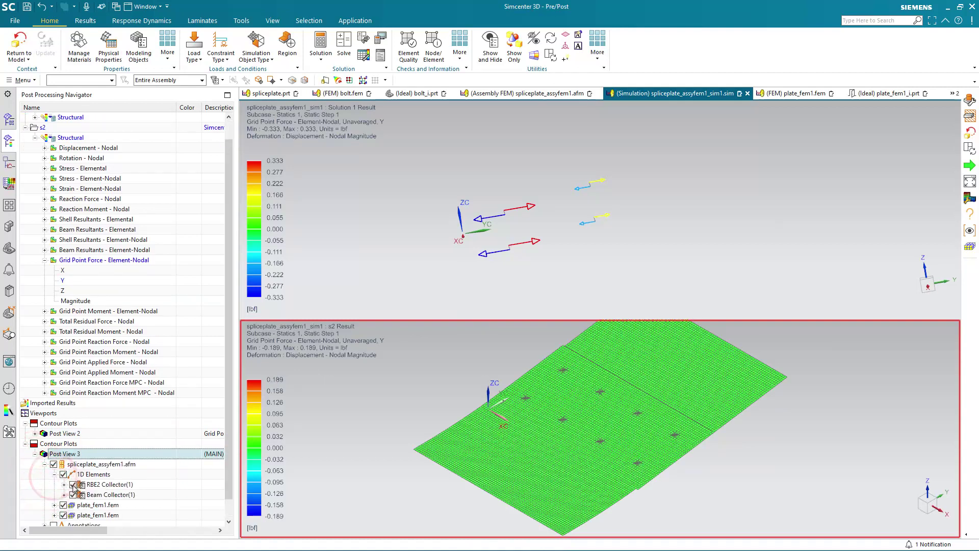
{"action": "left_click", "coordinate": [74, 484]}
{"action": "left_click", "coordinate": [64, 505]}
{"action": "left_click", "coordinate": [63, 515]}
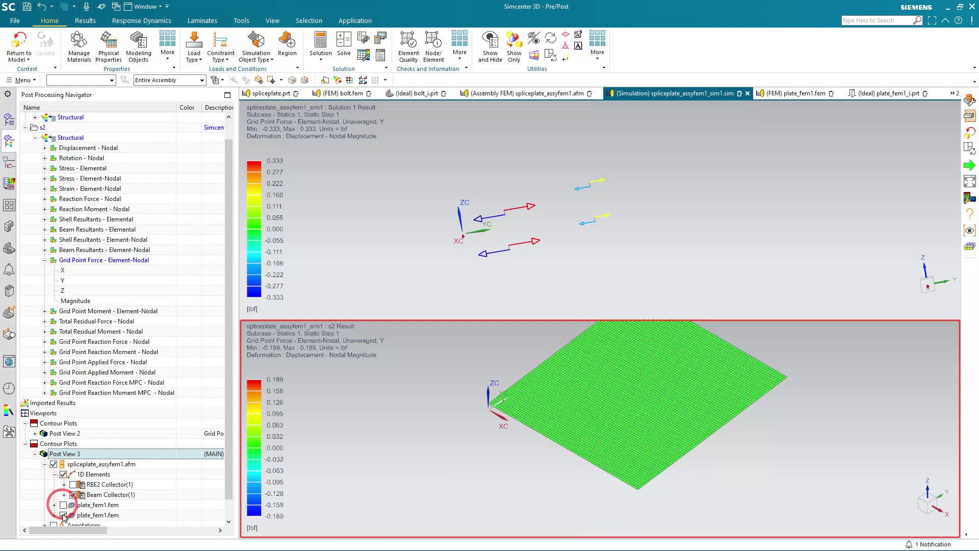
{"action": "left_click", "coordinate": [97, 22]}
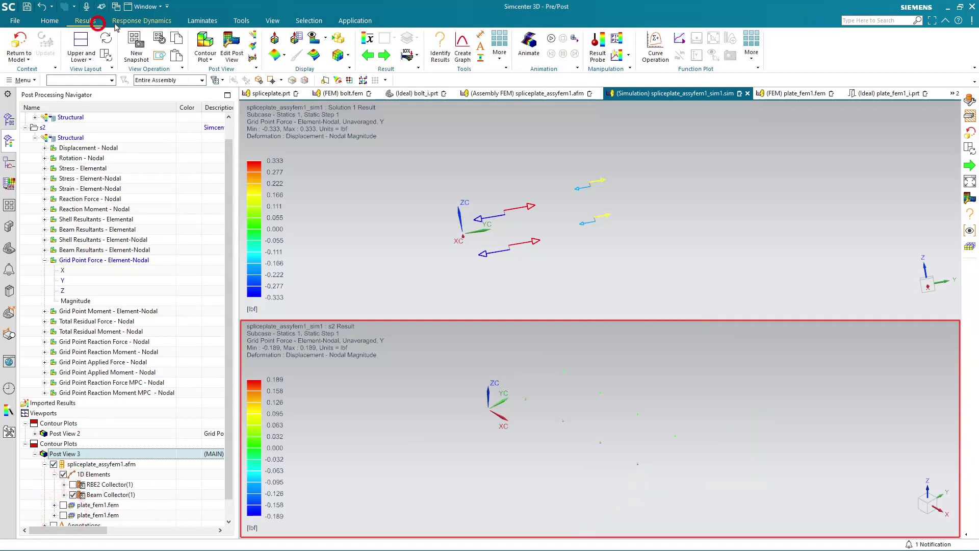
Show s2's forces as arrows and rotate both synchronized views to compare them.
{"action": "left_click", "coordinate": [283, 56]}
{"action": "left_click", "coordinate": [289, 134]}
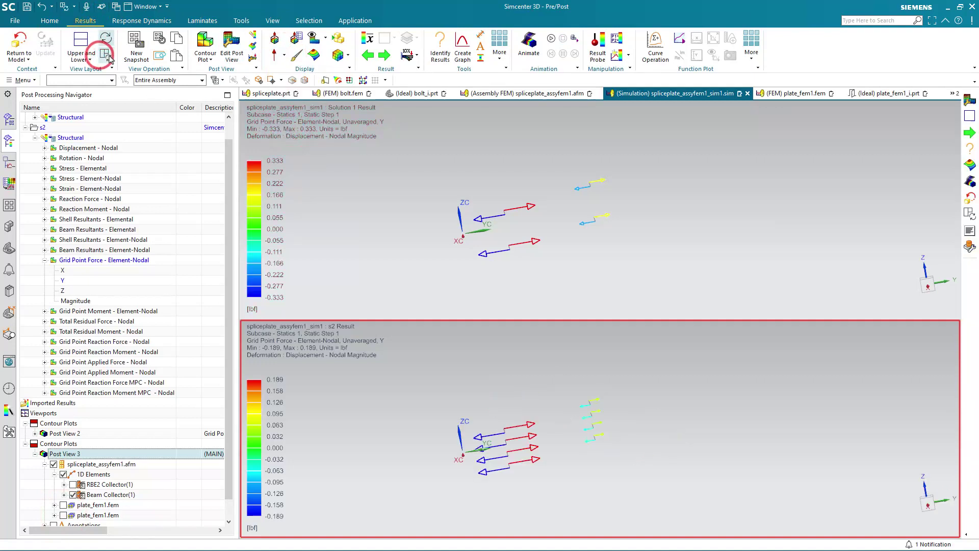
{"action": "middle_click_drag", "start_coordinate": [492, 455], "coordinate": [499, 454]}
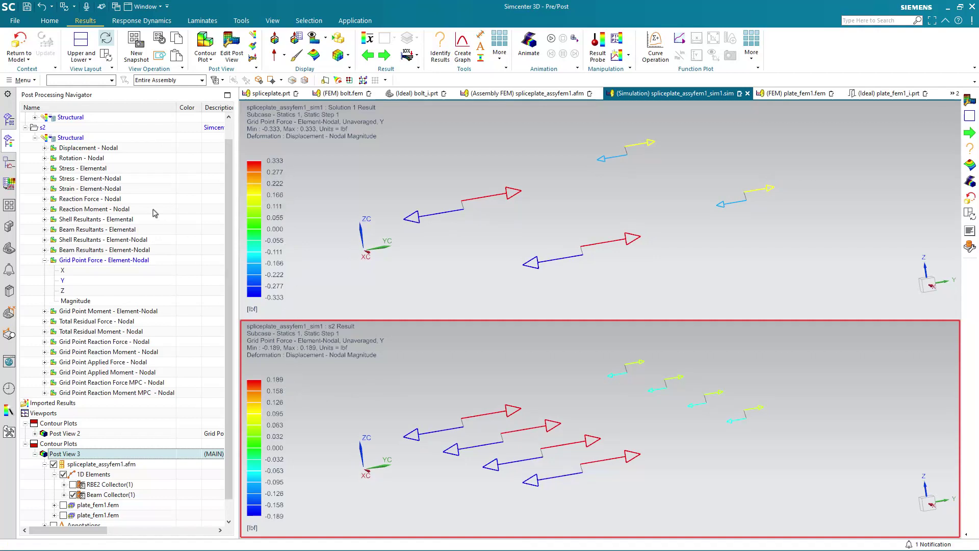
Open Customer Defaults at Pre/Post > Universal Connection on the Bolt tab.
{"action": "left_click", "coordinate": [15, 80]}
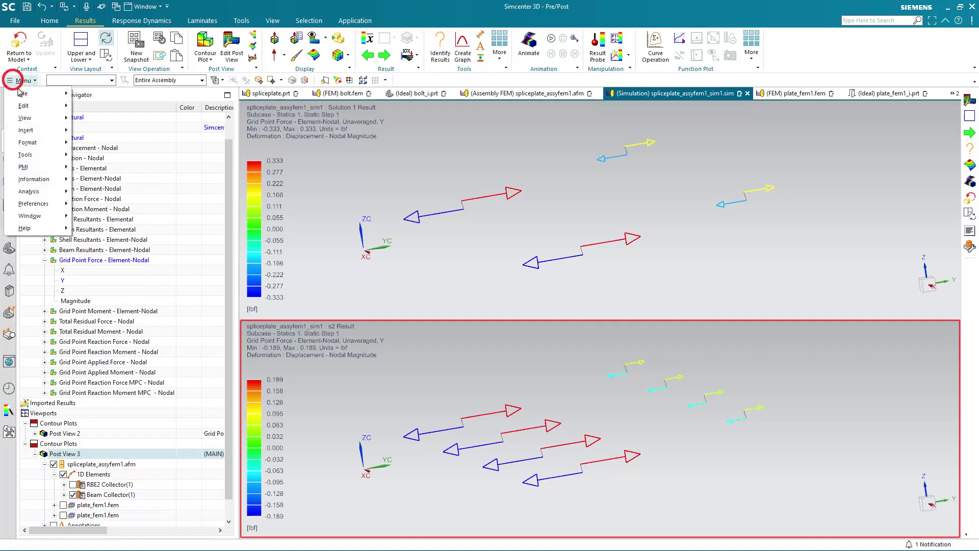
{"action": "mouse_move", "coordinate": [54, 107]}
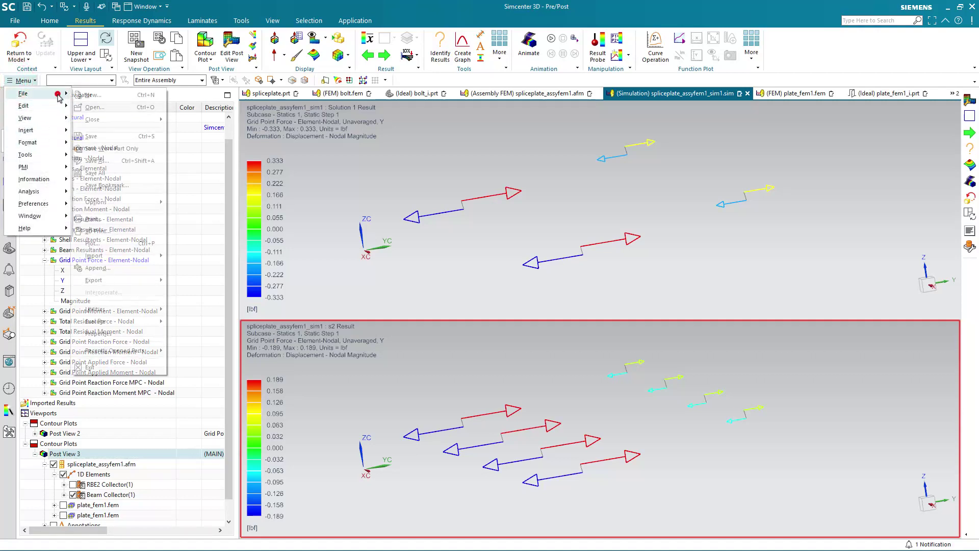
{"action": "left_click", "coordinate": [135, 309]}
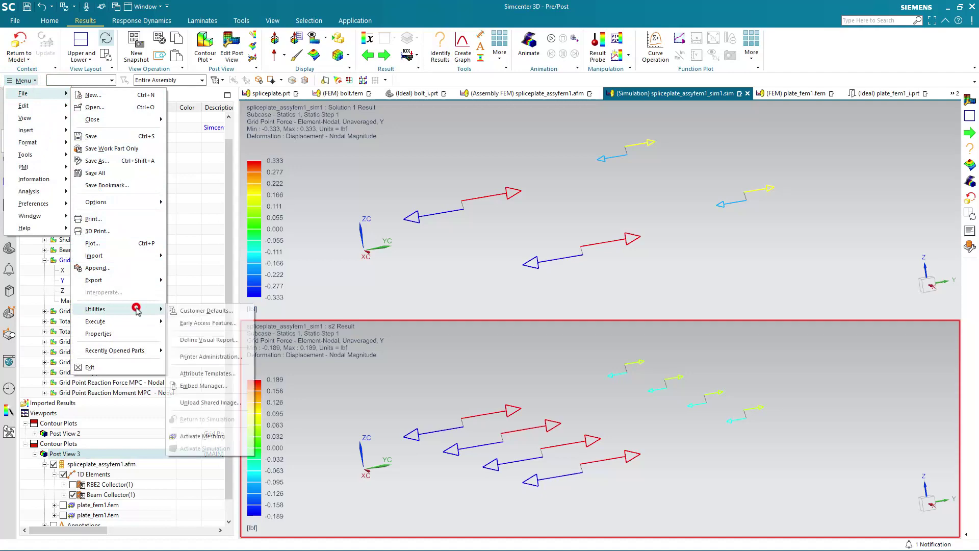
{"action": "left_click", "coordinate": [181, 309]}
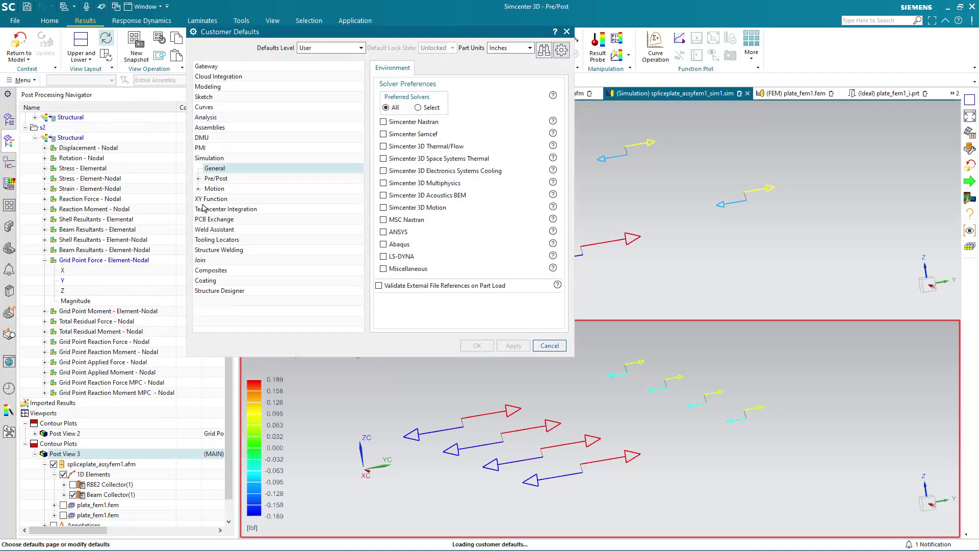
{"action": "left_click", "coordinate": [198, 178]}
{"action": "scroll", "coordinate": [265, 280], "scroll_direction": "down", "scroll_amount": 5}
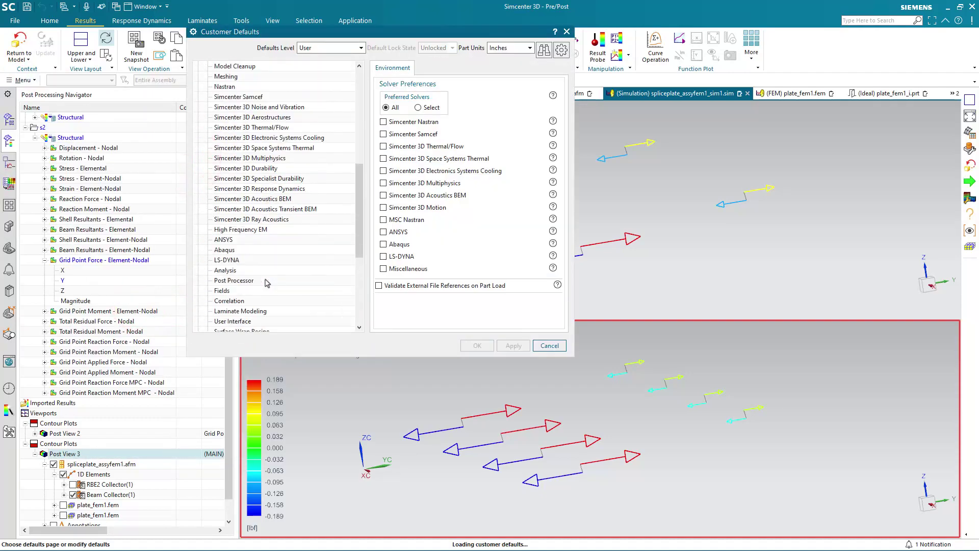
{"action": "scroll", "coordinate": [265, 283], "scroll_direction": "down", "scroll_amount": 3}
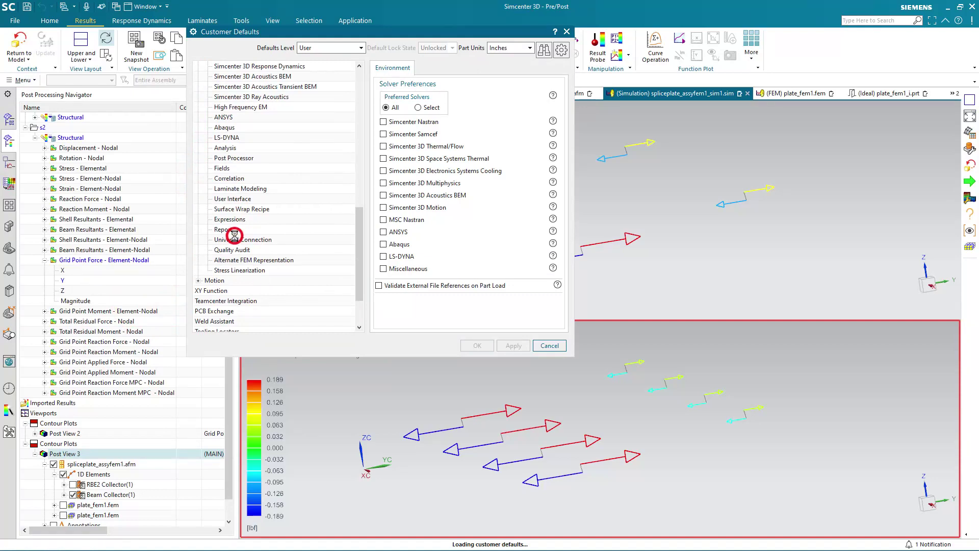
{"action": "left_click", "coordinate": [466, 97]}
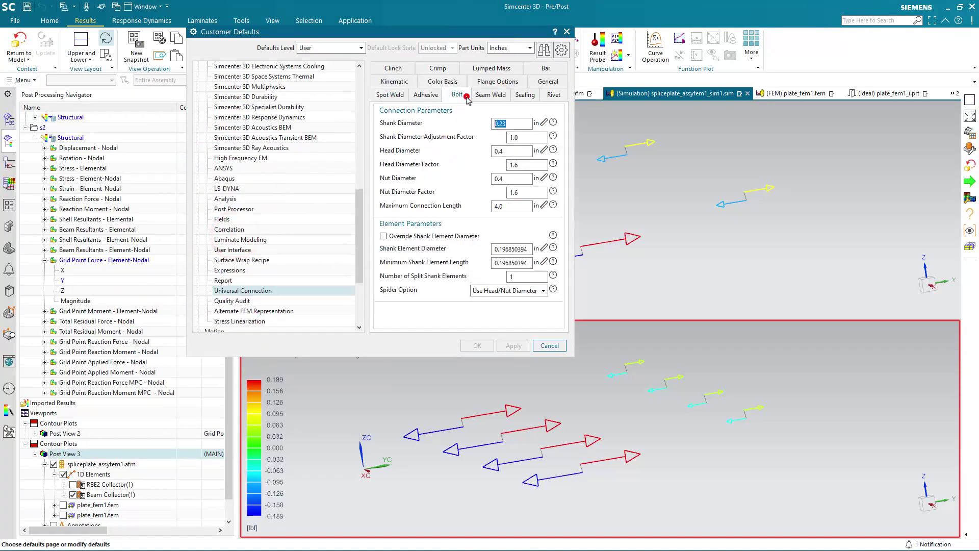